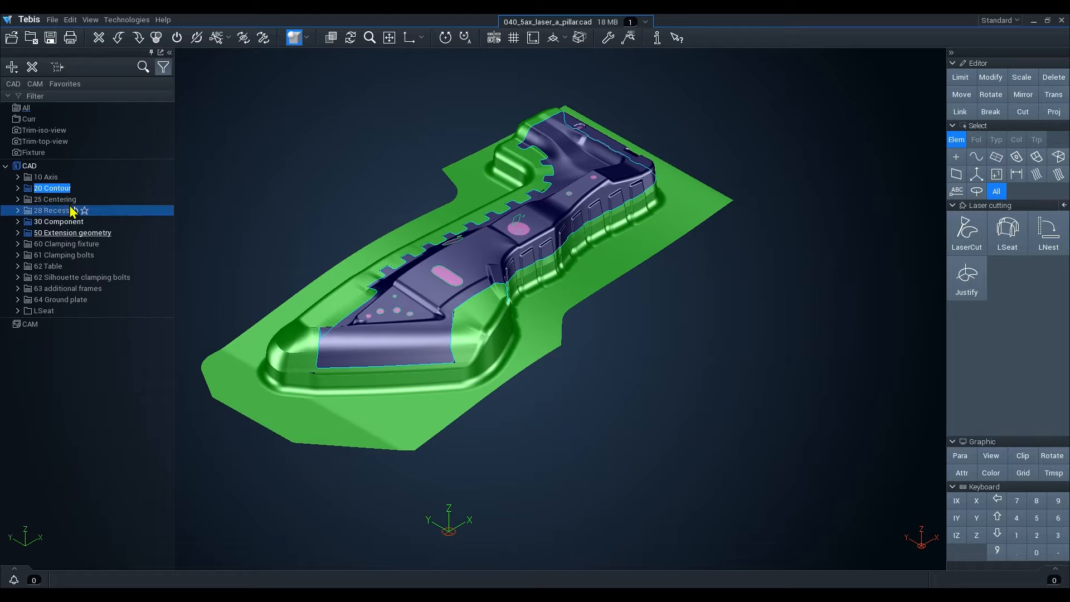
Show each CAD layer on its own to inspect the contour, component, extension geometry and LSeat content, then show all.
click(30, 191)
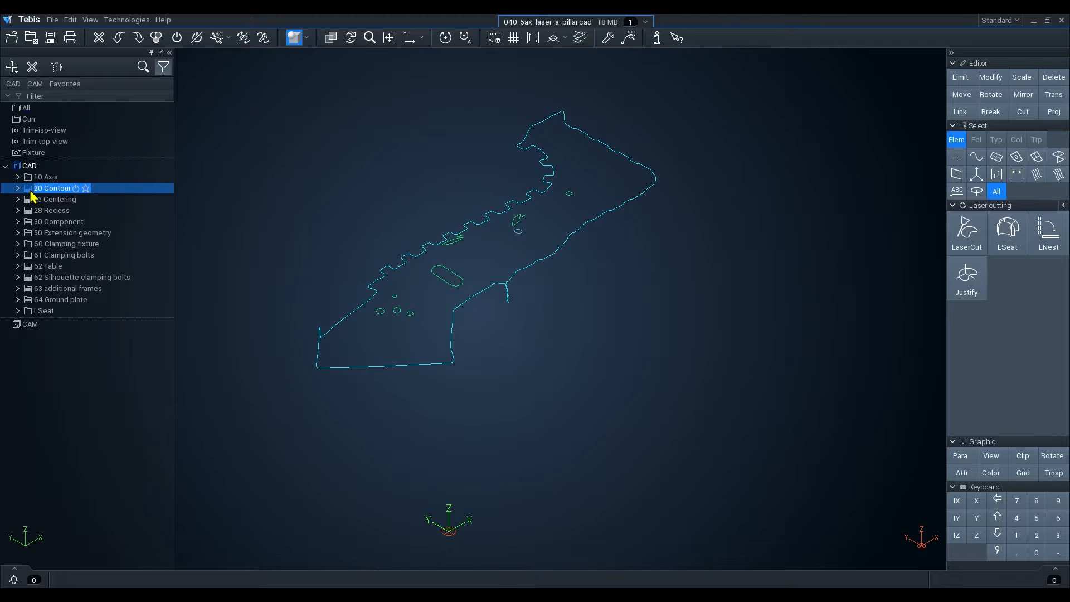
click(29, 224)
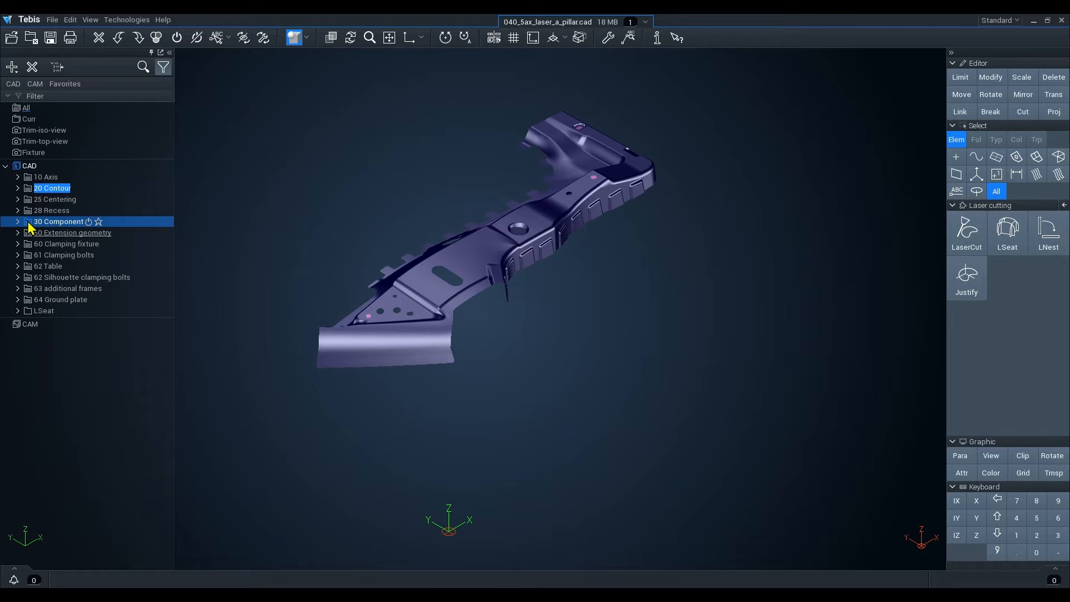
click(31, 235)
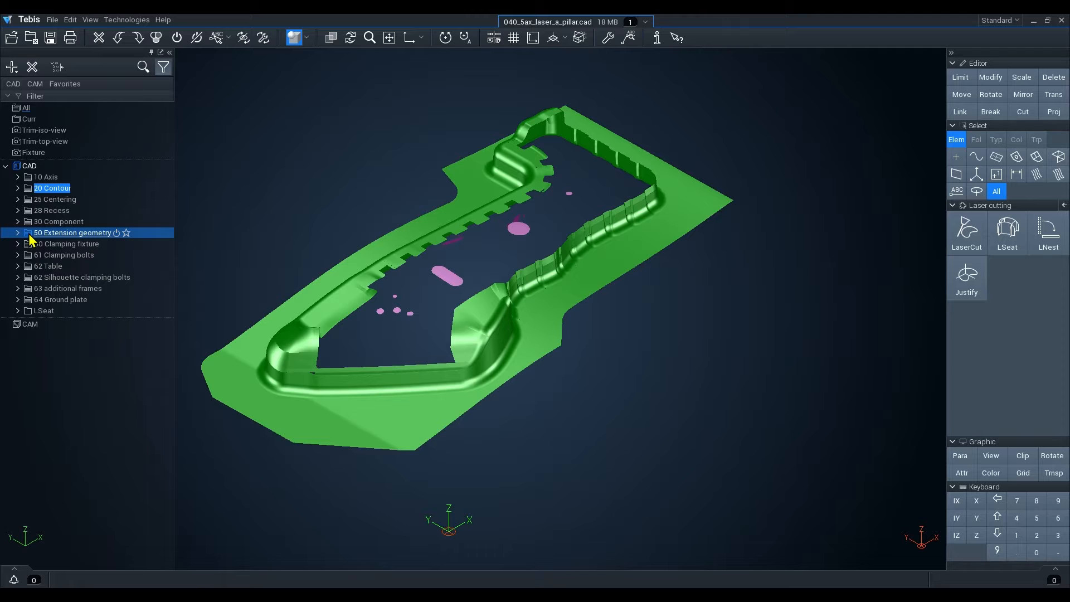
click(28, 315)
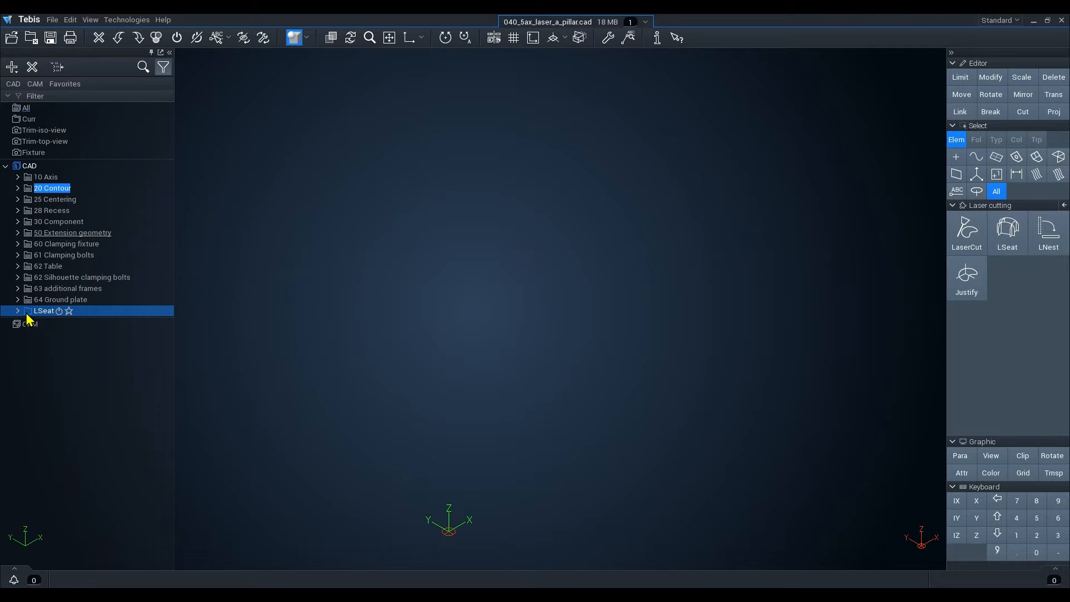
click(22, 153)
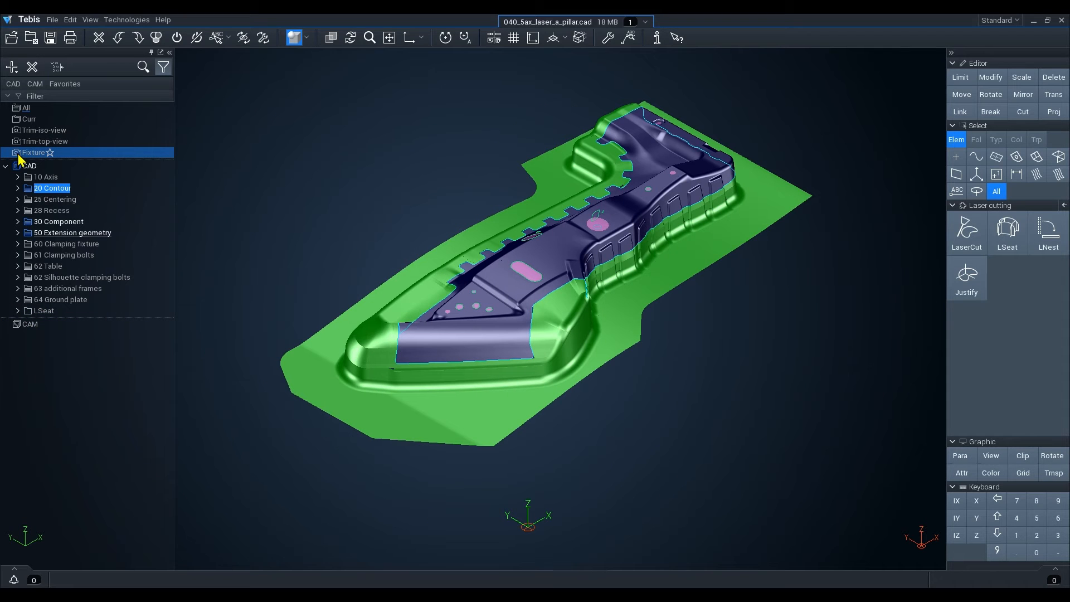
Start LSeat and assign the 30 Component layer as the product and 50 Extension geometry as the extension.
click(1014, 245)
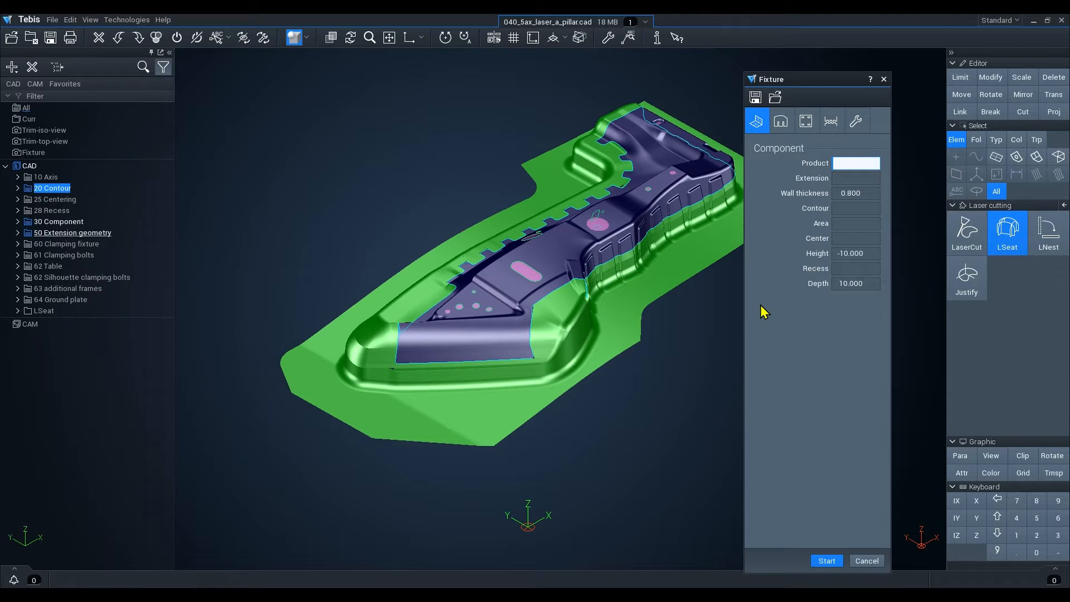
click(59, 221)
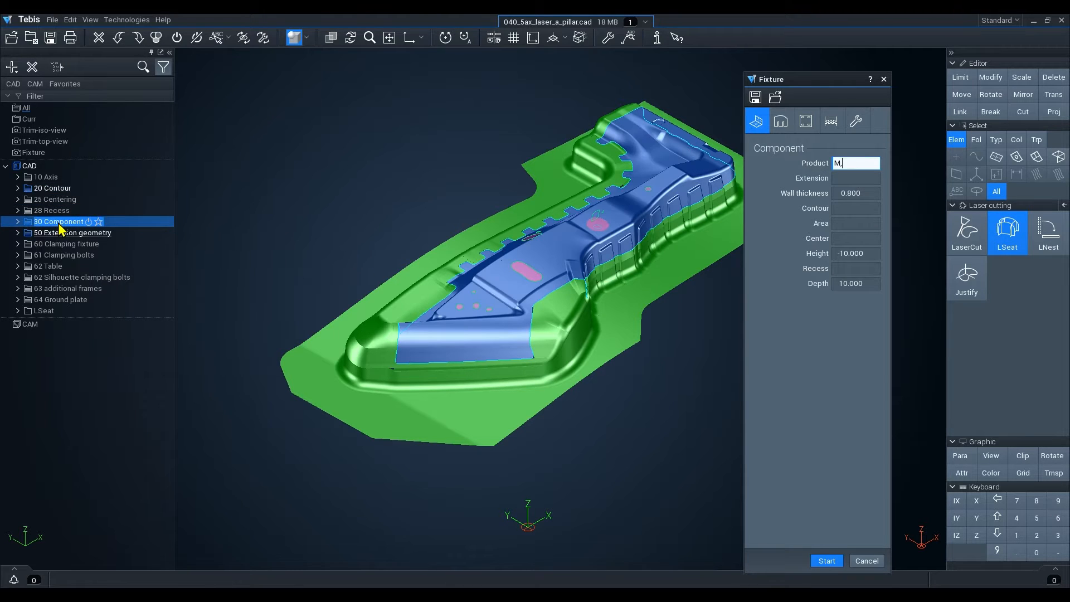
key(Tab)
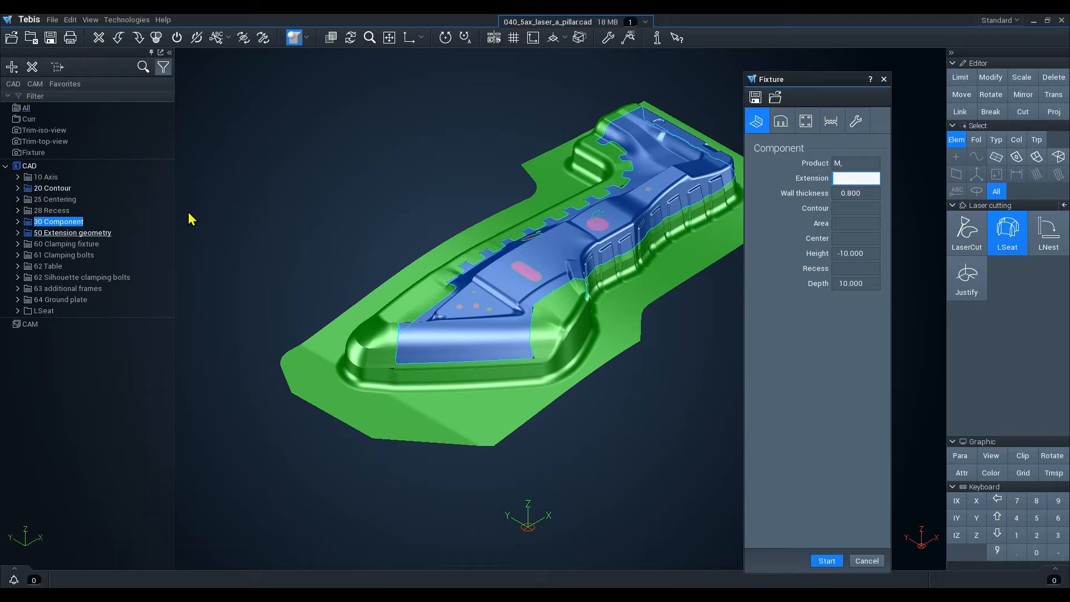
click(66, 235)
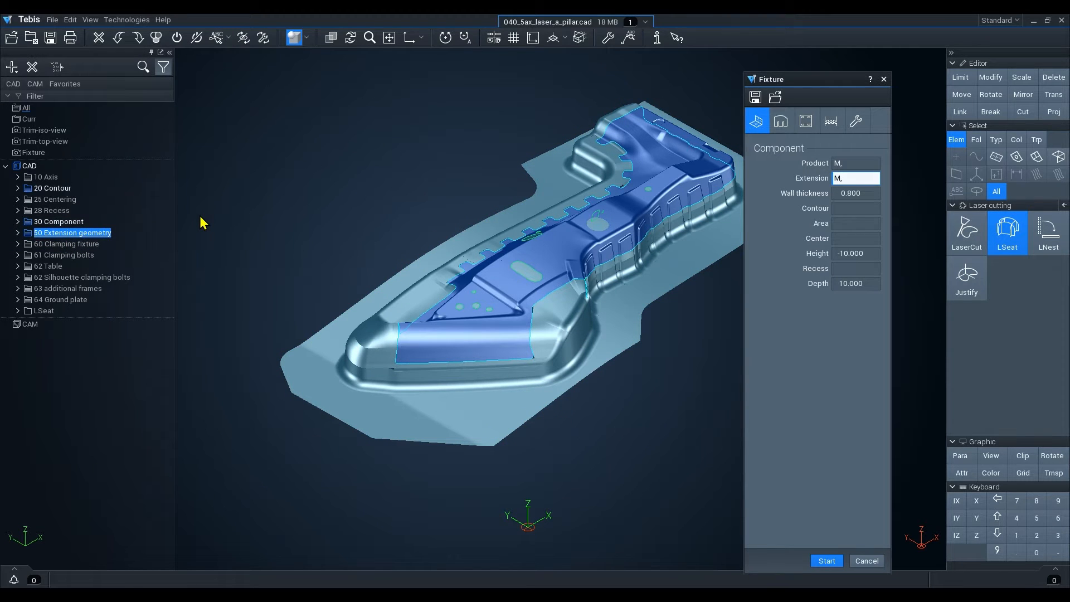
Assign the 20 Contour layer as the fixture contour.
key(Tab)
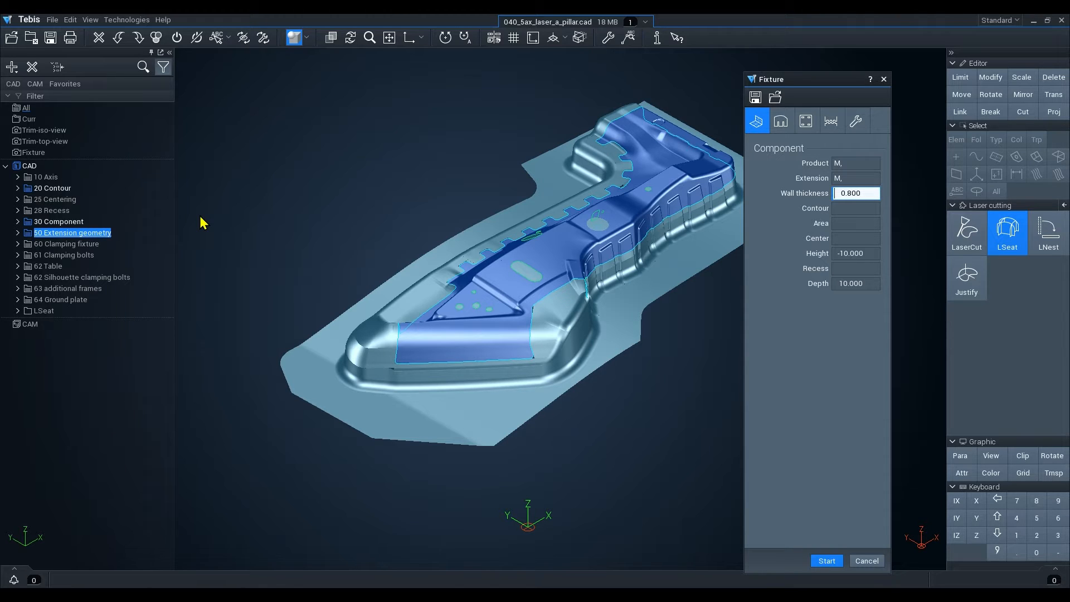
key(Tab)
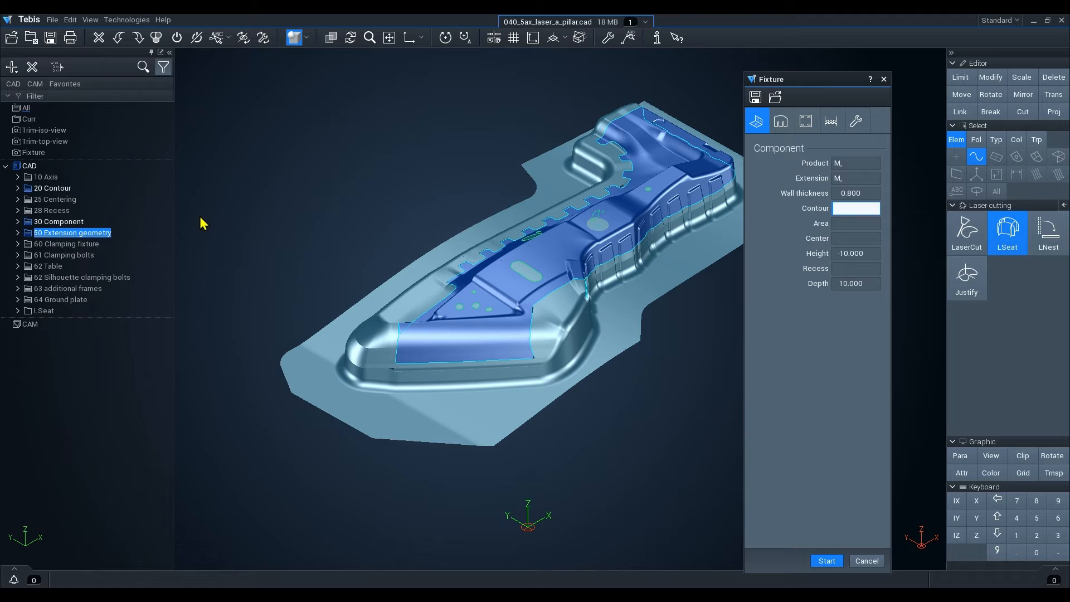
click(54, 189)
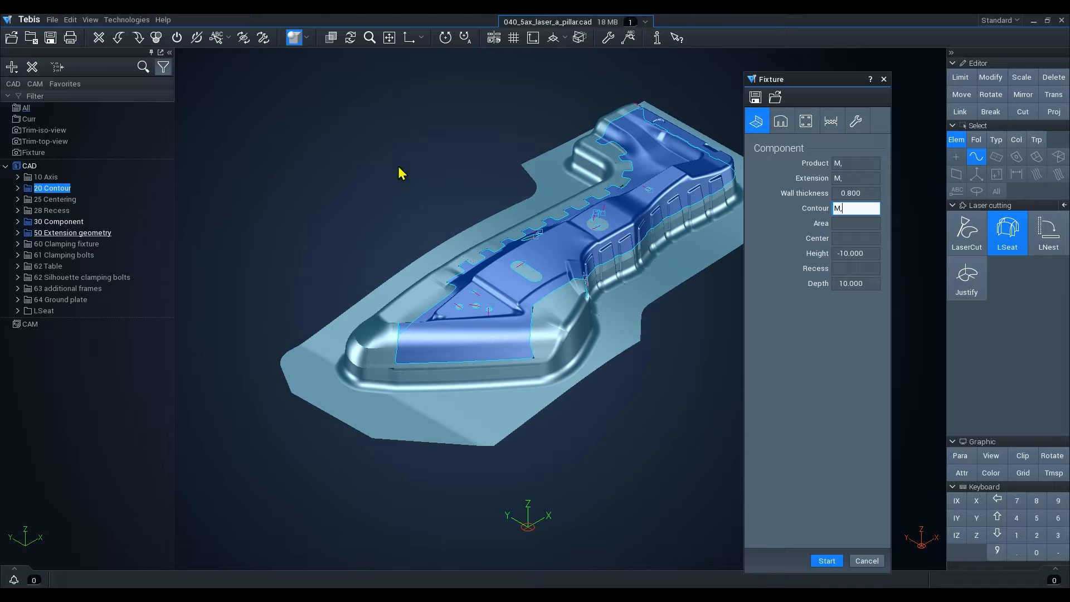
Open the Stanchions page and step through its thickness, slot, gap, radius and relief fields.
click(782, 124)
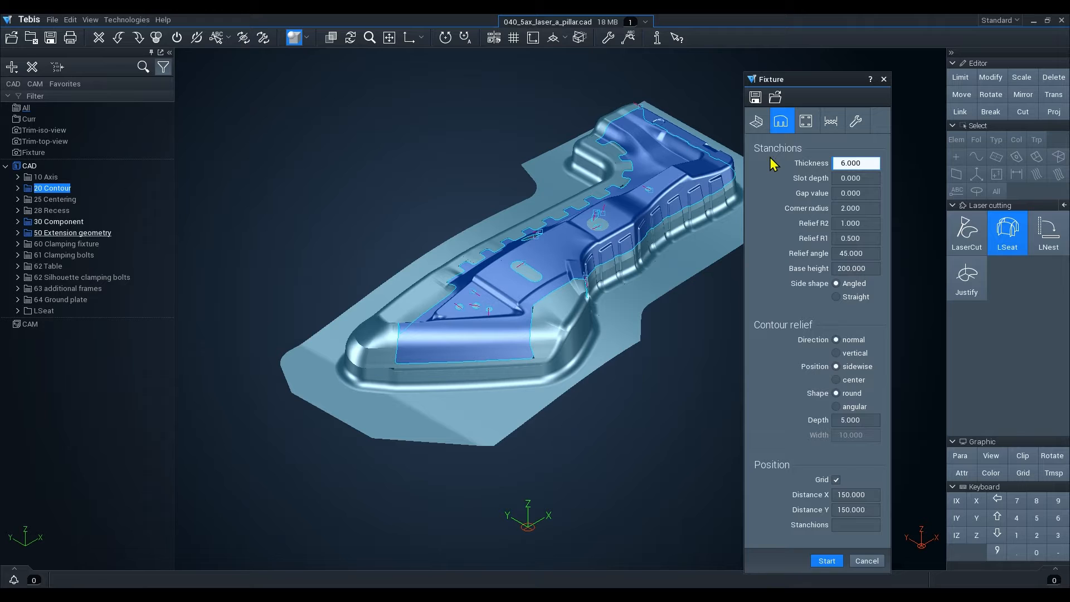
key(Tab)
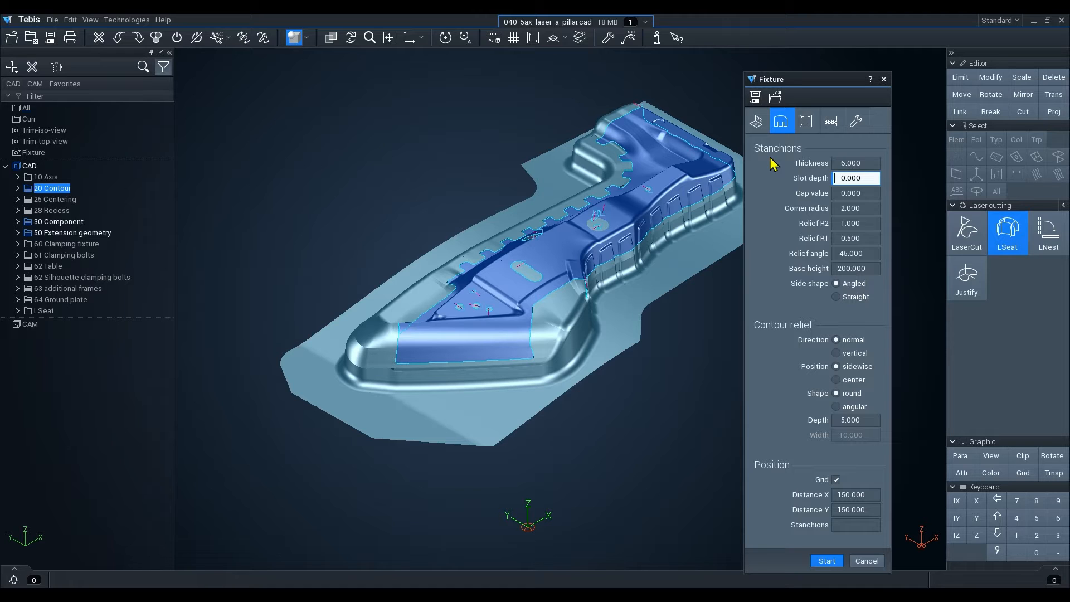
click(836, 164)
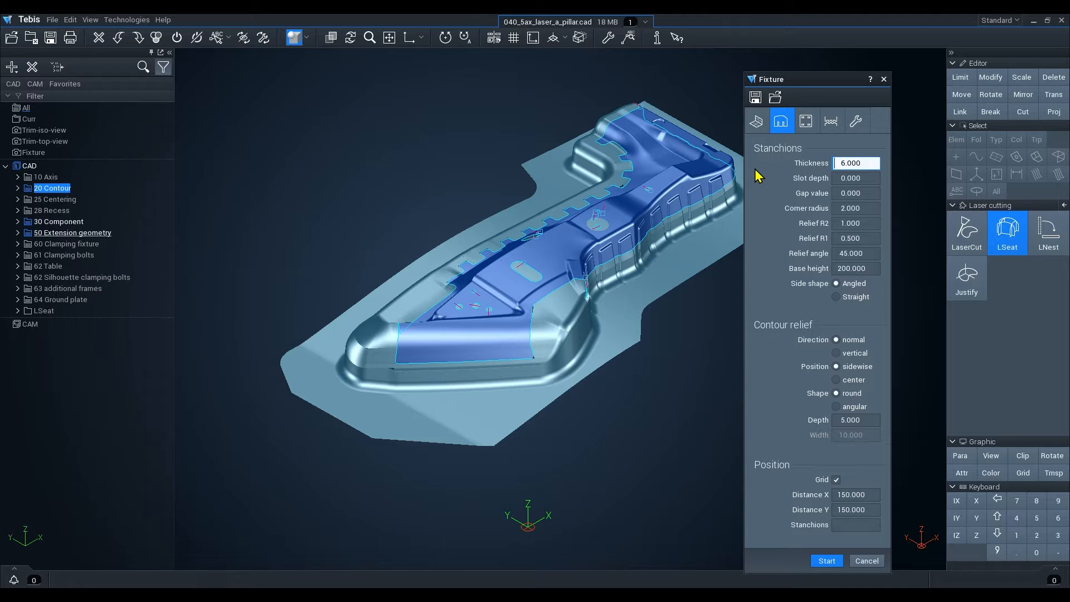
key(Tab)
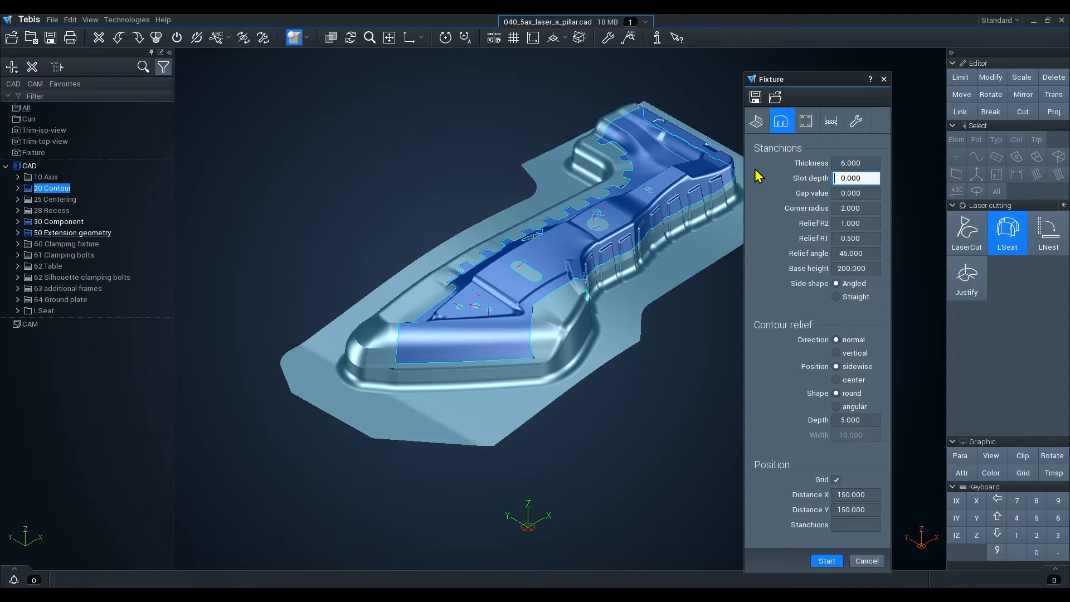
key(Tab)
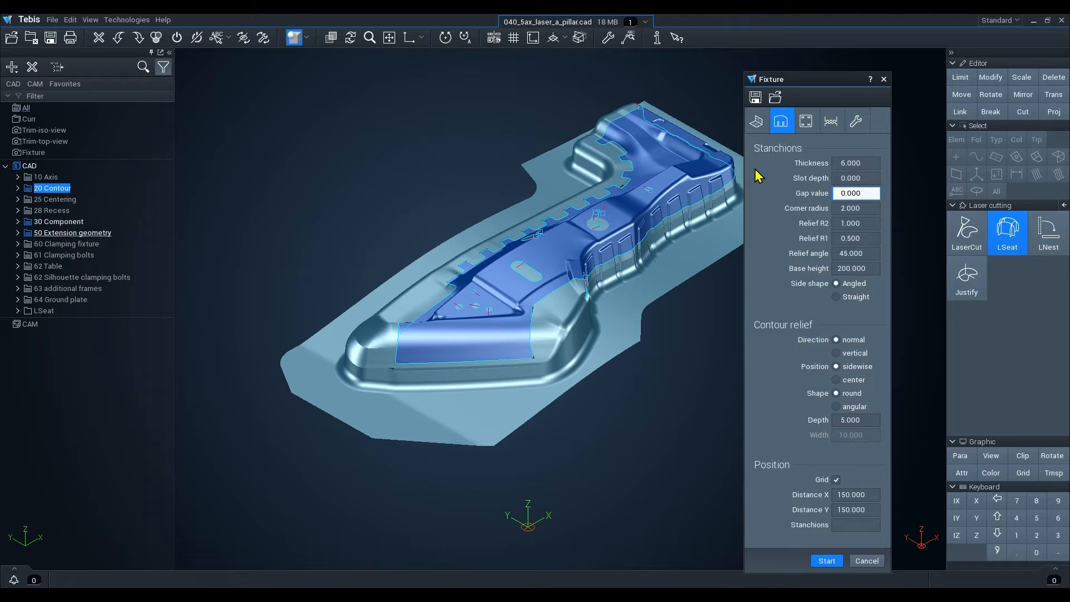
key(Tab)
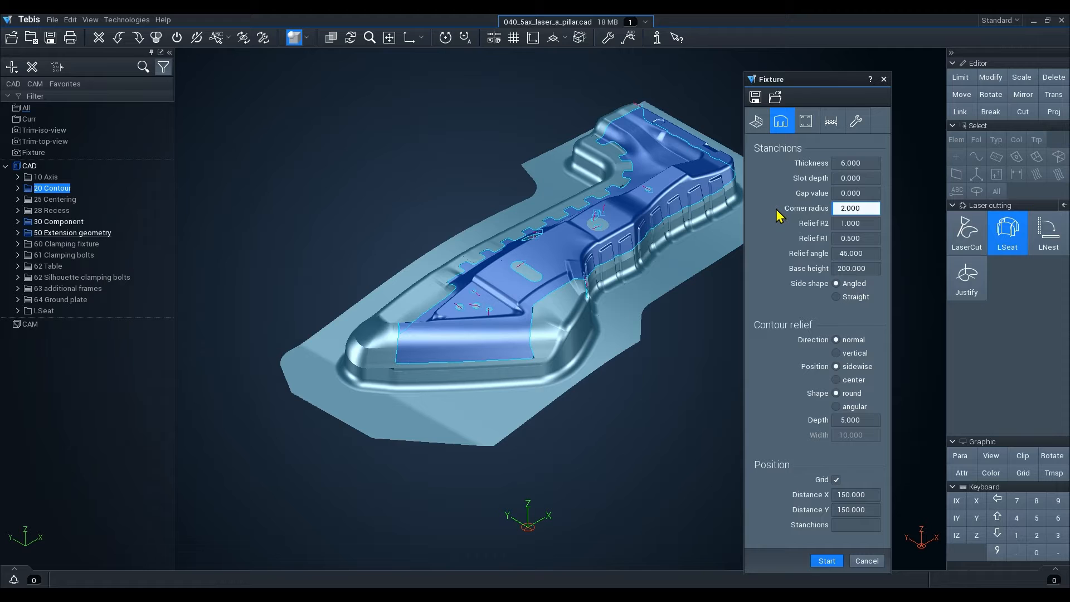
key(Tab)
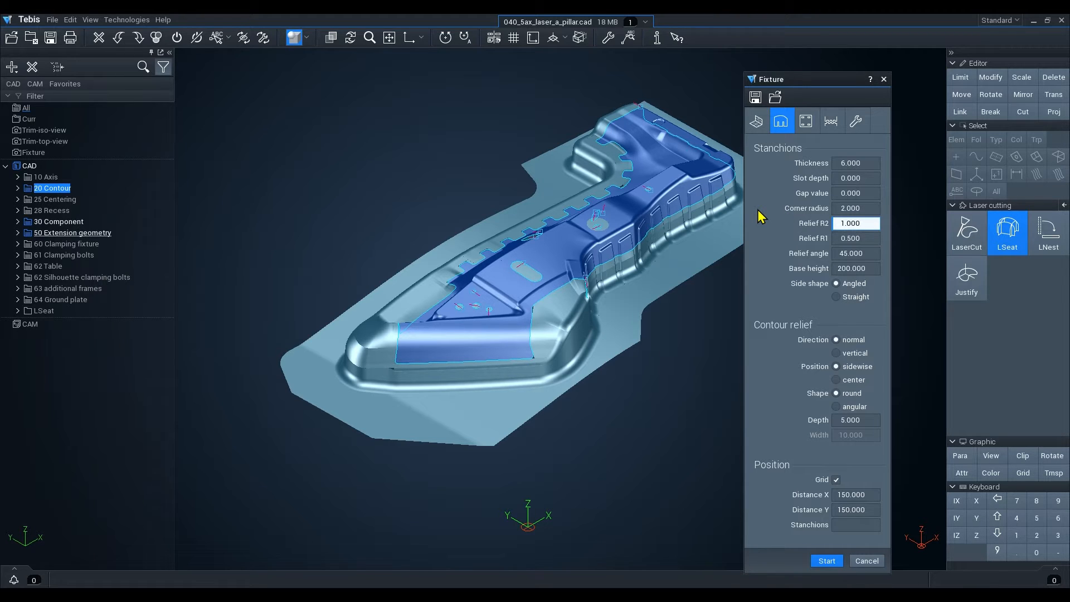
key(Tab)
key(Tab)
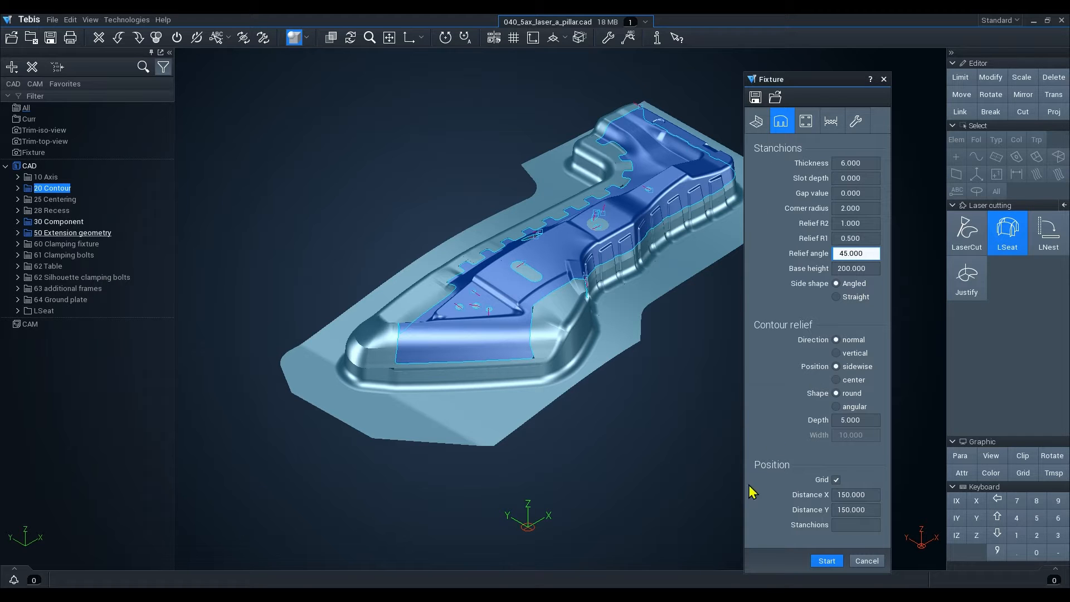
Switch to the relief diagram image to examine Relief R1, Relief R2 and the relief angle, then return.
click(679, 595)
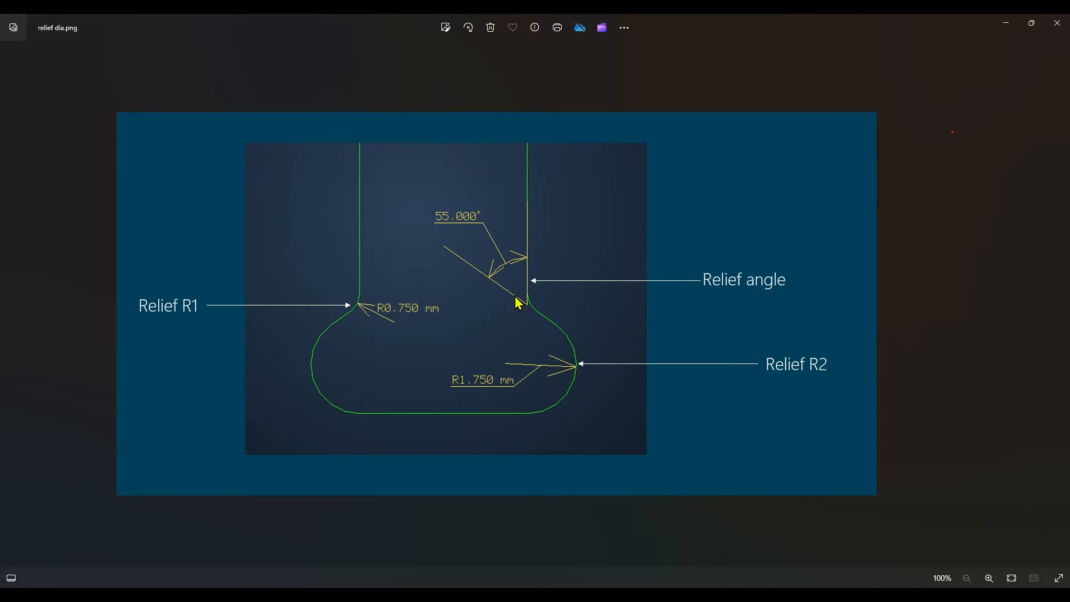
click(1006, 25)
click(875, 224)
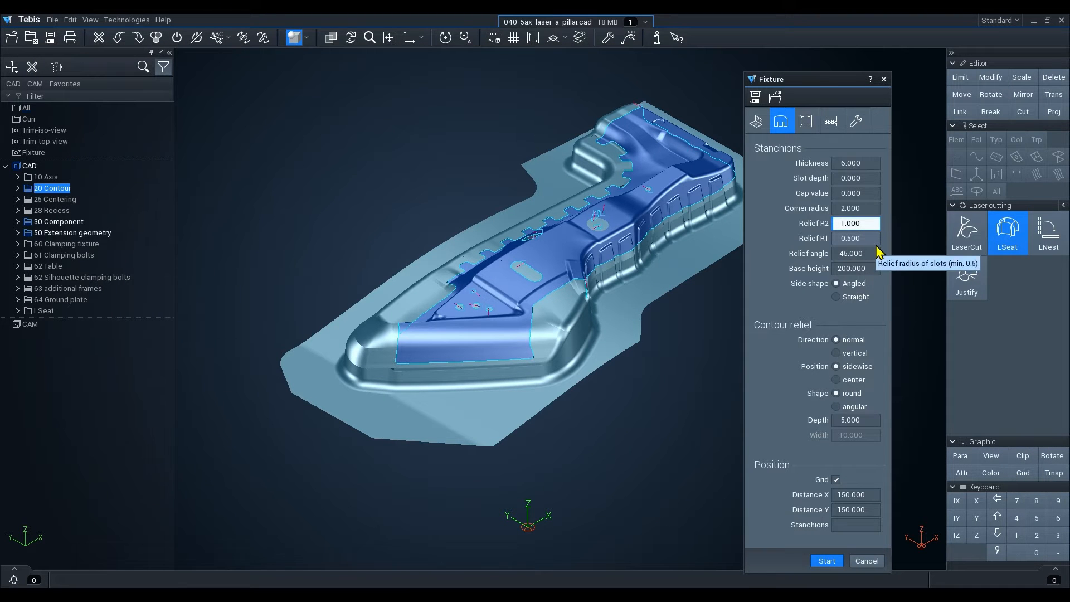
Try the Straight stanchion side shape and switch back to Angled.
key(Tab)
key(Tab)
key(Tab)
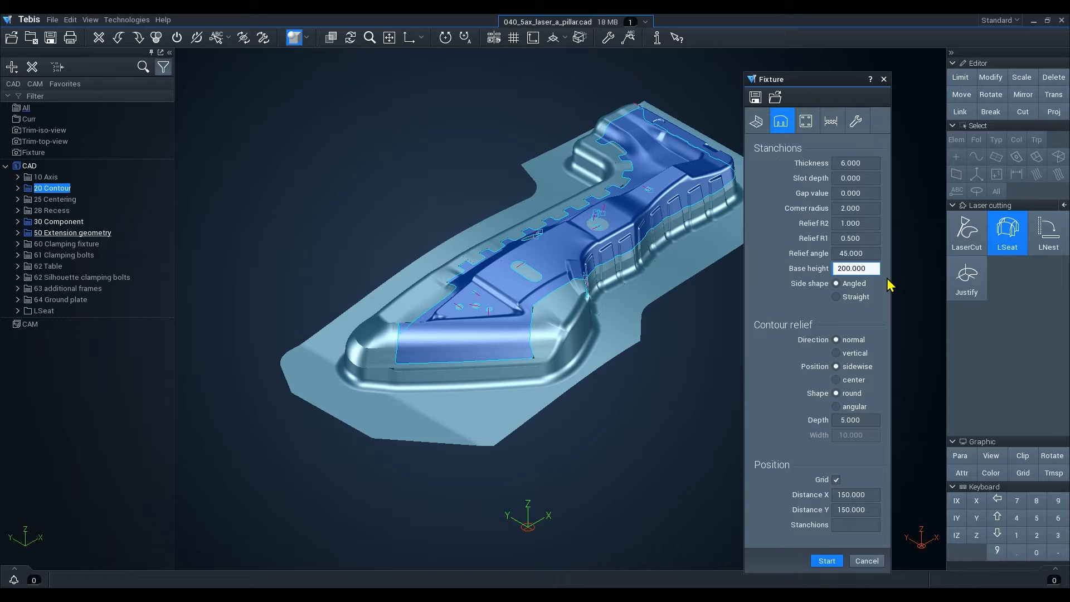
click(837, 297)
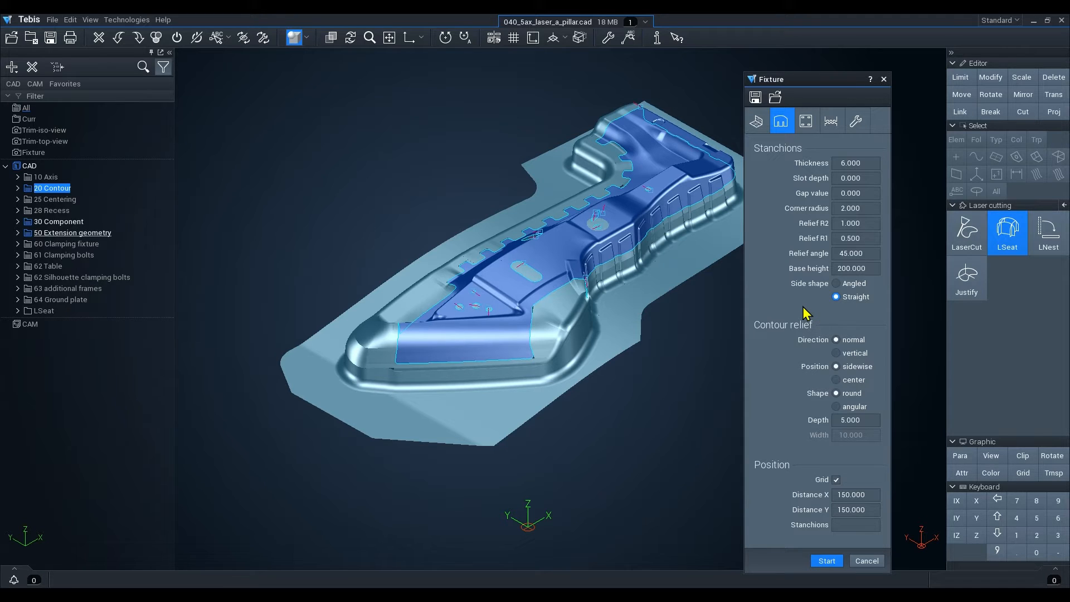
click(836, 284)
Set the contour relief position to center and its shape to angular.
click(835, 380)
click(837, 407)
click(843, 524)
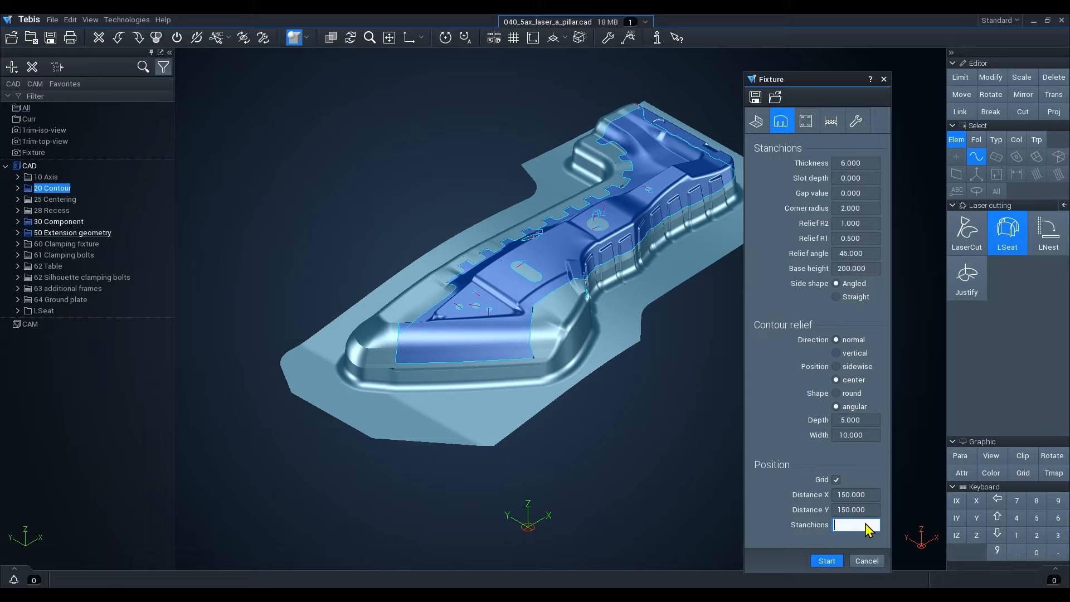
Try zero grid distances and toggle the grid off and on again.
click(871, 496)
key(Tab)
text(0)
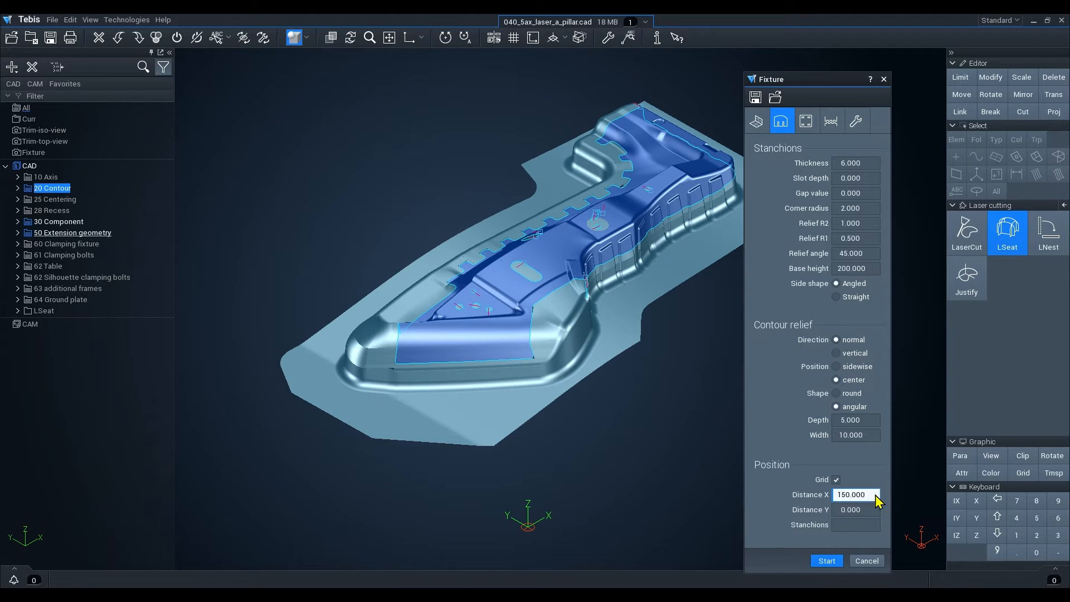
click(875, 495)
text(0)
click(870, 478)
click(837, 480)
Set the stanchion grid Distance X and Distance Y to 150.
text(150)
key(Tab)
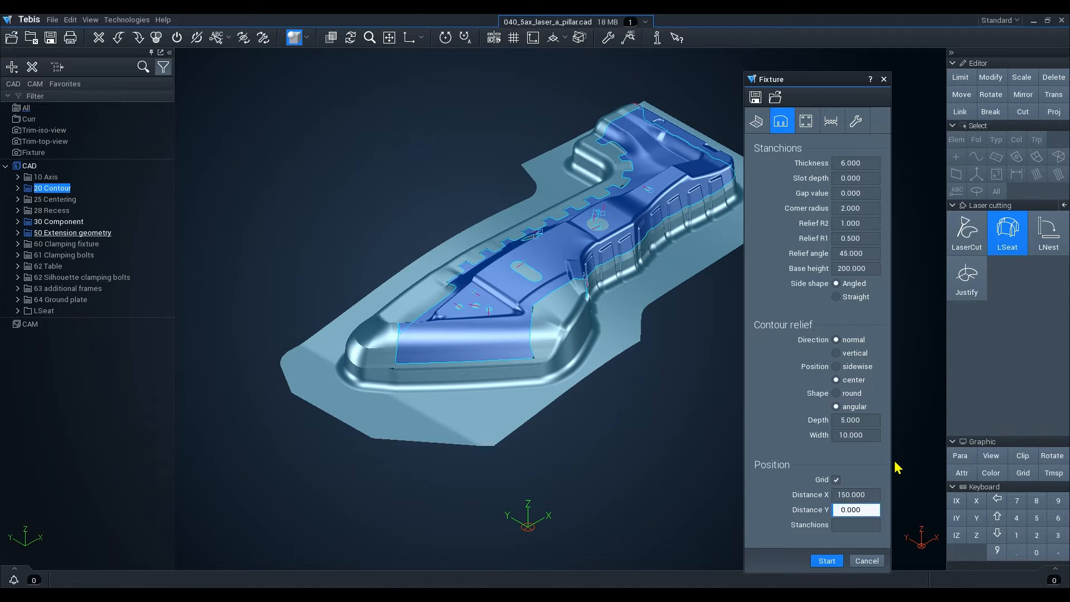
text(150)
key(Tab)
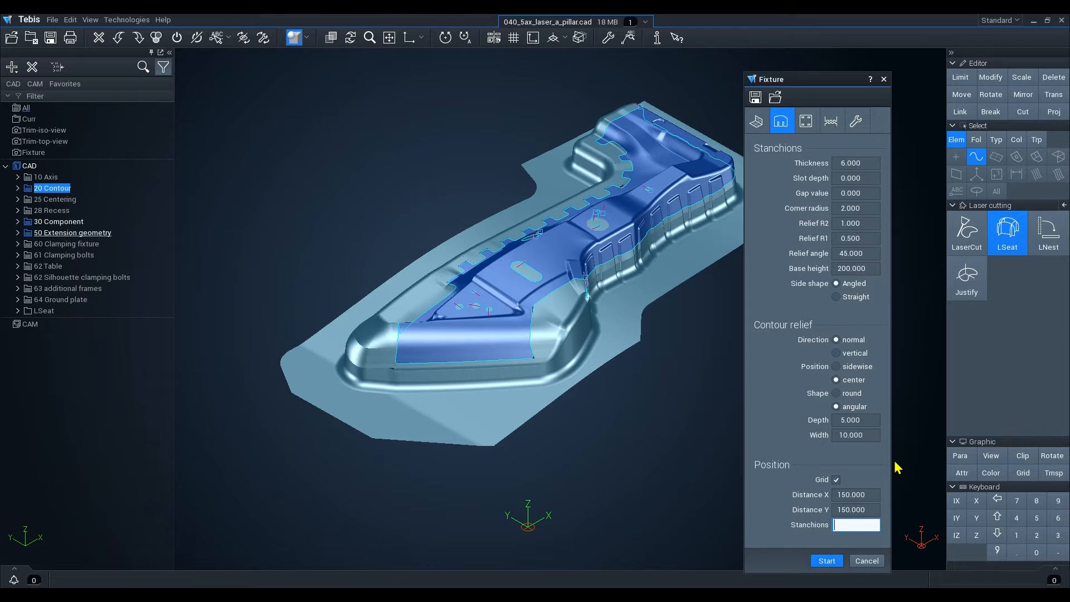
Set the base plate calculation to Auto.
click(809, 123)
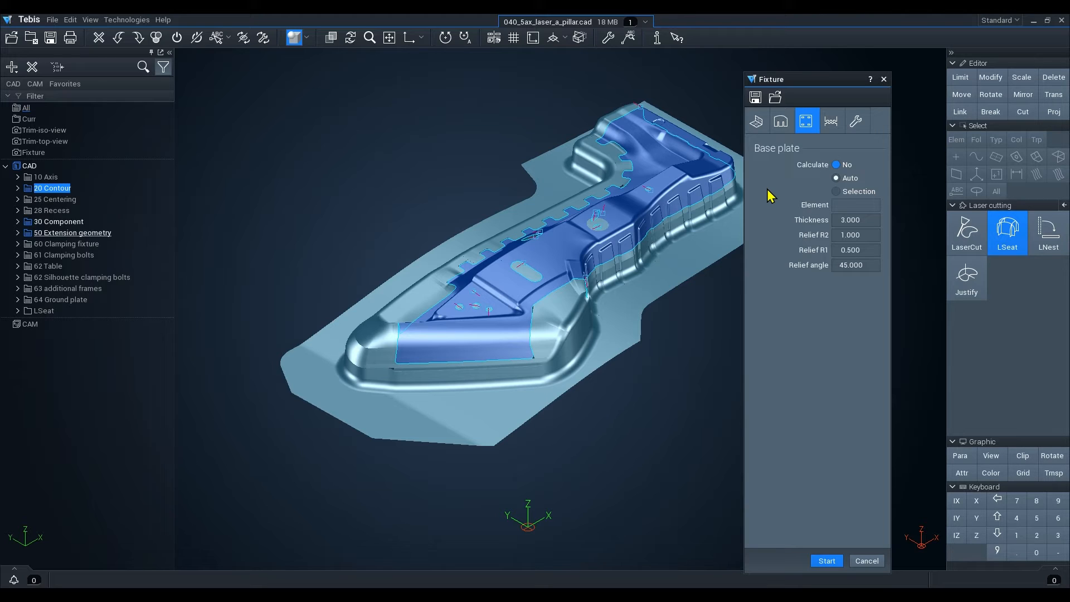
click(836, 167)
click(837, 177)
Review the ribs and slots parameters field by field.
click(831, 122)
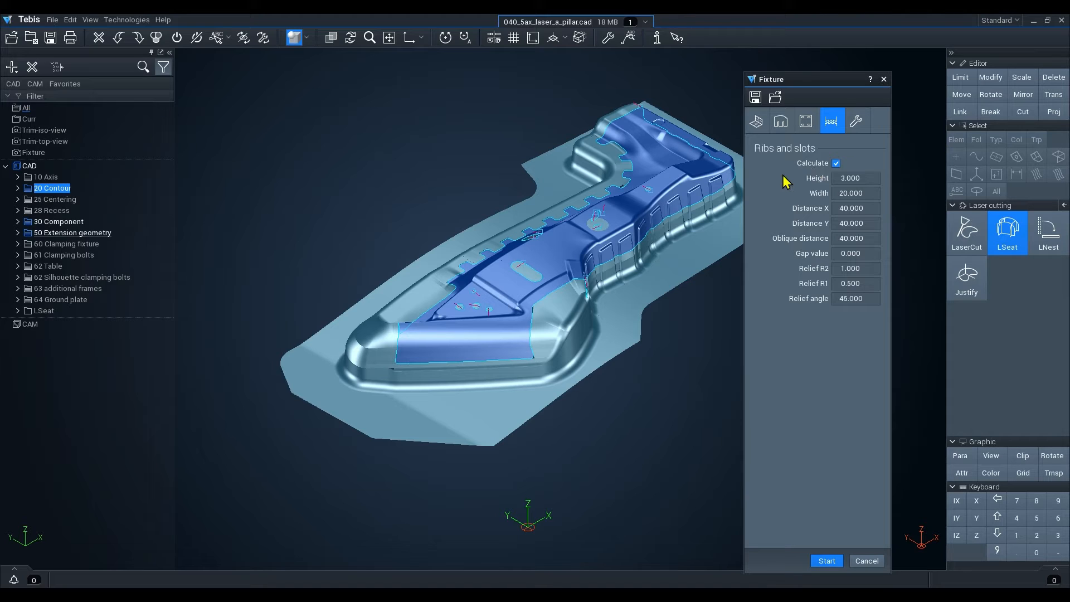
key(Tab)
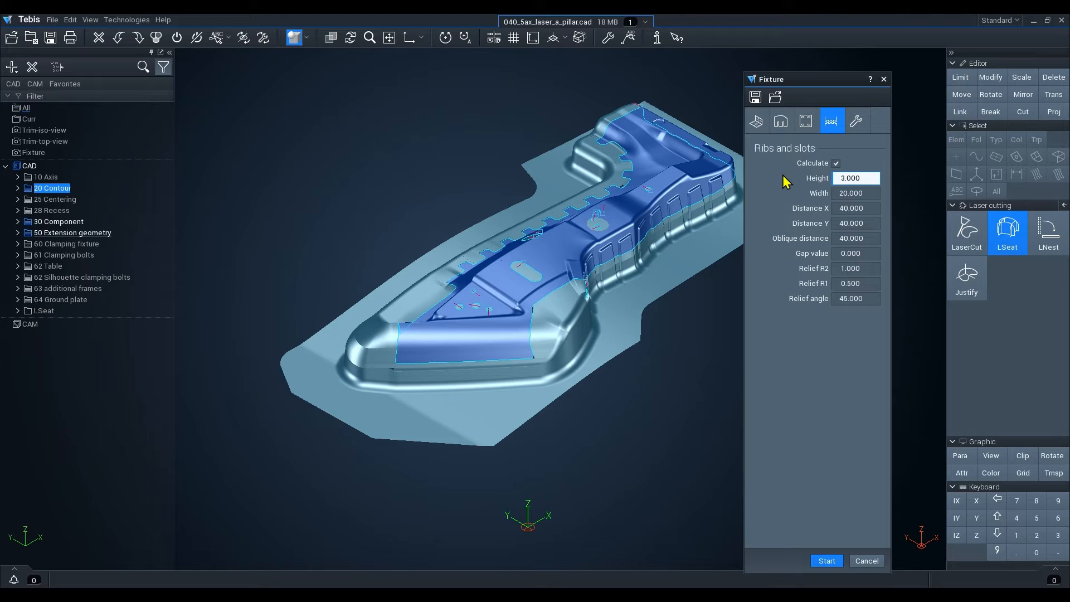
key(Tab)
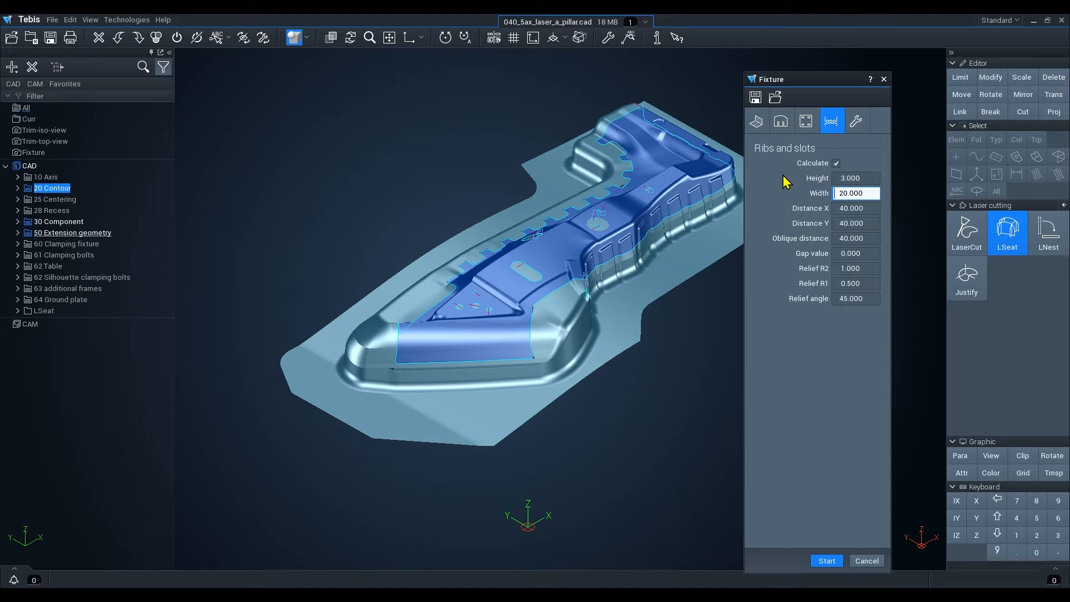
key(Tab)
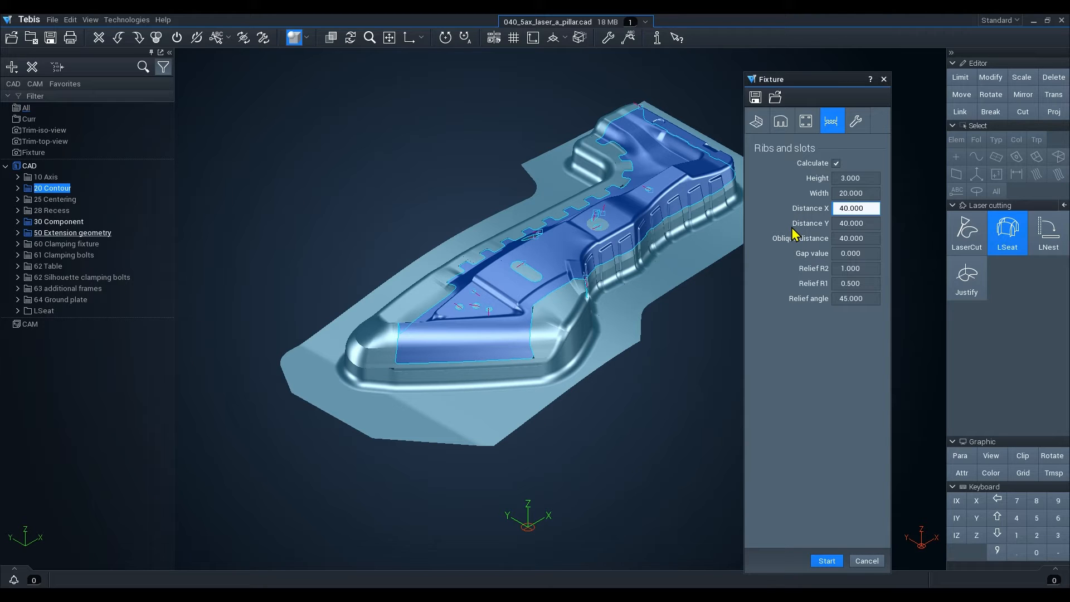
key(Tab)
key(Tab)
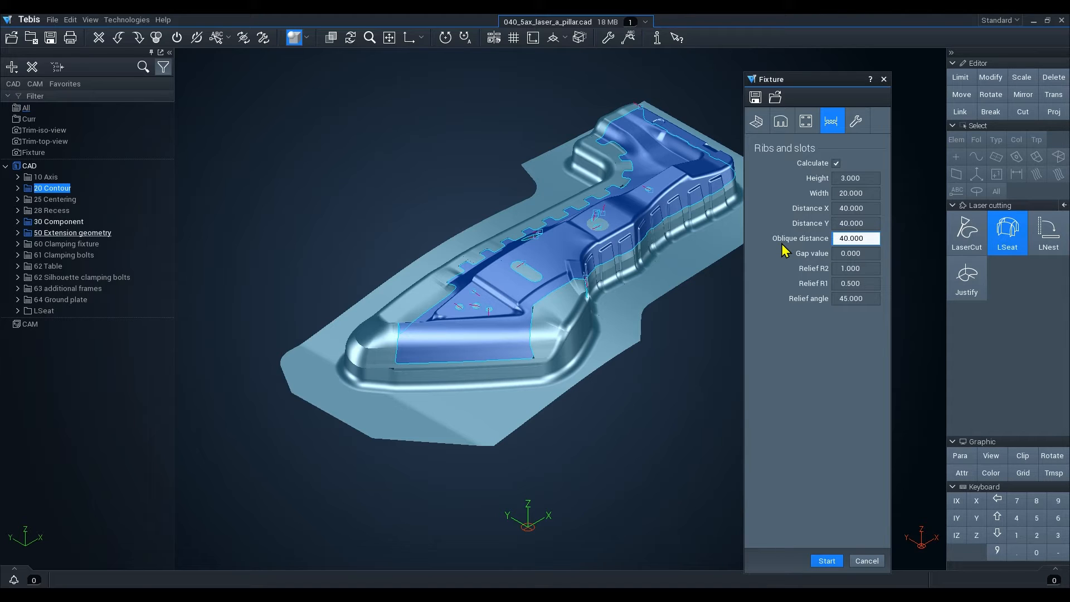
key(Tab)
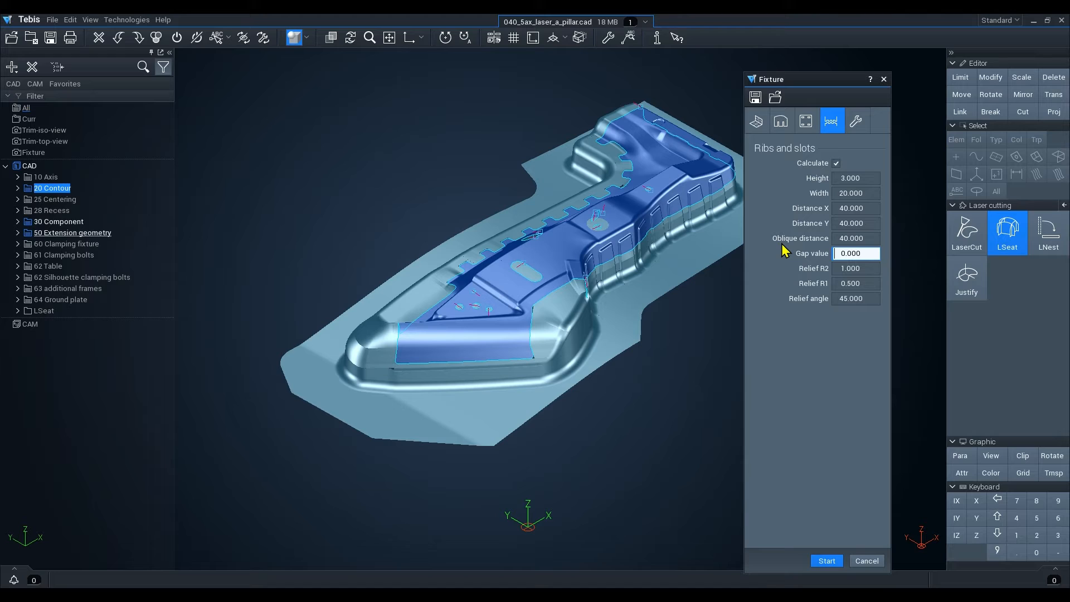
key(Tab)
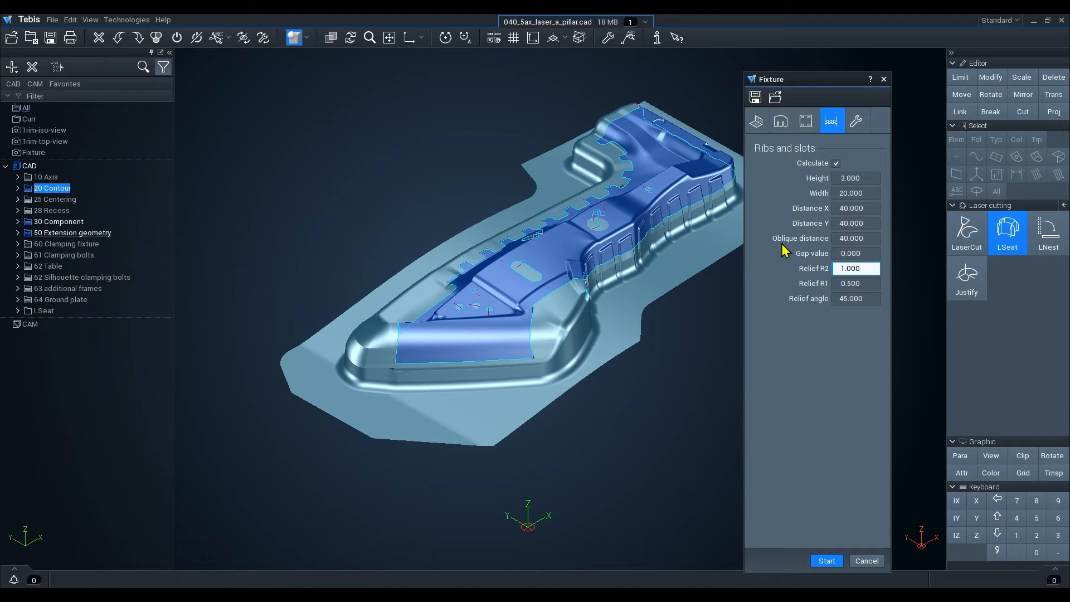
key(Tab)
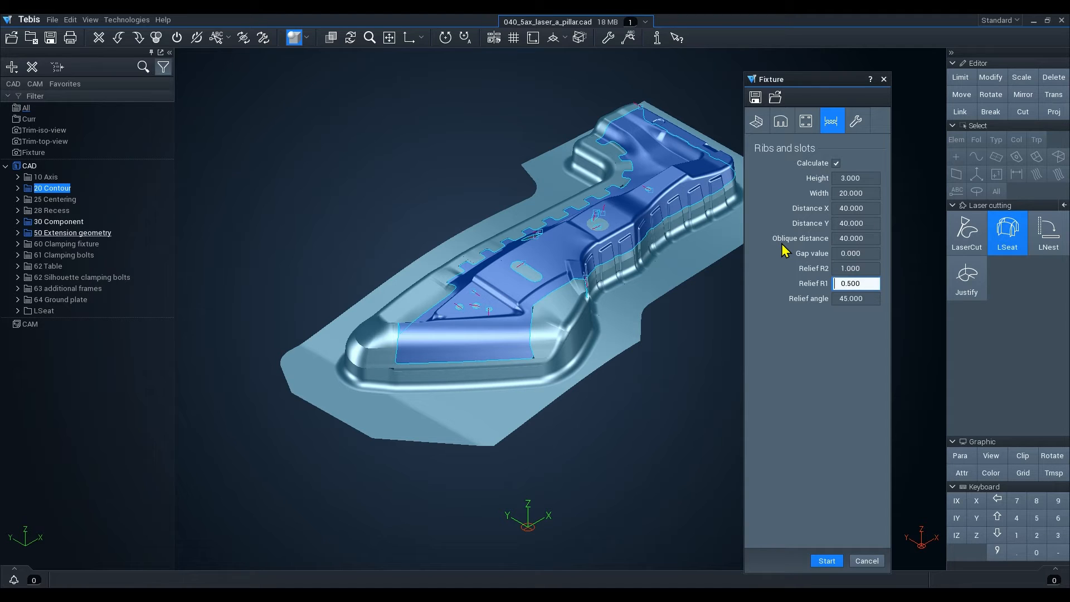
key(Tab)
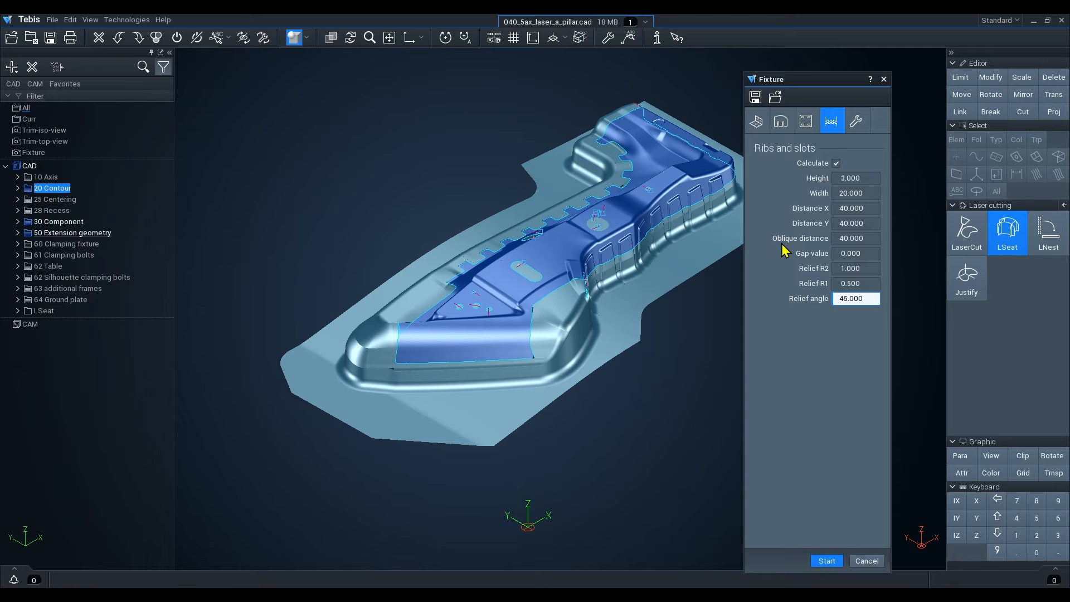
Set the label font size to 10 and turn off labeling for stanchions and the base plate.
click(856, 122)
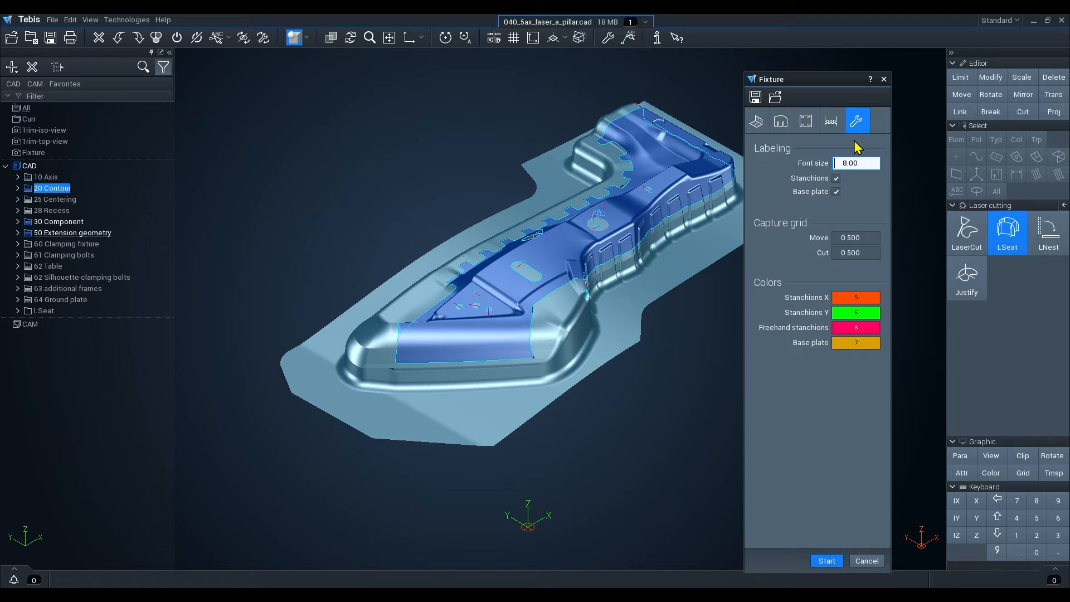
click(837, 191)
text(10)
key(Tab)
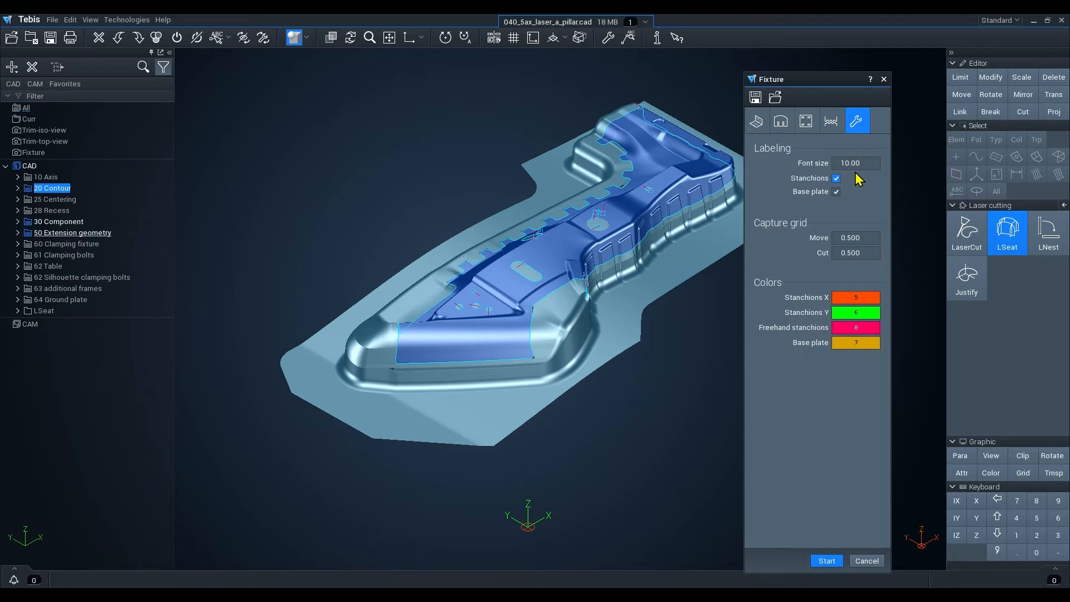
click(836, 178)
click(856, 315)
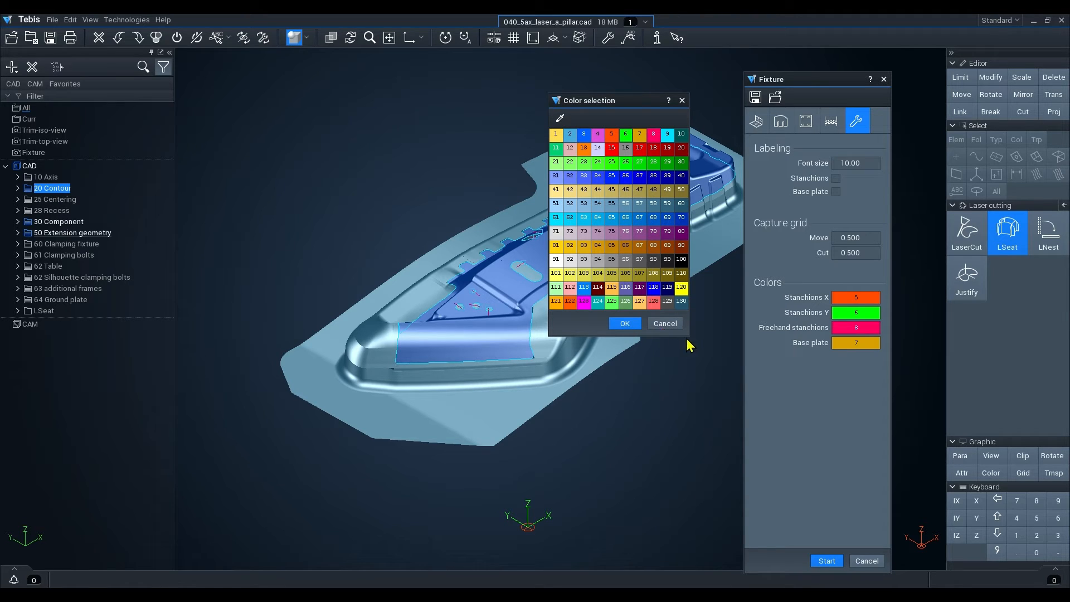
click(652, 324)
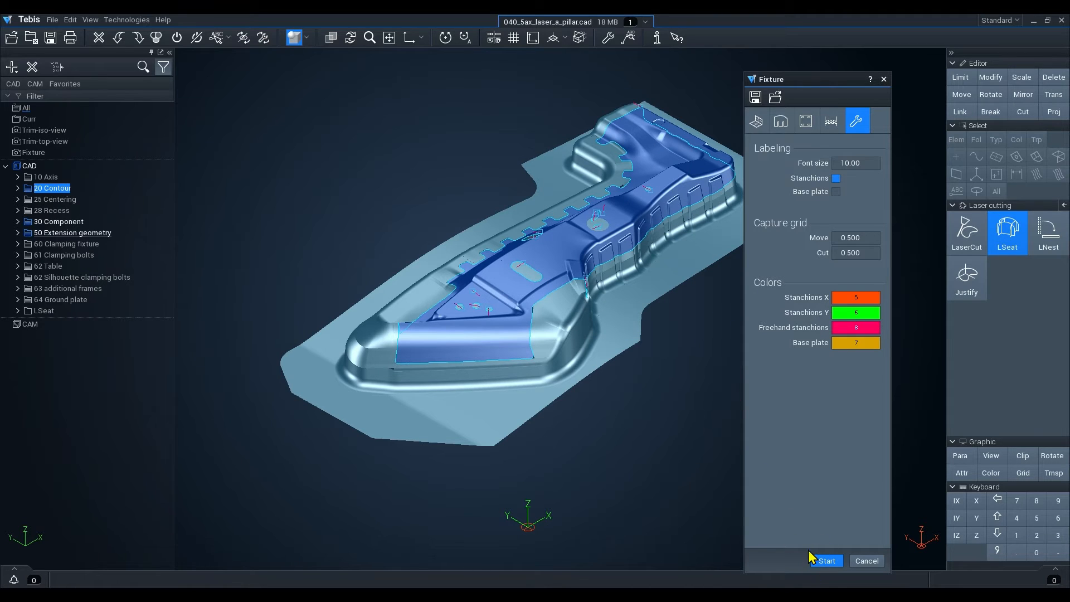
Save the fixture settings as Fixture-6mm.
click(756, 98)
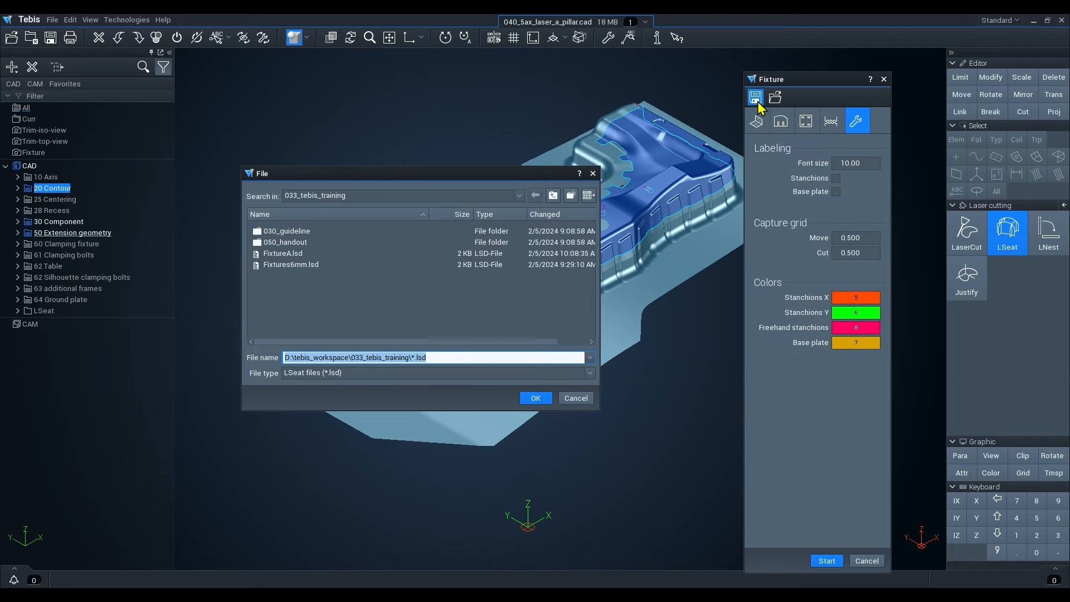
click(420, 357)
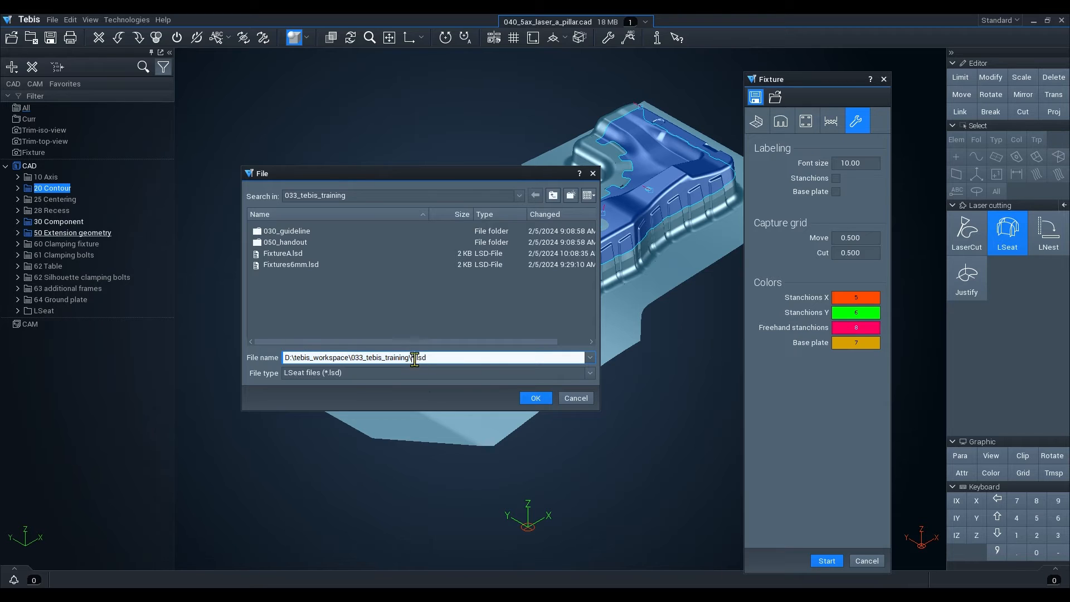
key(BackSpace)
text(Fixture-1)
key(BackSpace)
text(6mm)
click(534, 401)
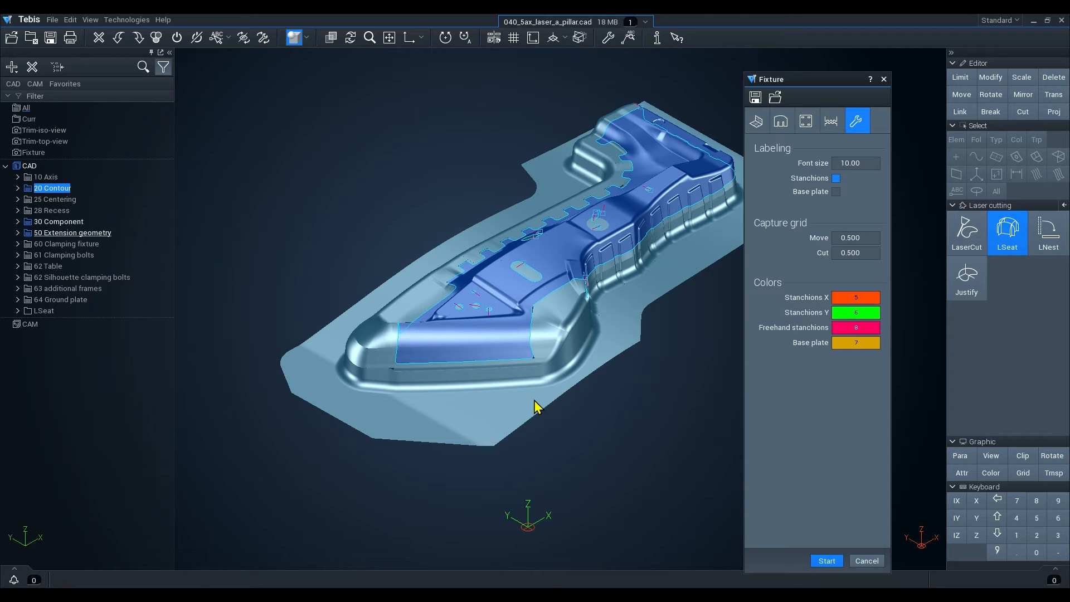
Load the Fixture-6mm.lsd settings file.
click(775, 97)
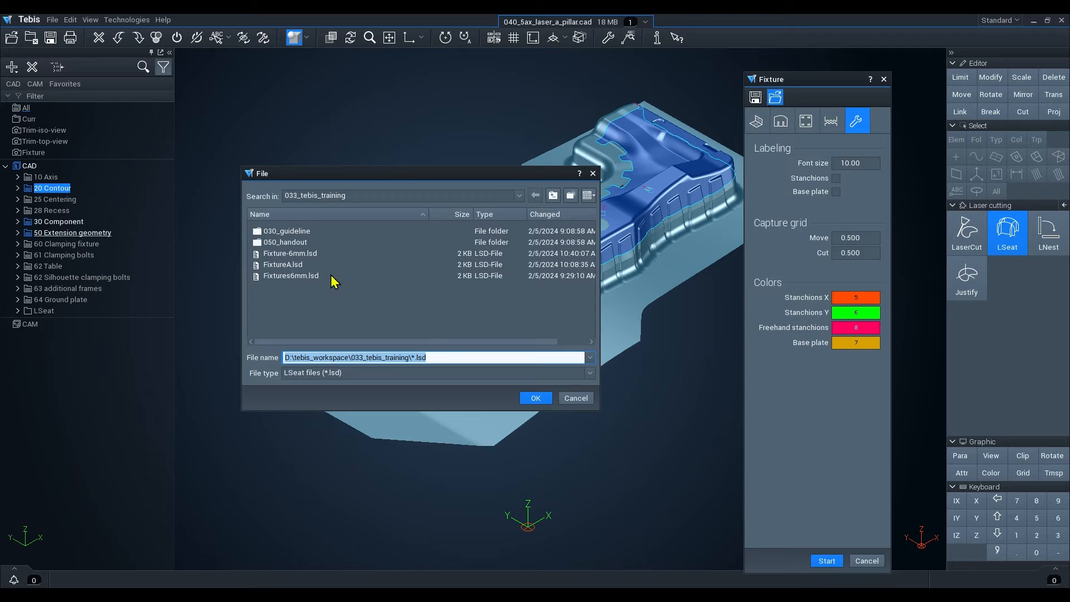
click(282, 277)
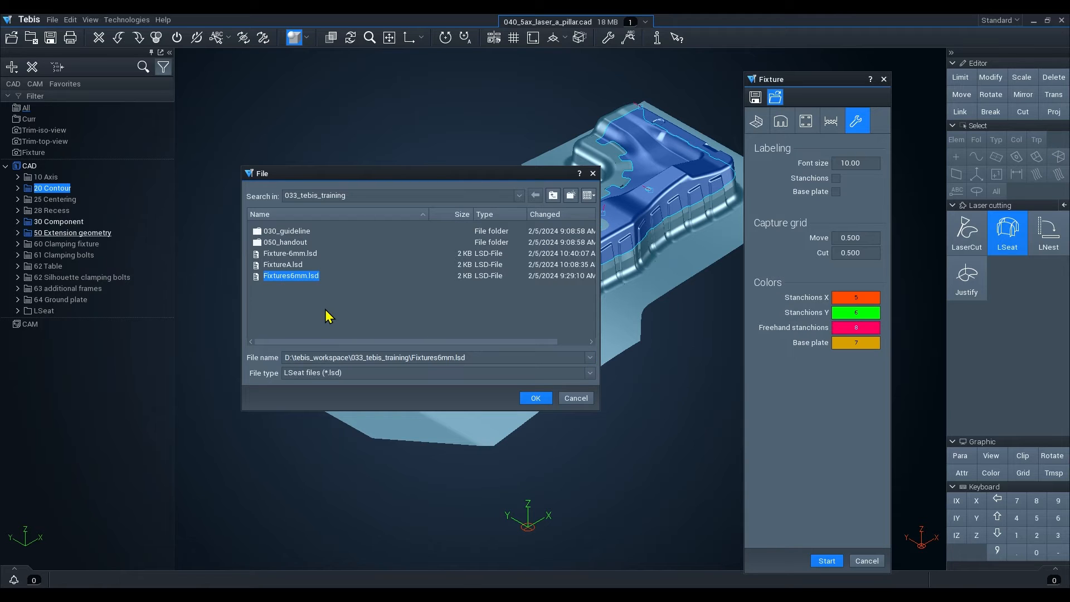
click(290, 254)
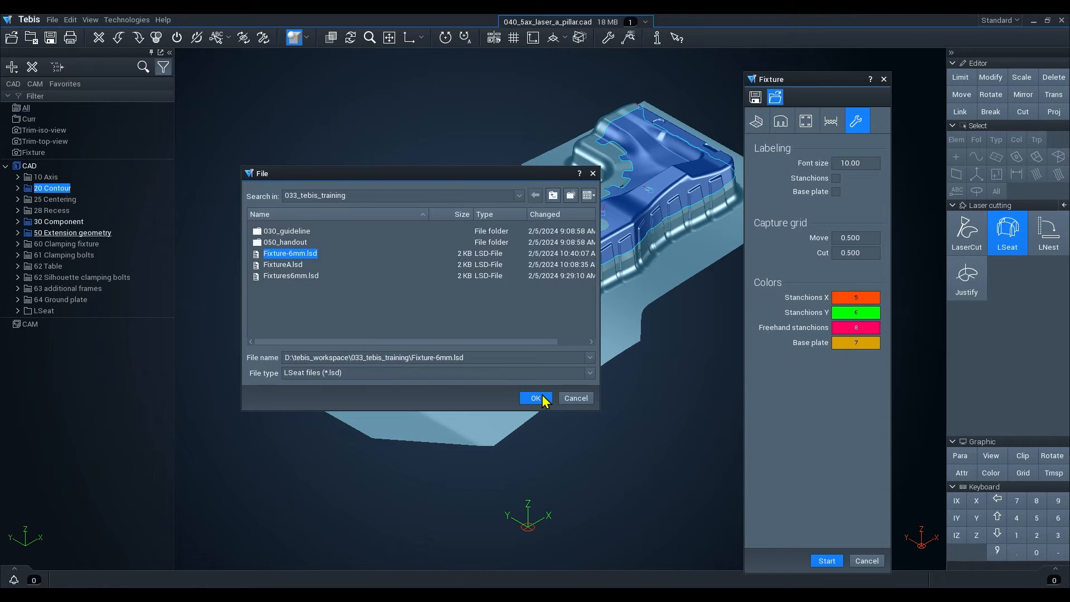
click(536, 398)
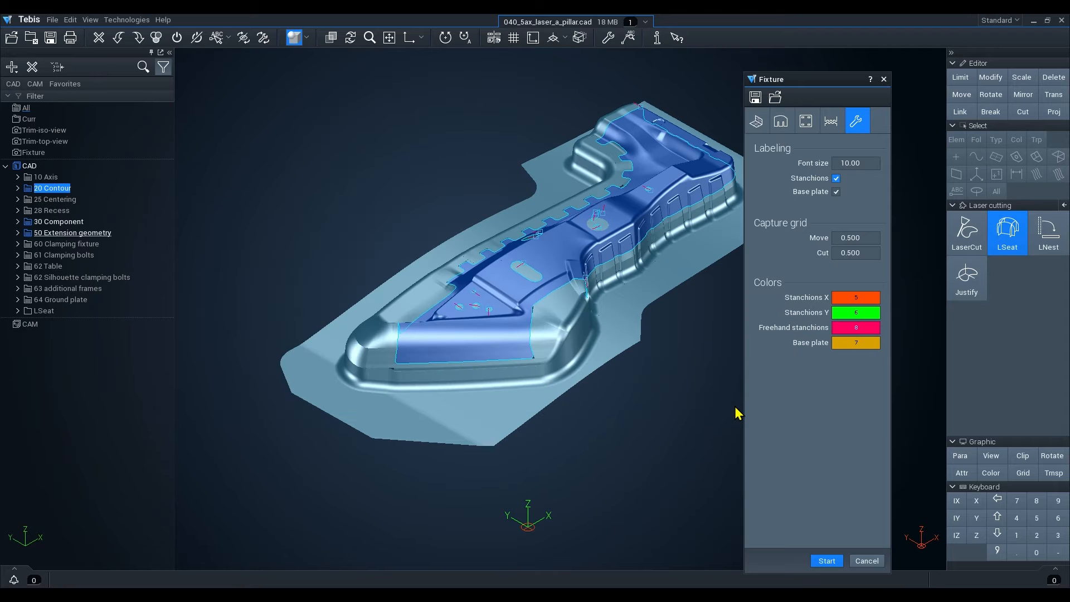
Start the fixture calculation.
click(828, 562)
middle_drag(500, 353, 375, 333)
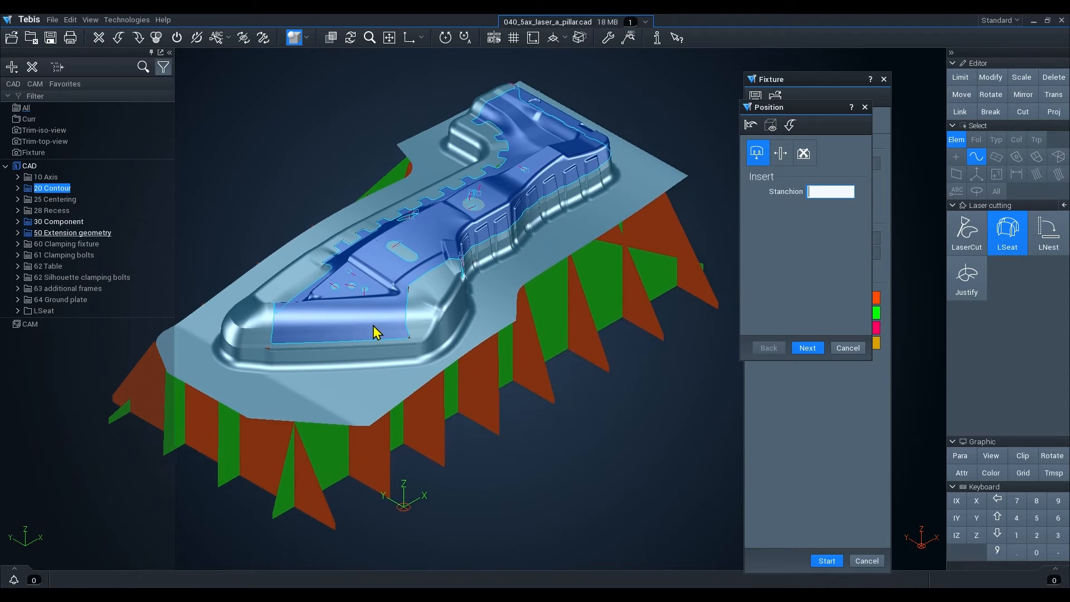
click(169, 53)
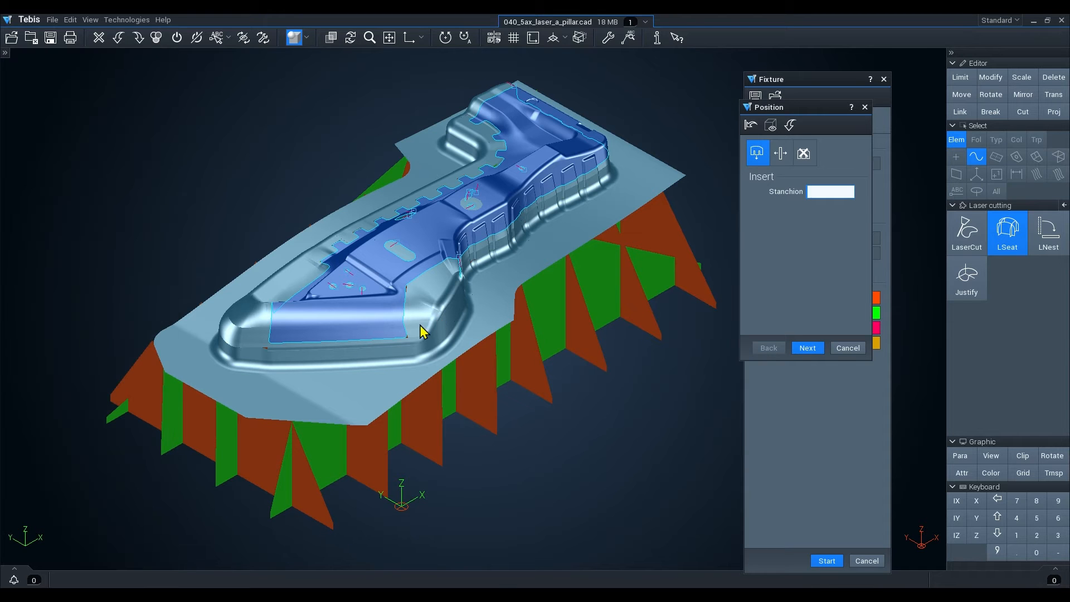
Delete a stanchion near the front end of the fixture.
mouse_move(437, 456)
middle_down()
mouse_move(427, 382)
mouse_move(429, 420)
mouse_move(504, 403)
mouse_move(426, 440)
middle_up()
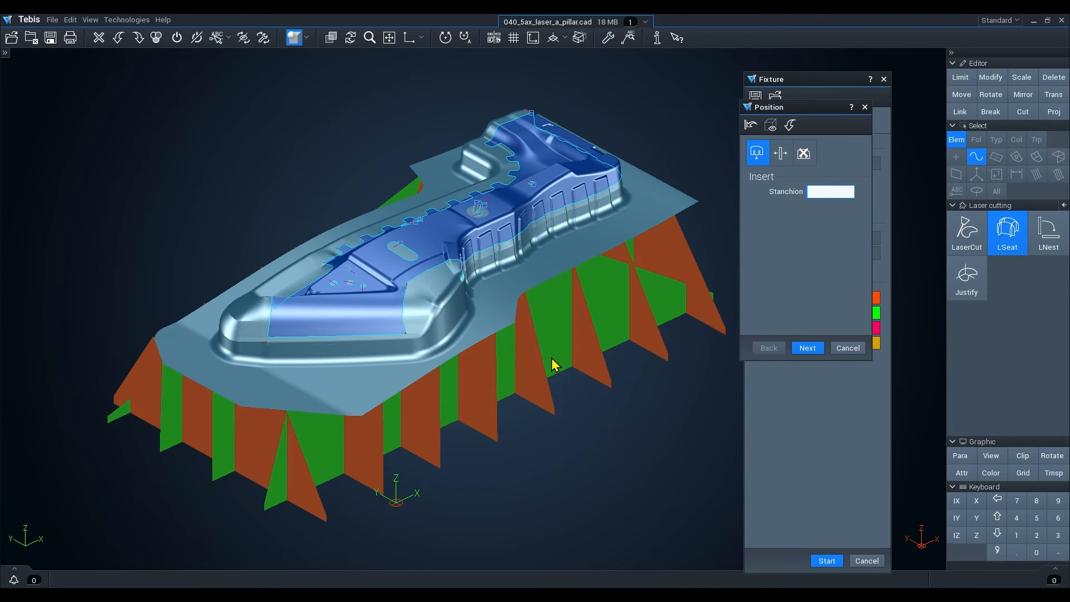
middle_drag(551, 363, 521, 384)
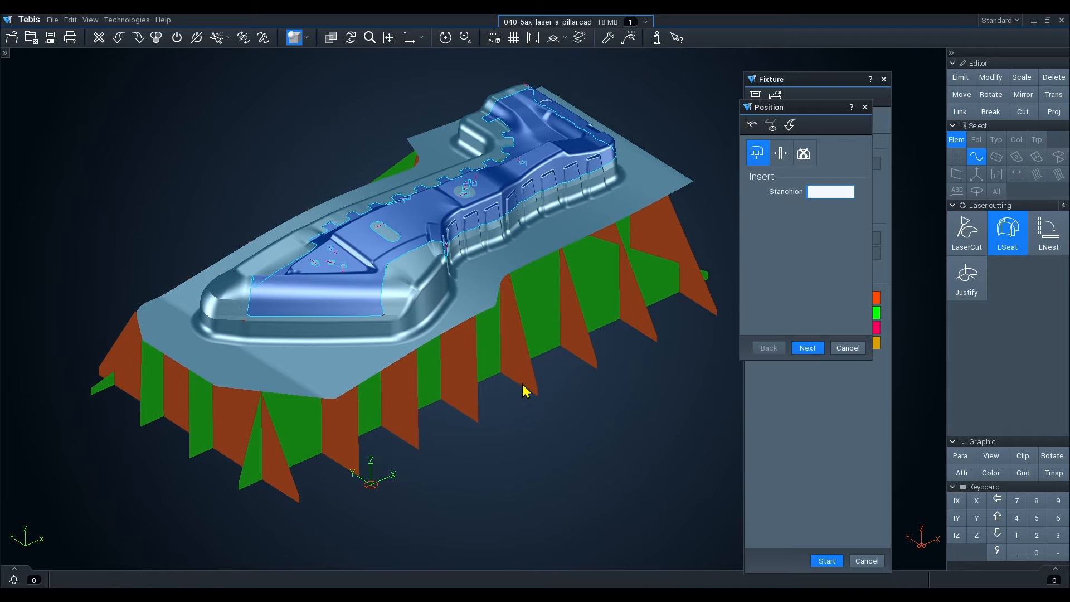
click(805, 155)
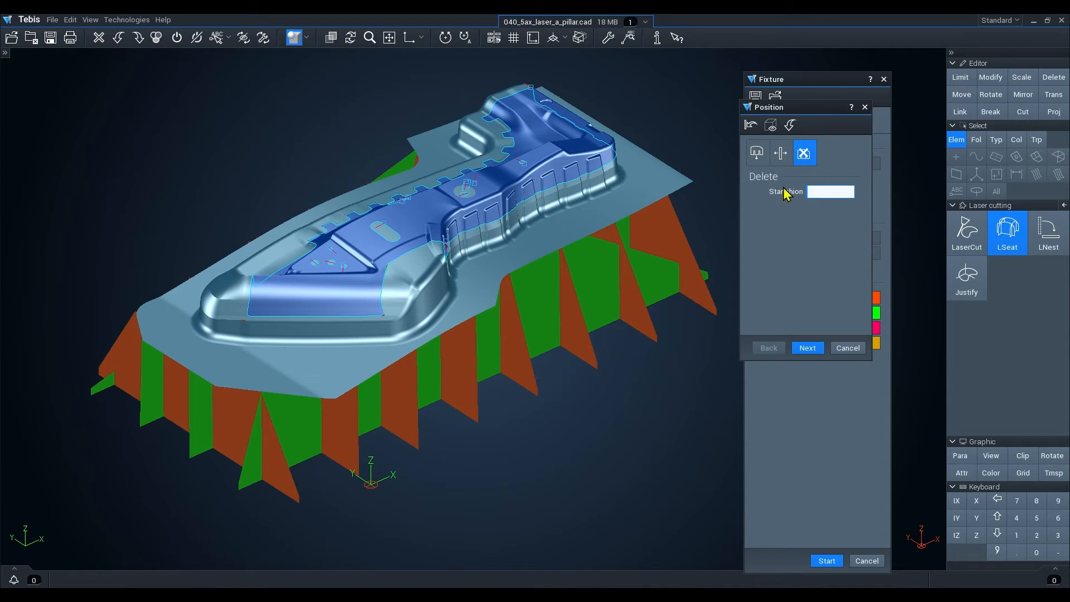
click(300, 490)
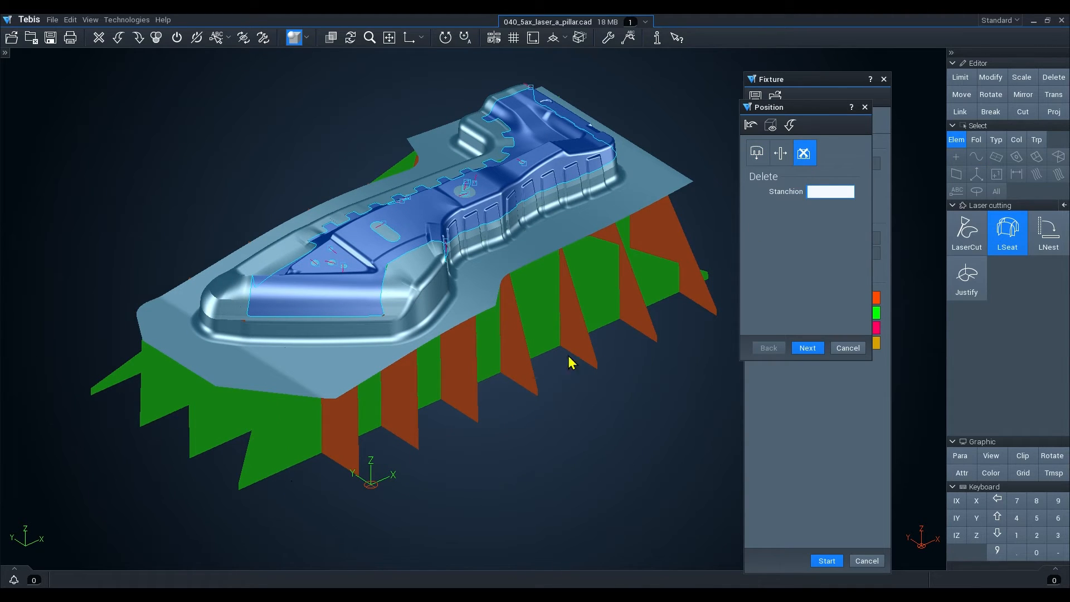
Move a copy of a front stanchion to a new position.
click(786, 161)
mouse_move(353, 428)
mouse_down()
mouse_move(319, 445)
mouse_move(346, 440)
mouse_up()
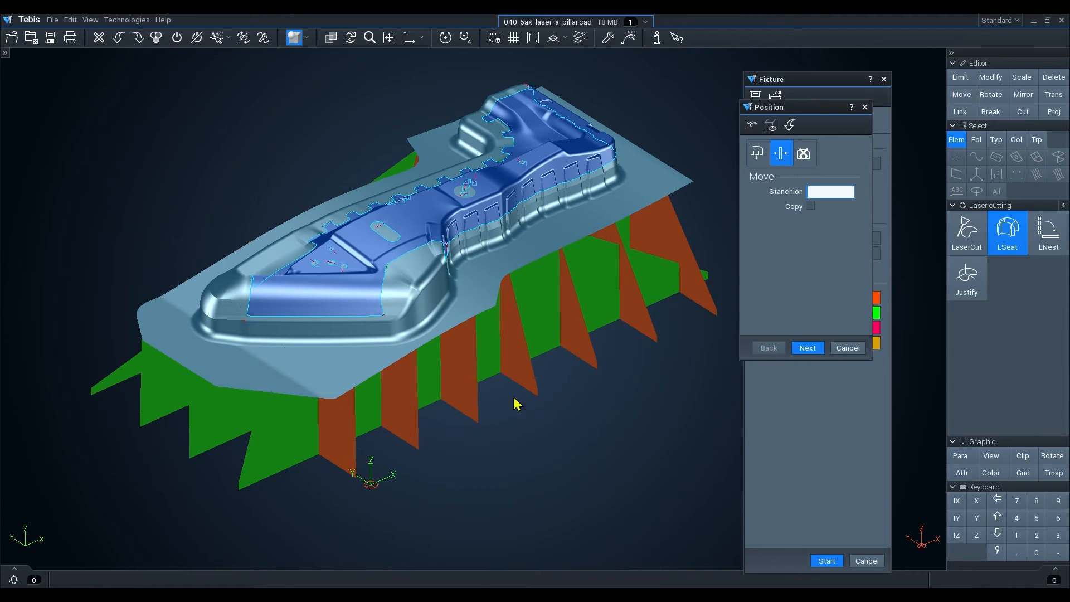
click(811, 206)
drag(348, 440, 328, 471)
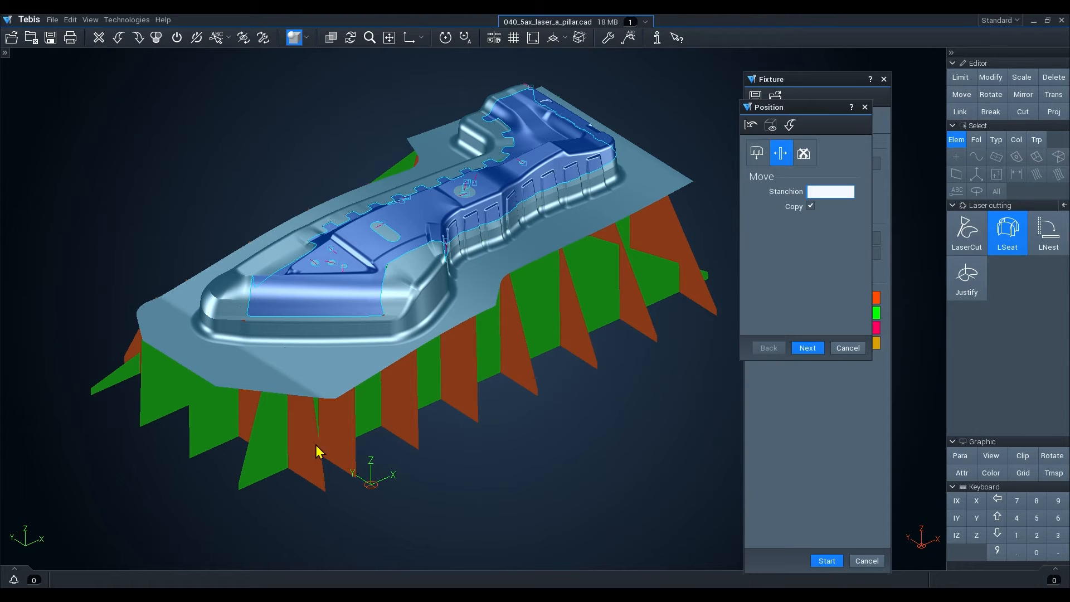
Proceed to the cut stage and examine a rib slot joint in wireframe display.
click(758, 153)
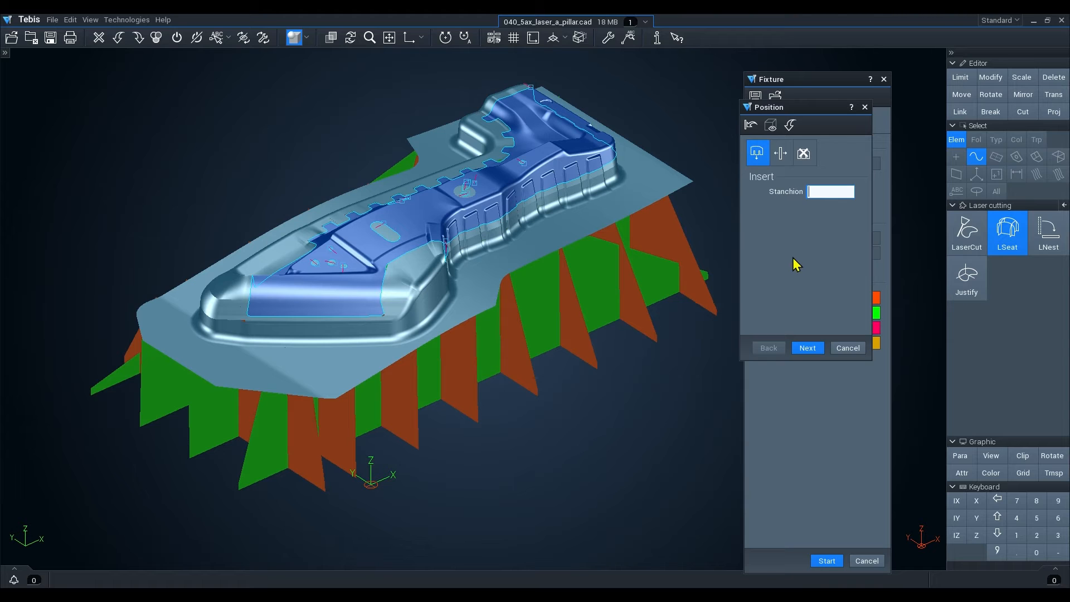
click(810, 351)
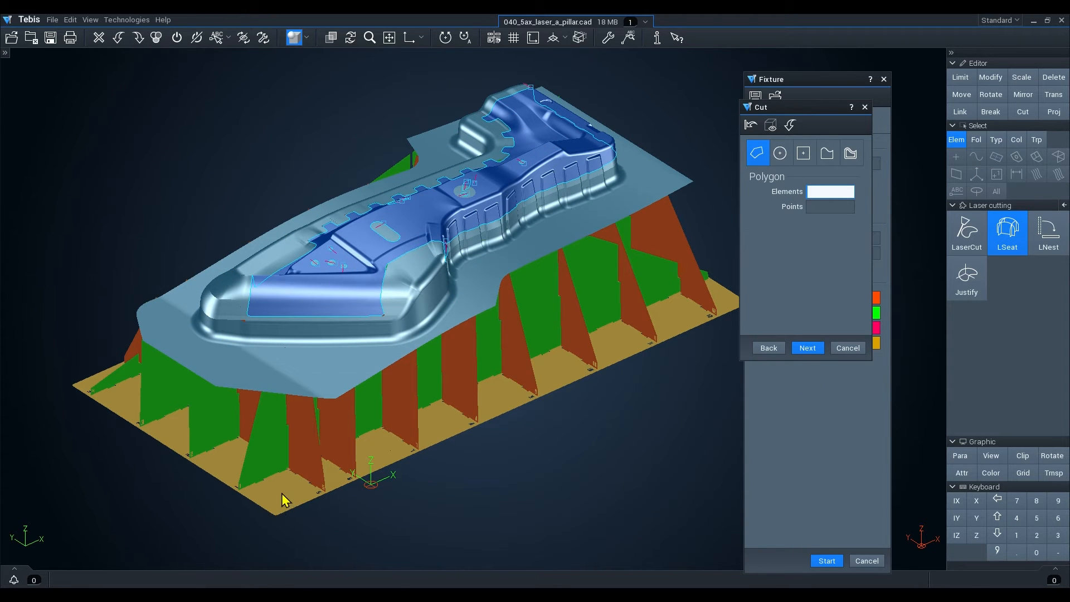
mouse_move(284, 502)
middle_down()
mouse_move(249, 523)
mouse_move(303, 485)
middle_up()
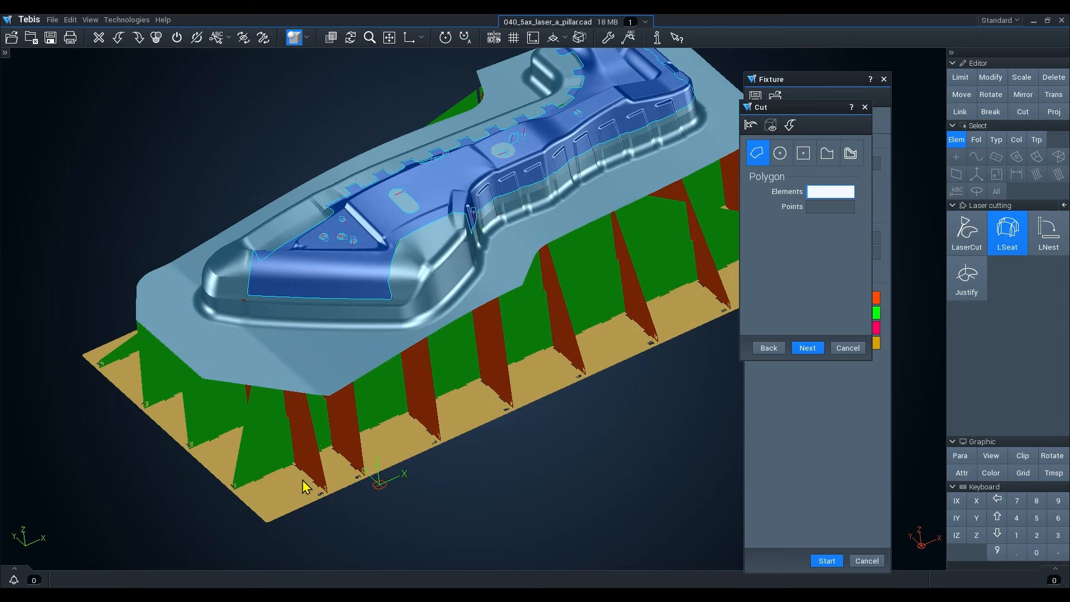
click(308, 38)
click(321, 148)
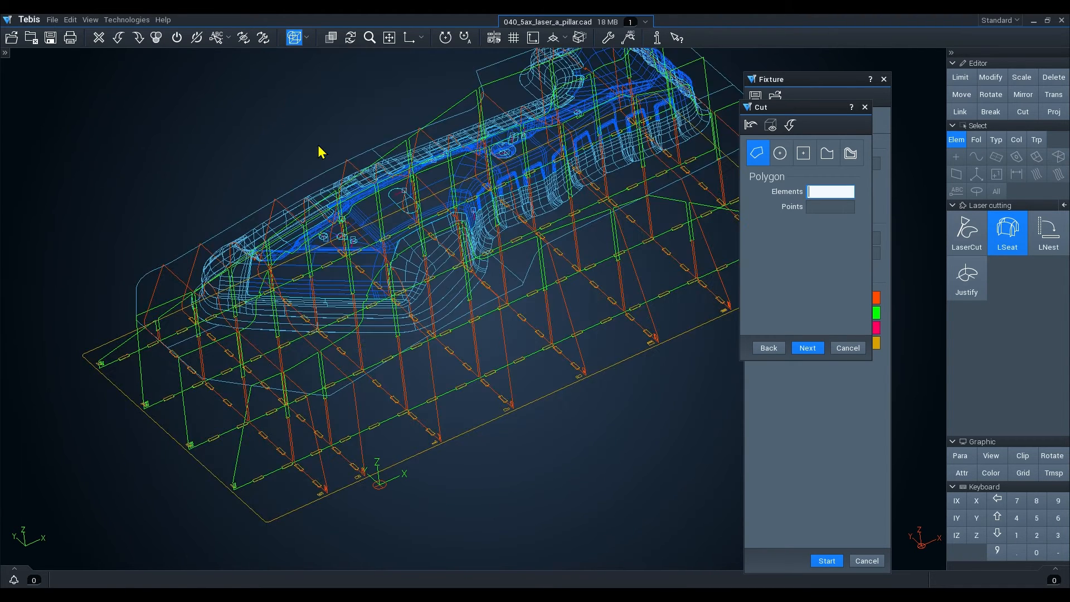
scroll(373, 390, up, 5)
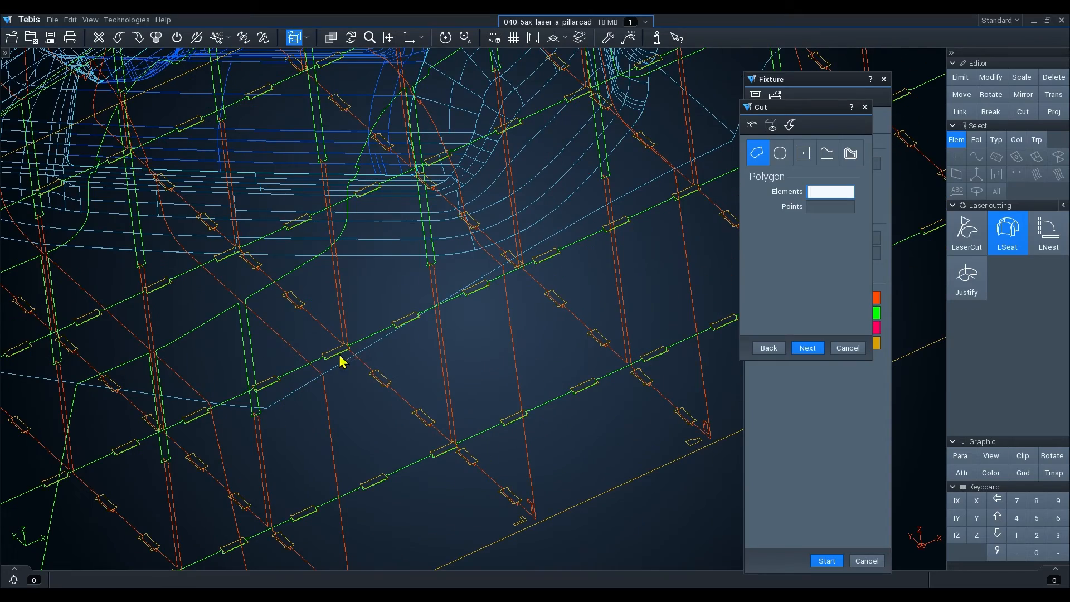
scroll(449, 258, up, 8)
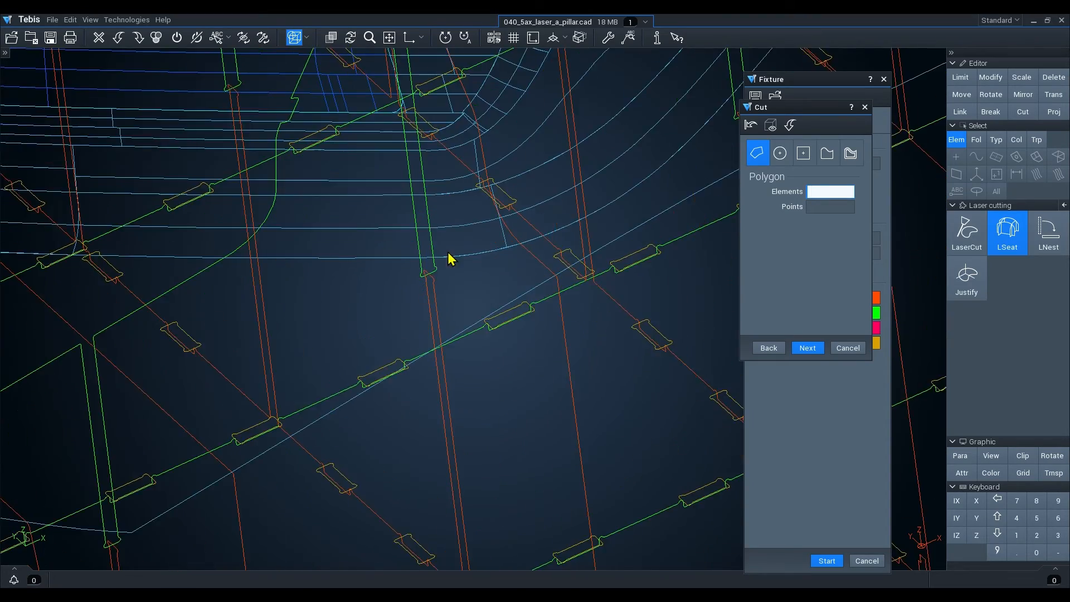
scroll(419, 279, up, 1)
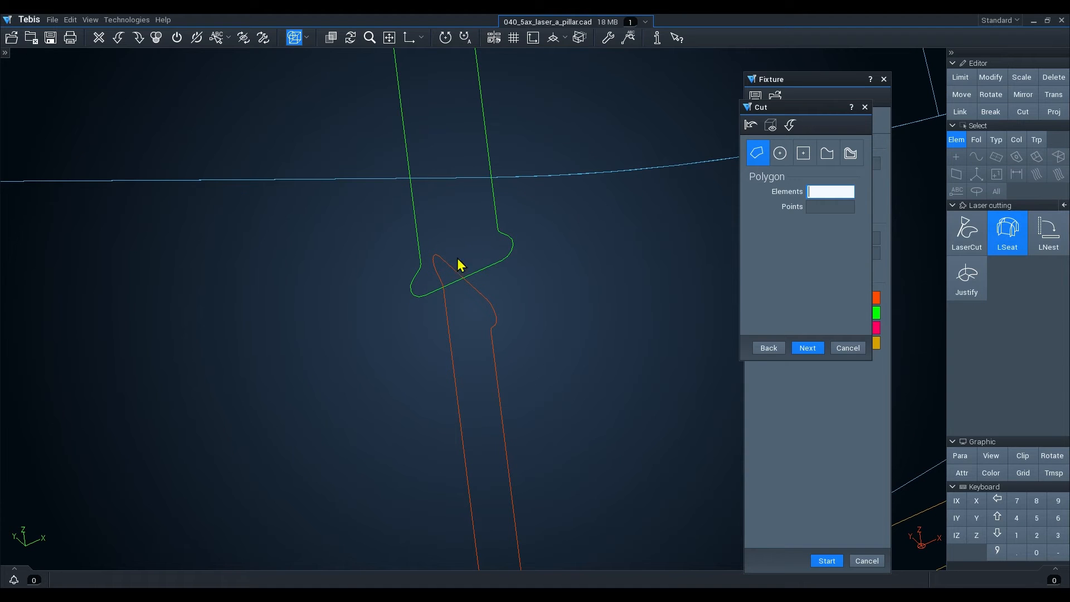
Zoom out over the whole fixture and switch the model display to shaded.
scroll(419, 279, up, 1)
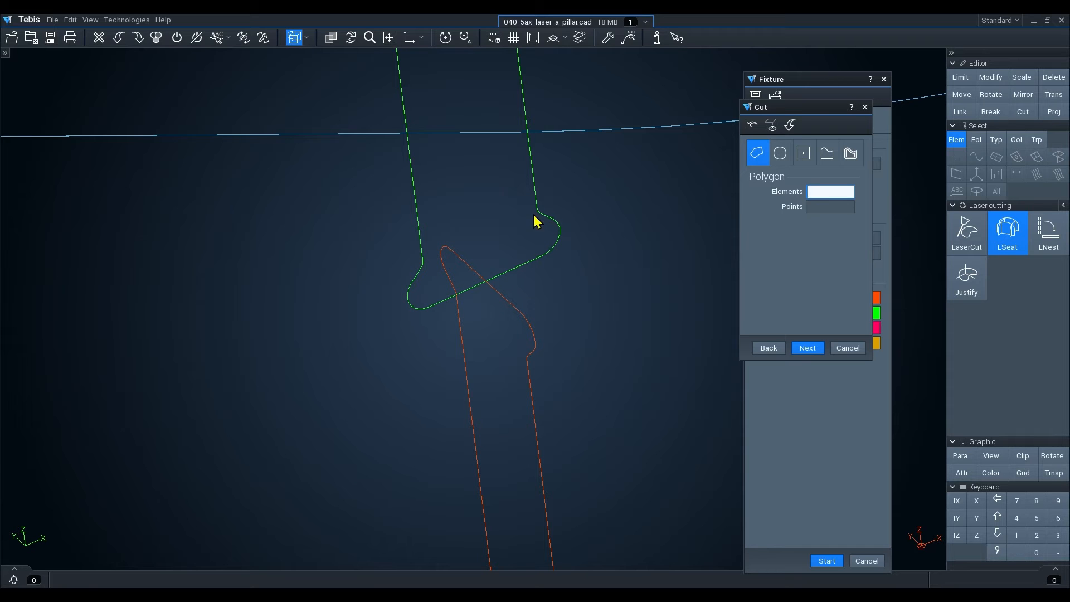
scroll(482, 349, down, 5)
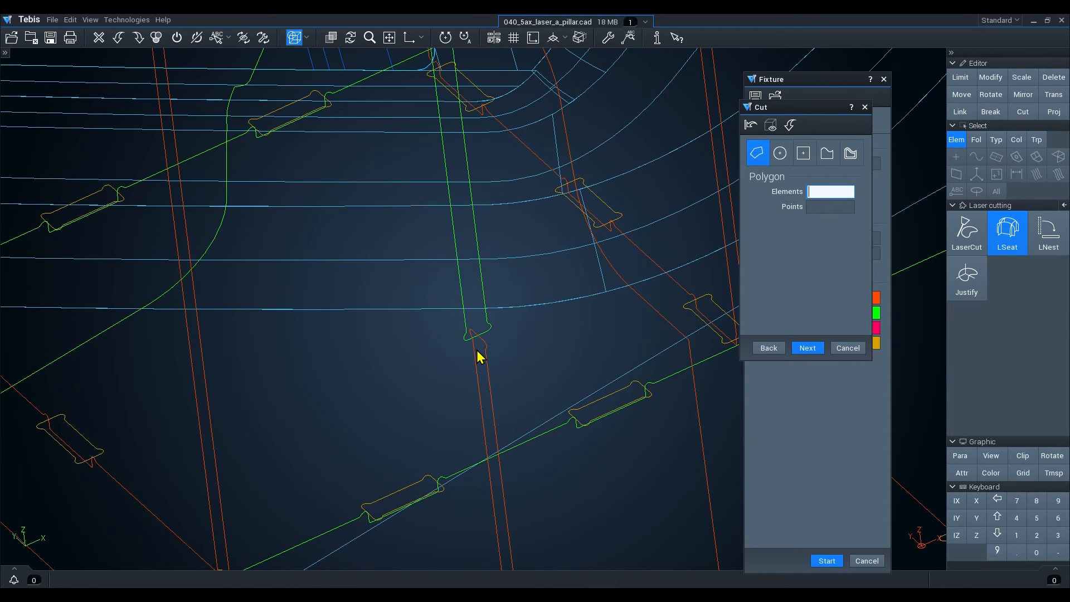
scroll(478, 355, down, 6)
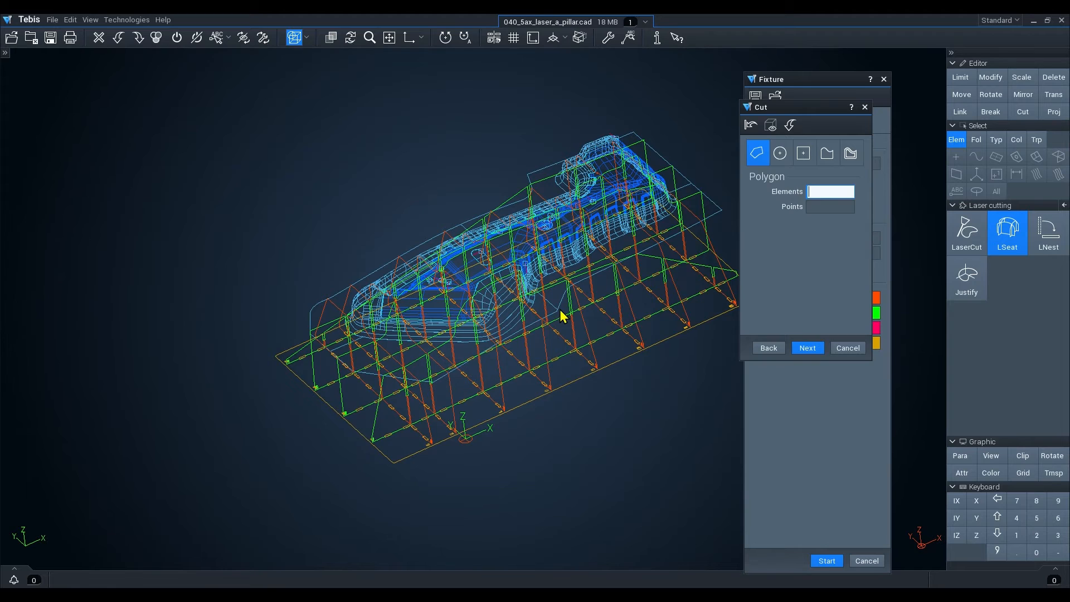
middle_drag(559, 315, 479, 317)
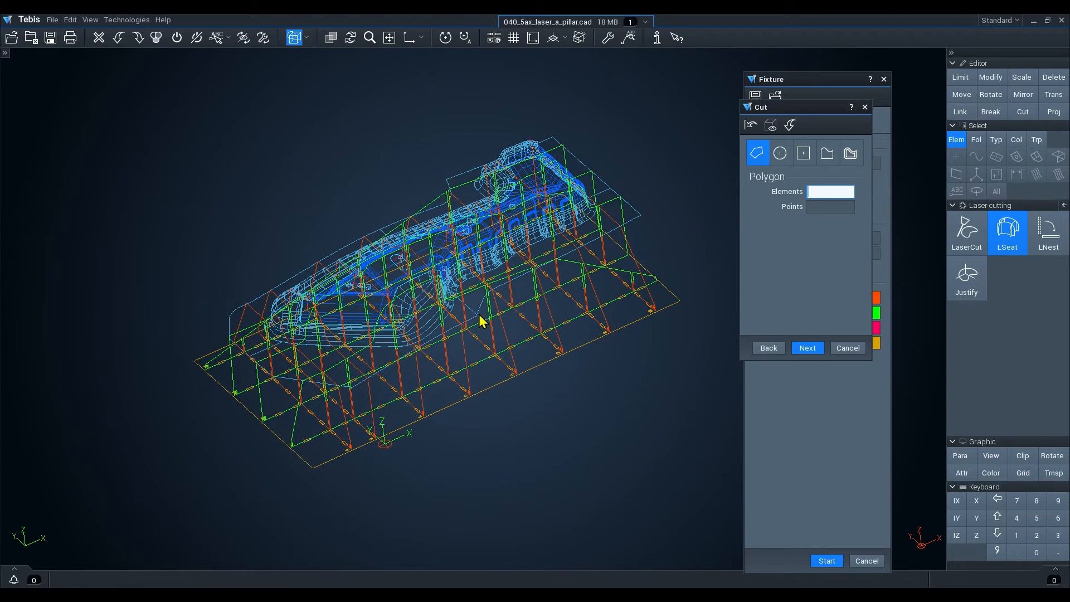
click(307, 37)
click(312, 59)
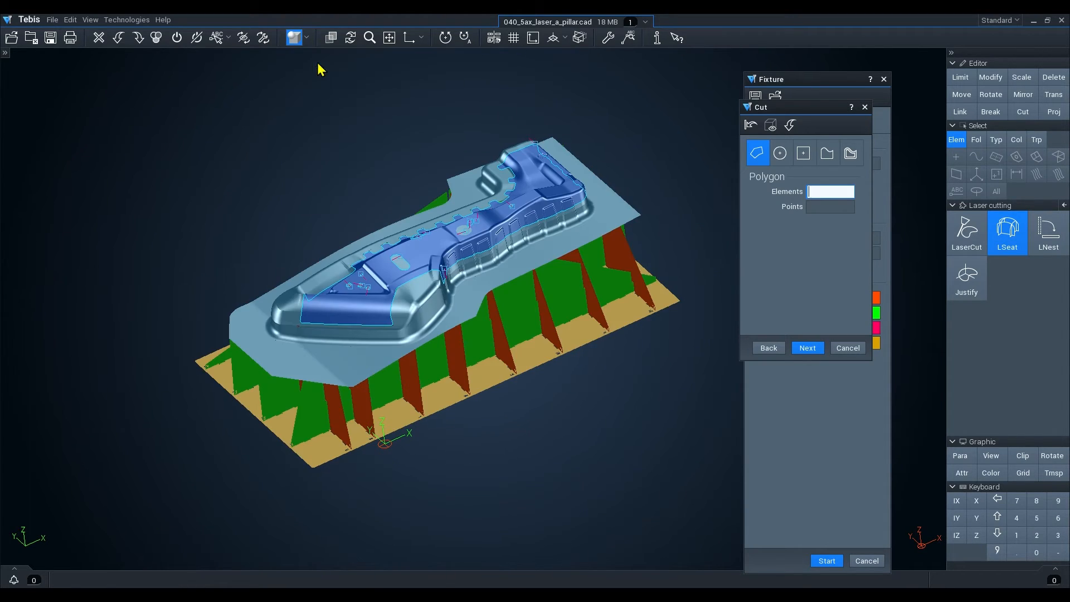
middle_drag(317, 204, 289, 210)
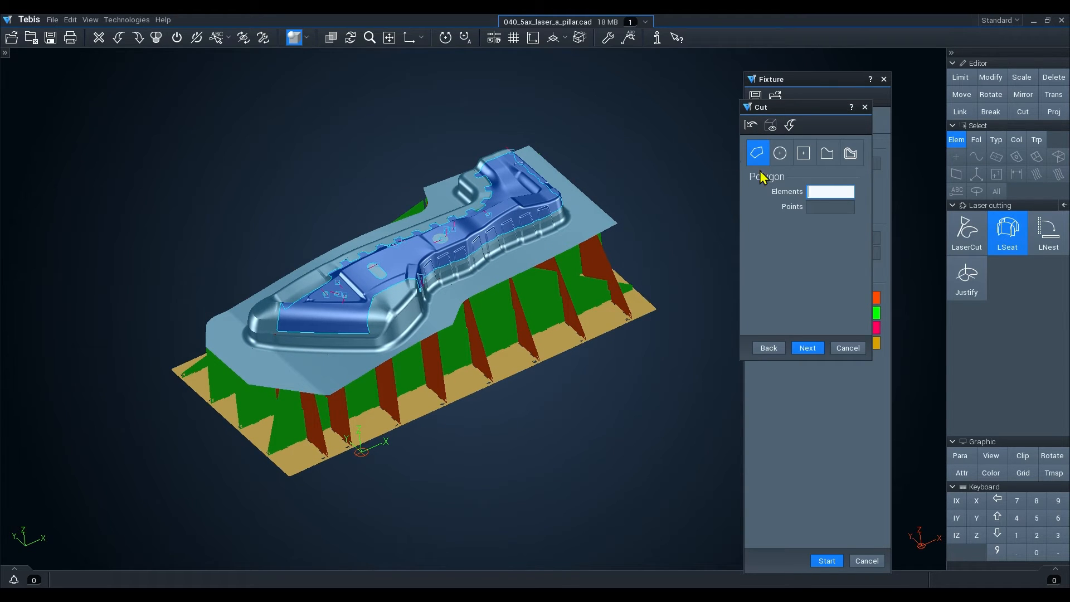
Cut circular holes with a 25 mm diameter into three fixture ribs near the front end.
click(775, 160)
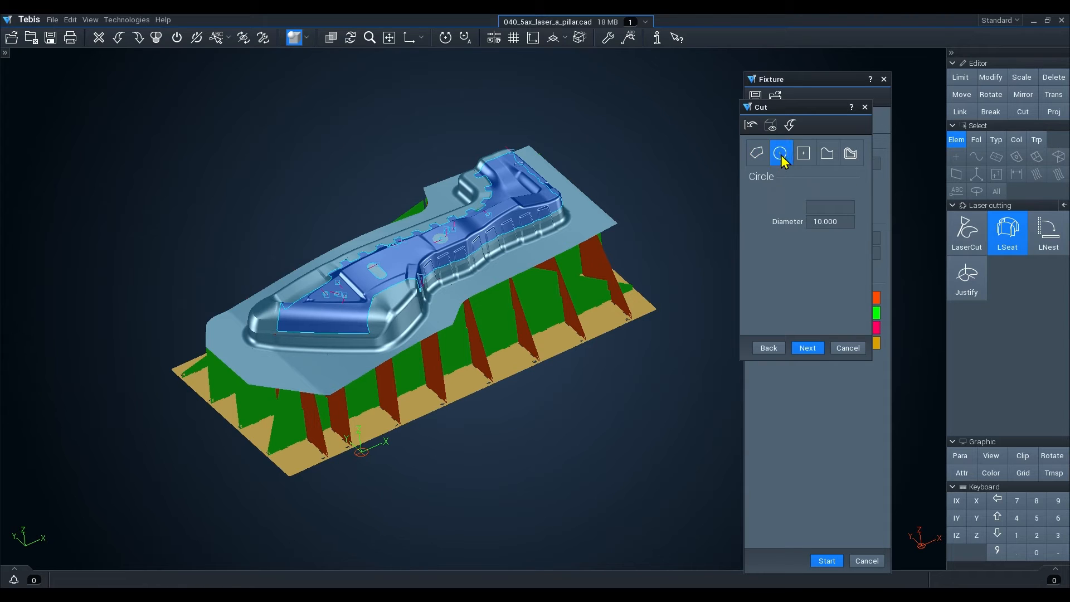
click(805, 161)
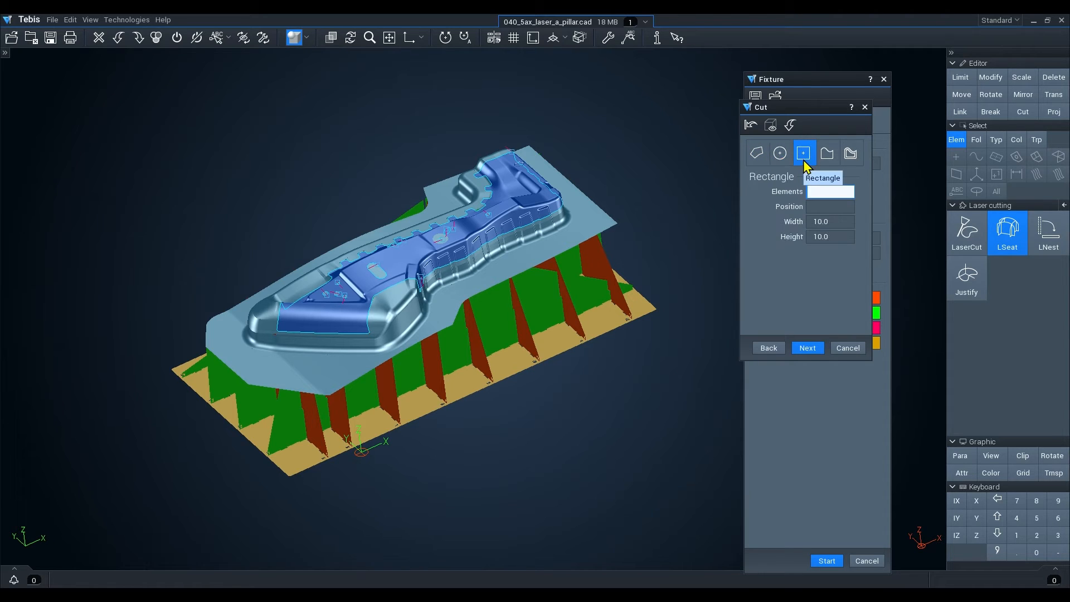
click(825, 159)
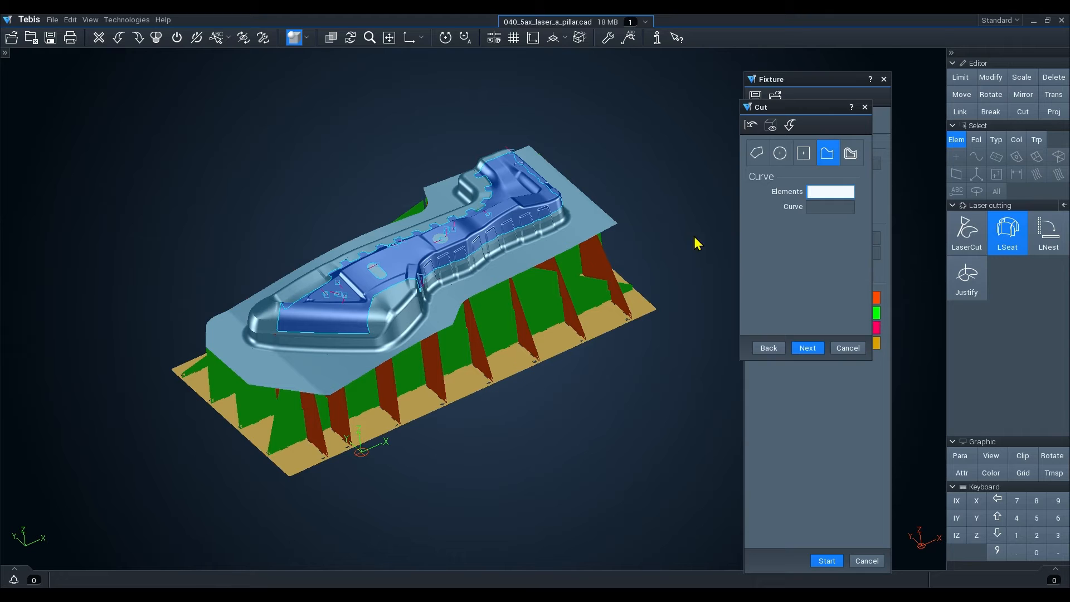
click(782, 157)
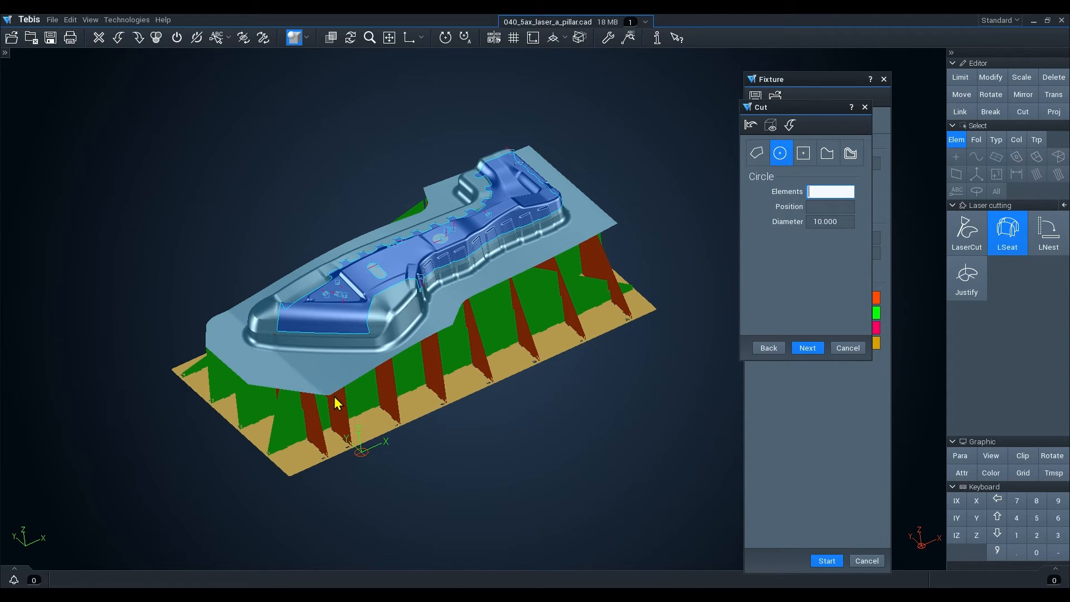
click(286, 440)
click(252, 412)
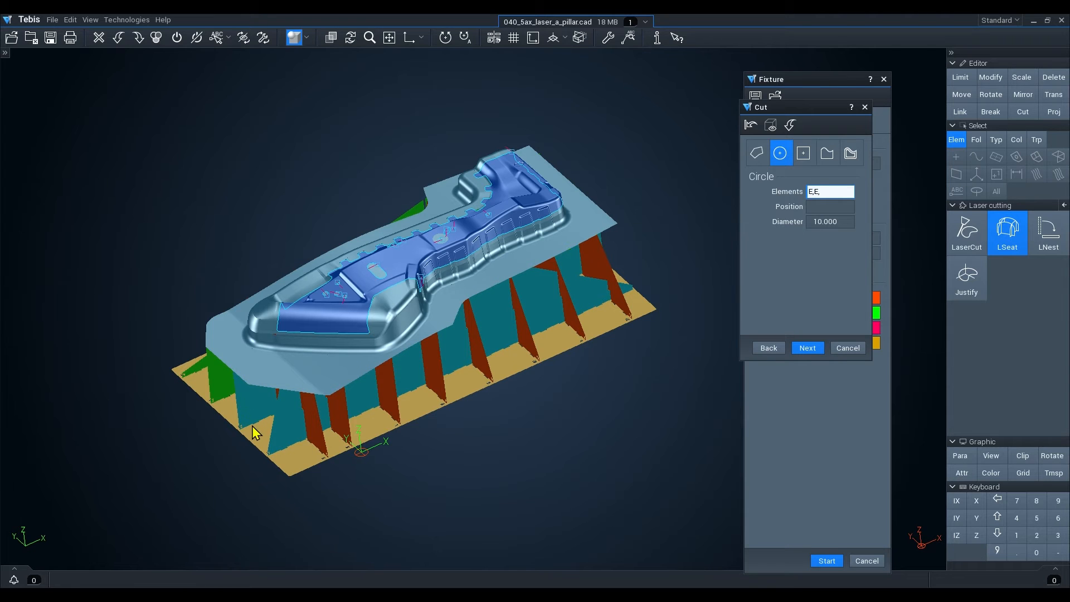
scroll(256, 432, up, 2)
click(200, 348)
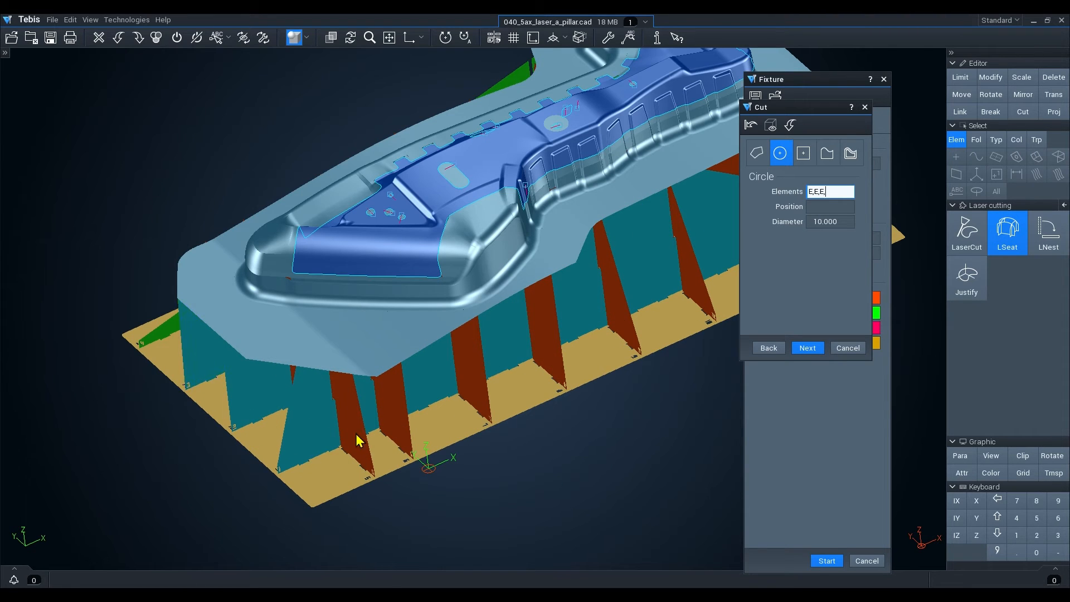
click(827, 225)
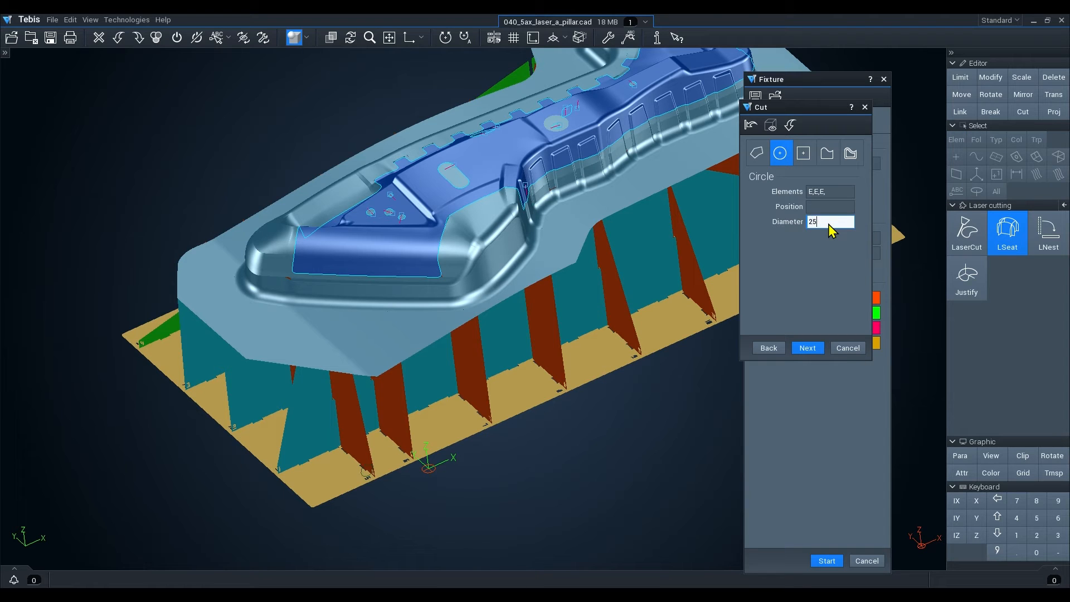
key(Return)
click(832, 207)
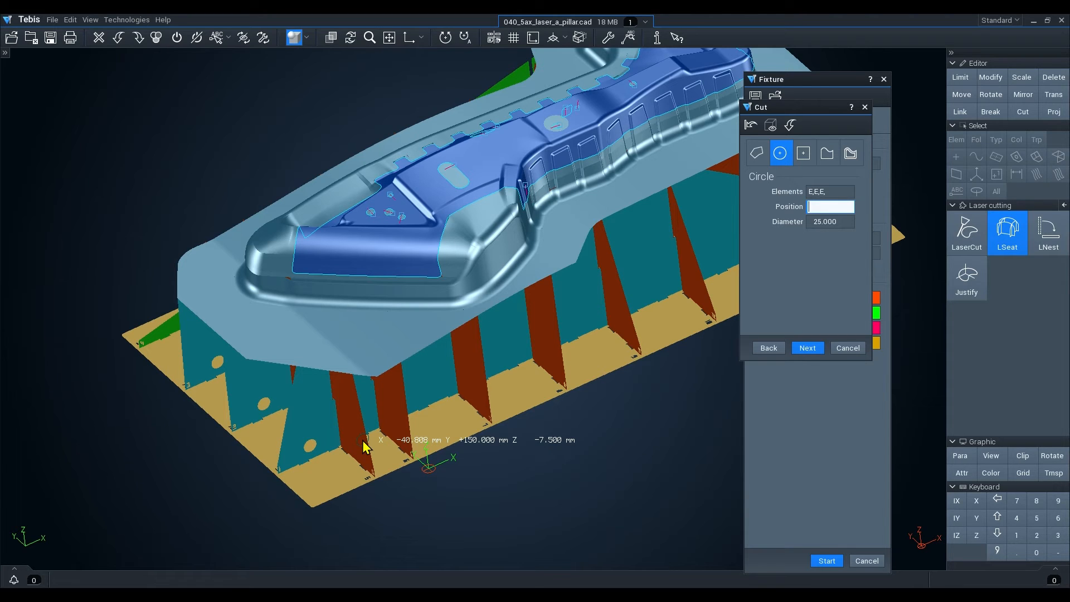
Apply an offset cut of 5 mm with 1 mm radius to all the stanchions along the fixture.
scroll(337, 384, down, 3)
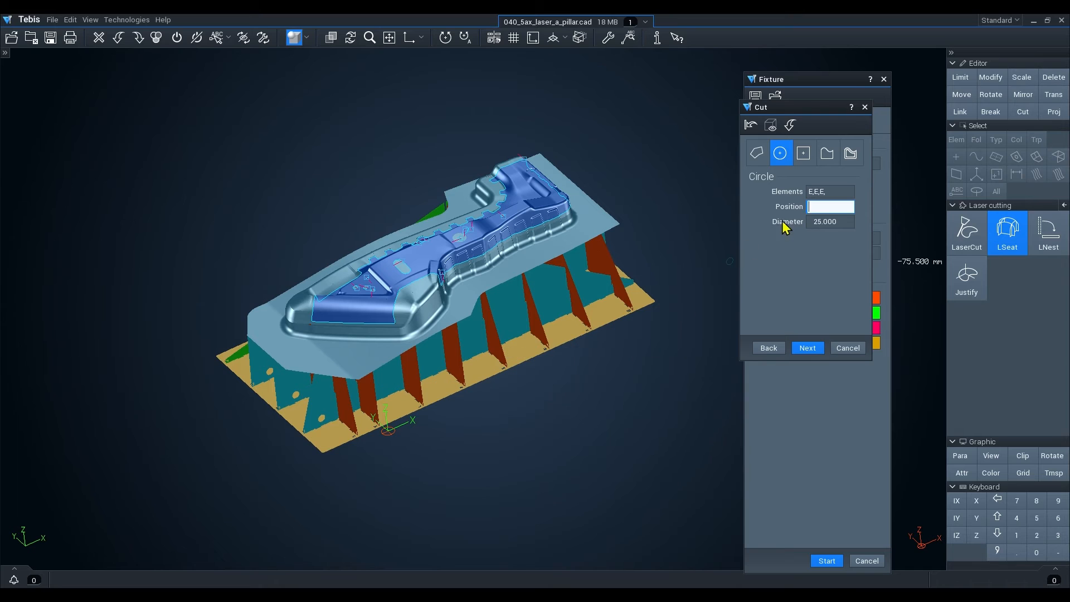
click(851, 154)
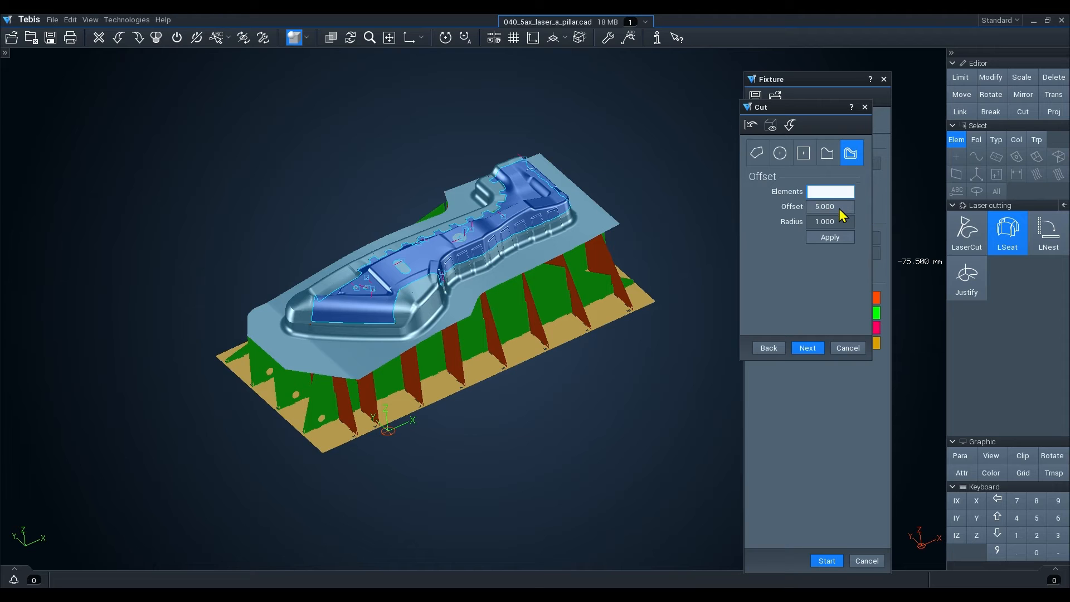
click(623, 294)
click(580, 313)
click(540, 330)
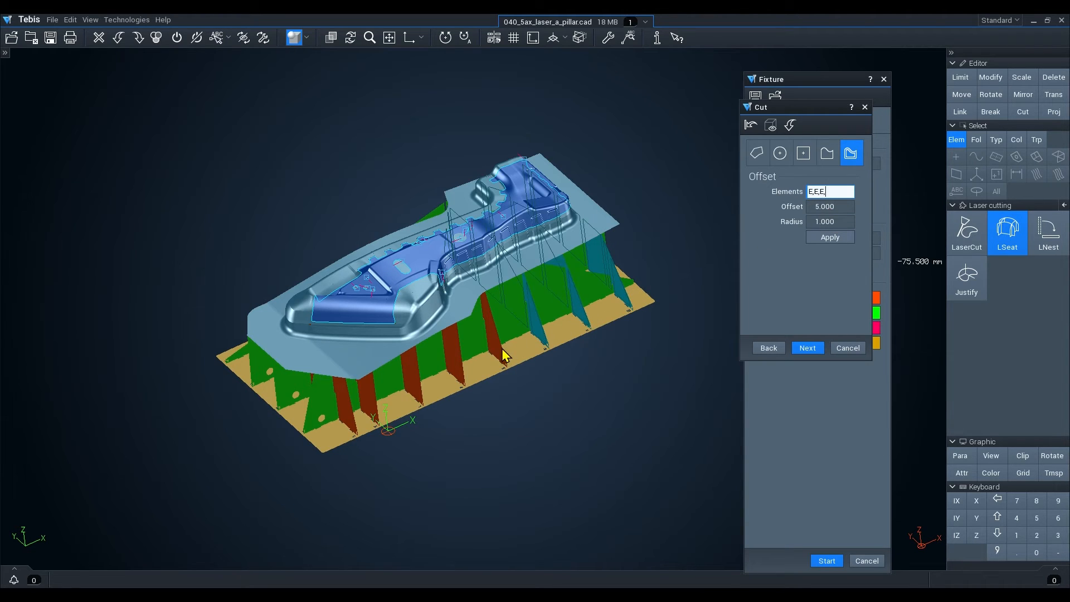
click(496, 353)
click(454, 373)
click(418, 383)
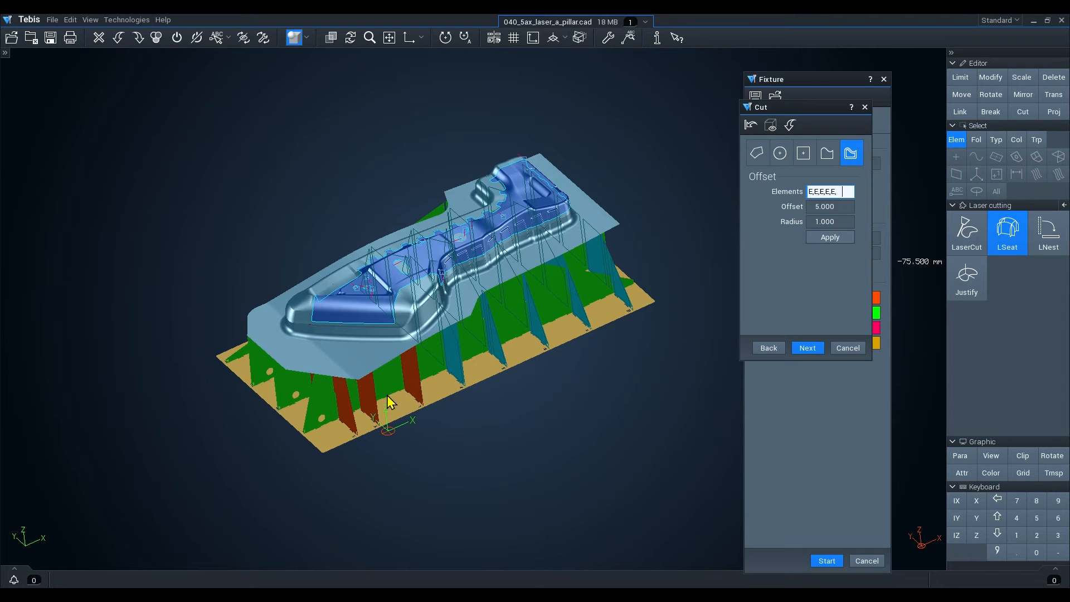
click(371, 406)
click(341, 423)
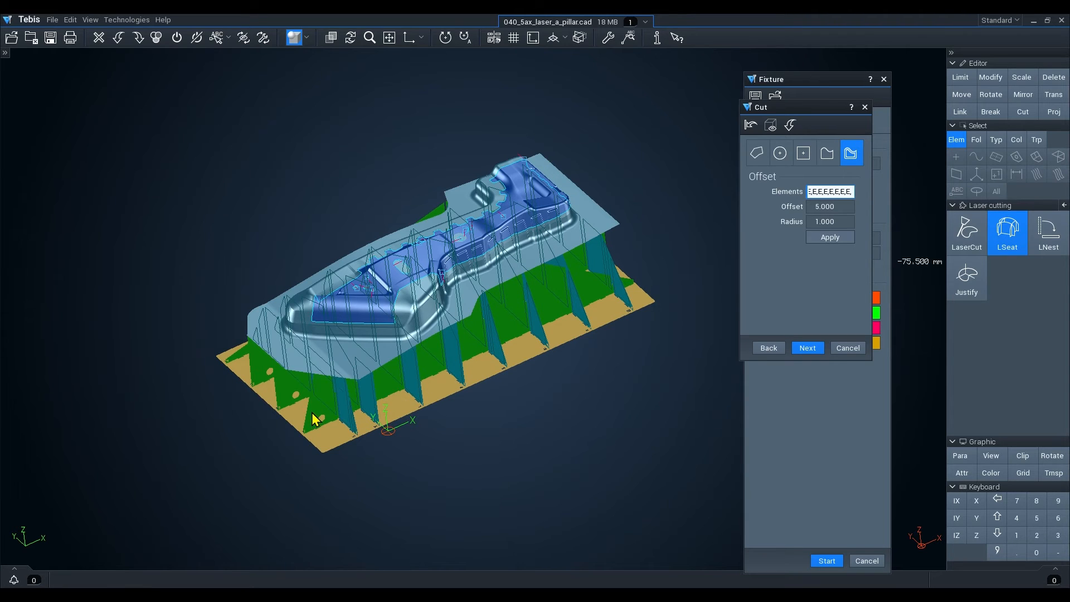
click(316, 419)
click(262, 384)
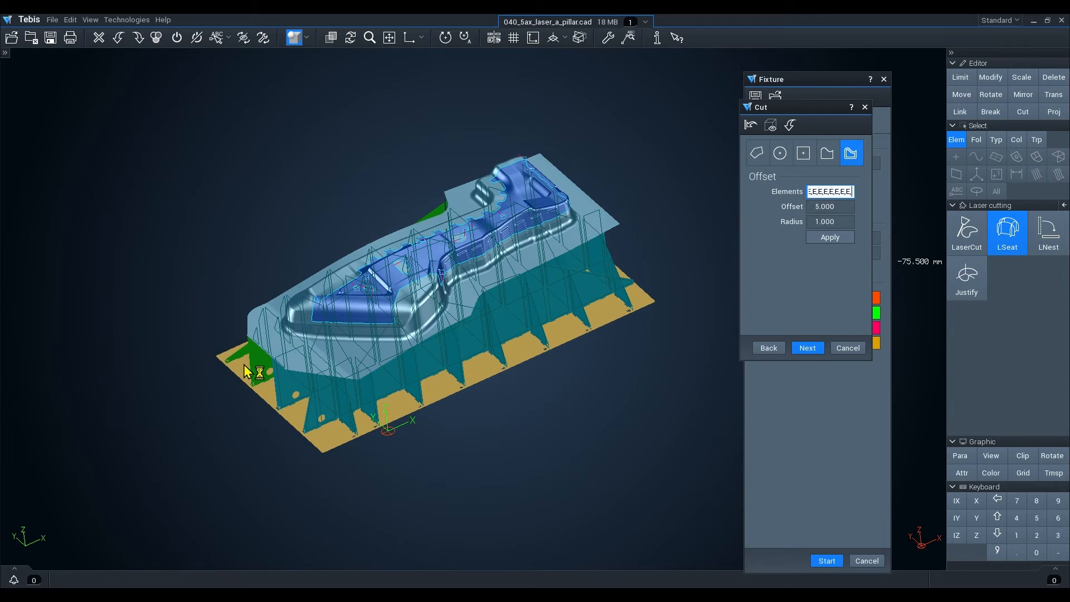
click(243, 357)
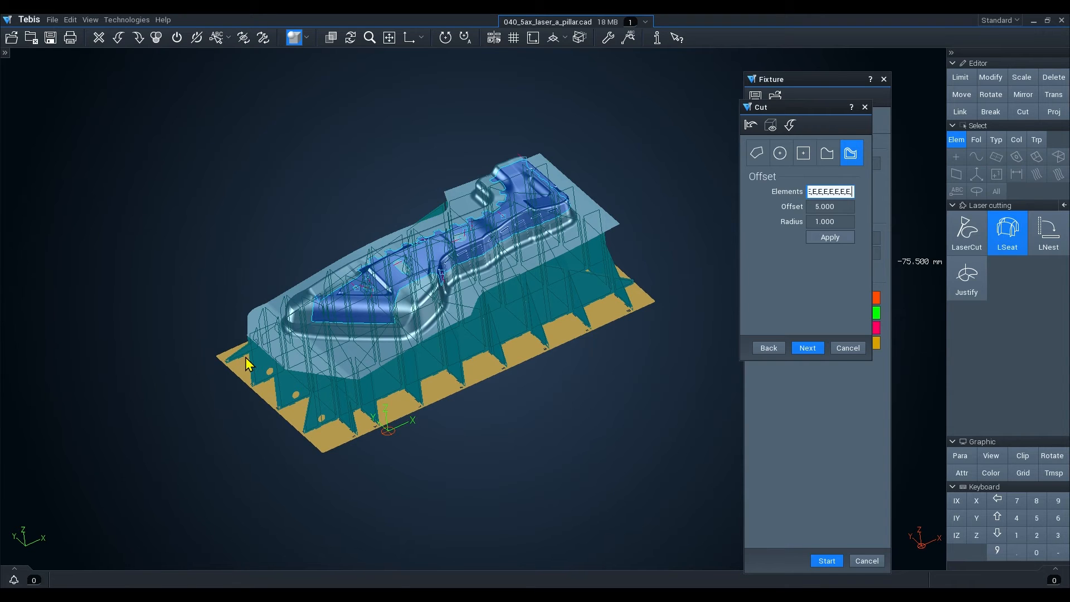
click(834, 240)
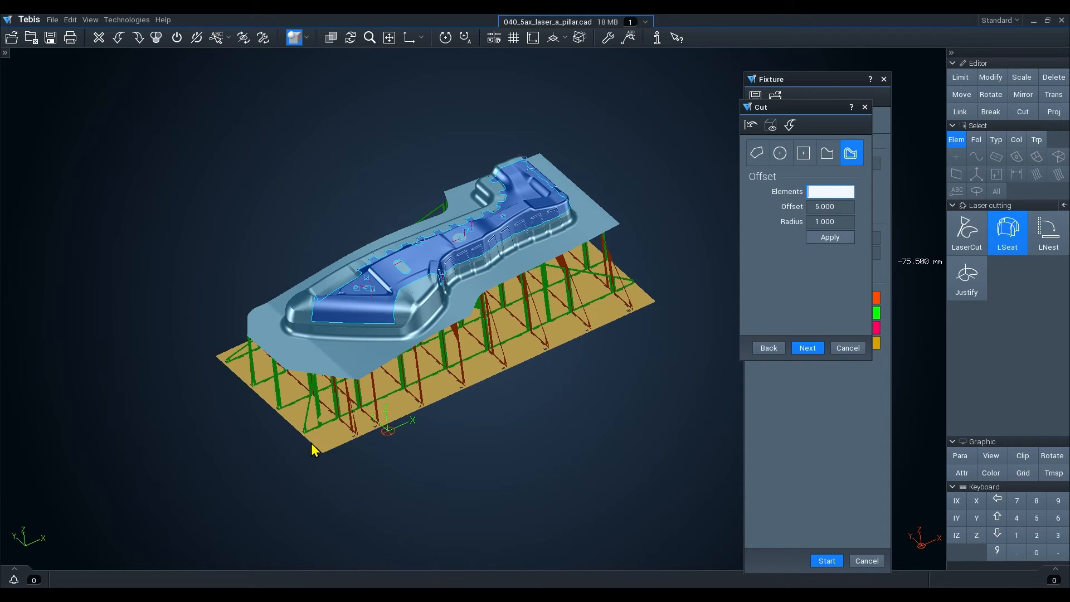
Proceed to the arrange stage of the fixture parts.
middle_drag(322, 452, 397, 423)
scroll(370, 400, up, 3)
scroll(396, 423, down, 3)
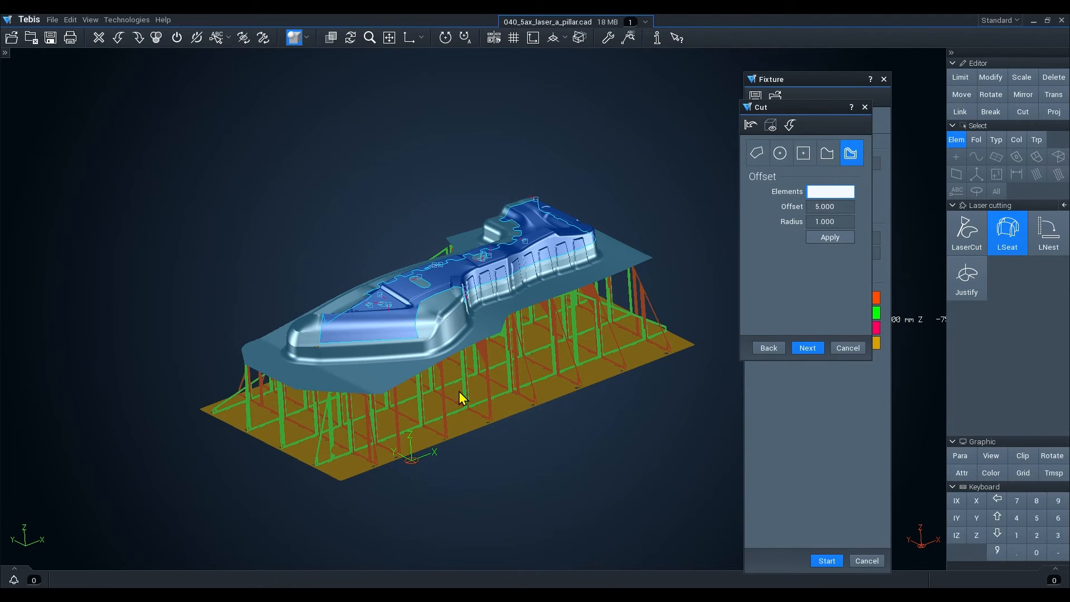
middle_drag(460, 391, 424, 387)
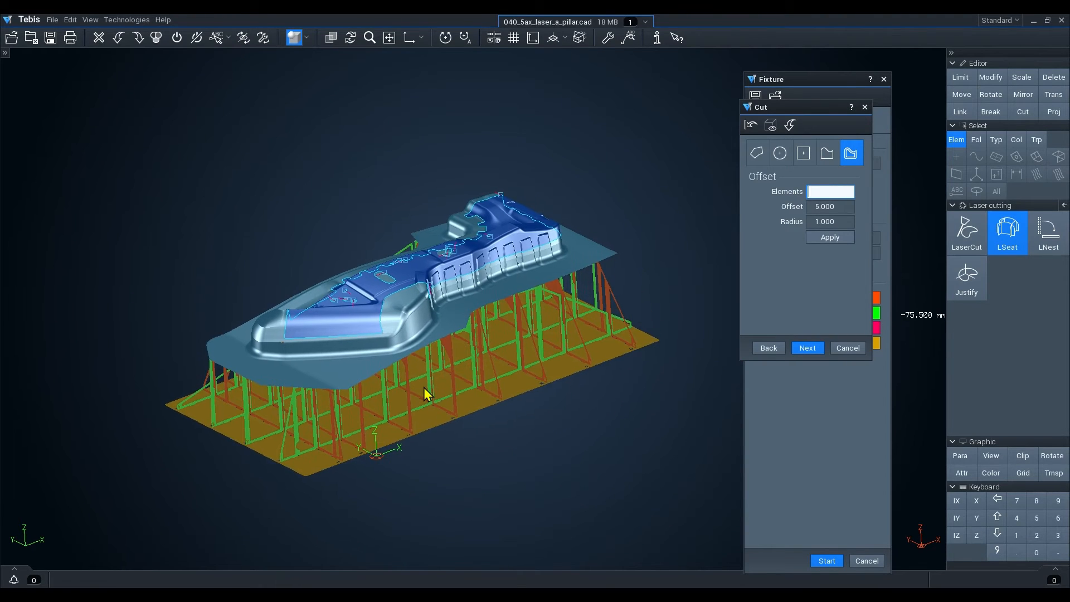
click(808, 348)
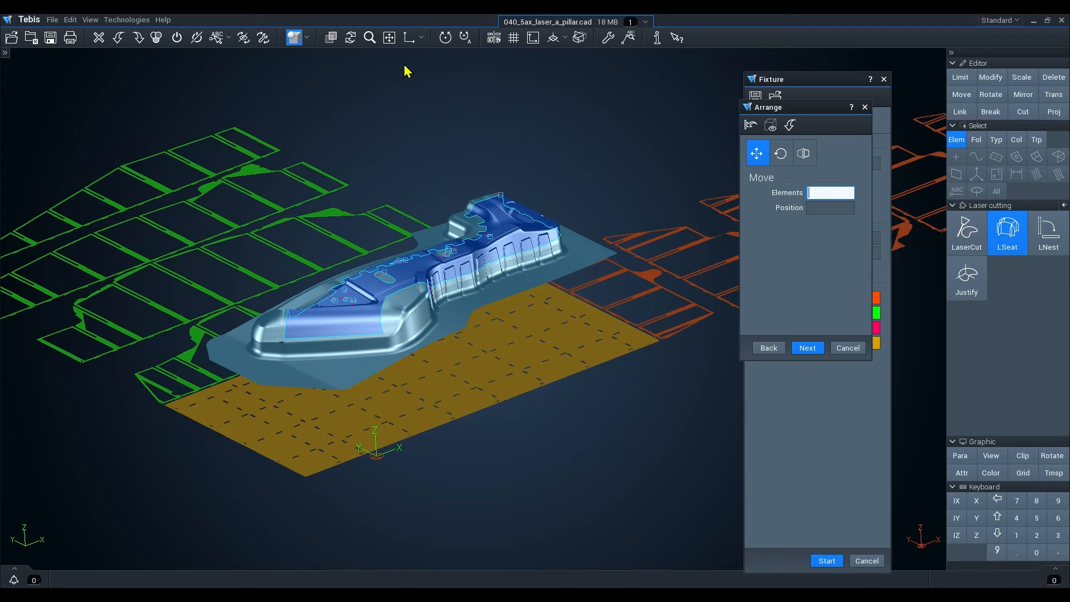
In top view, move two stanchion parts from the row into the free area above the rib layout.
click(390, 39)
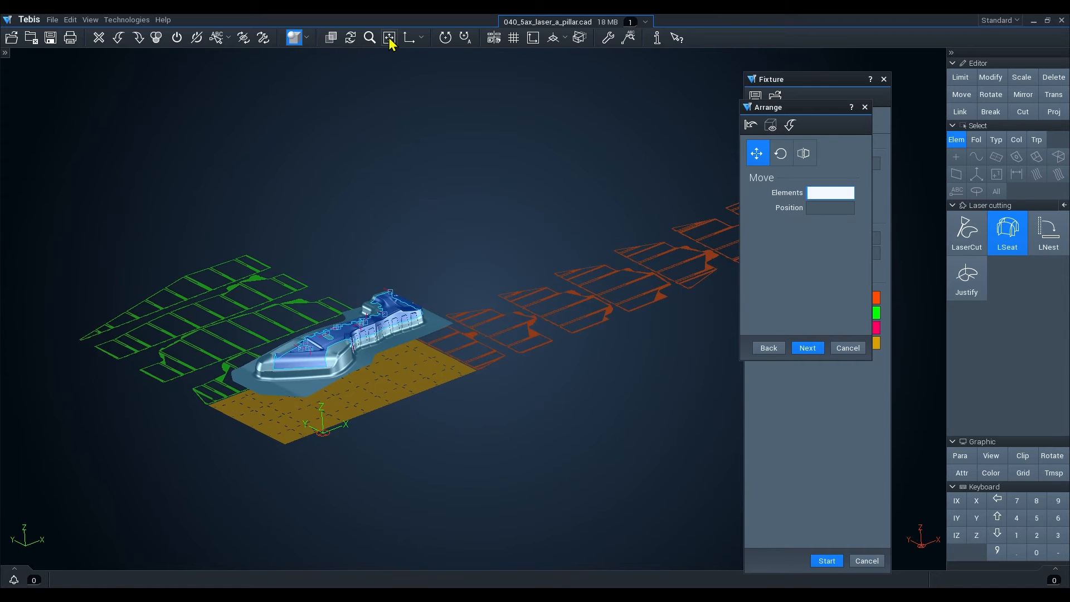
click(409, 40)
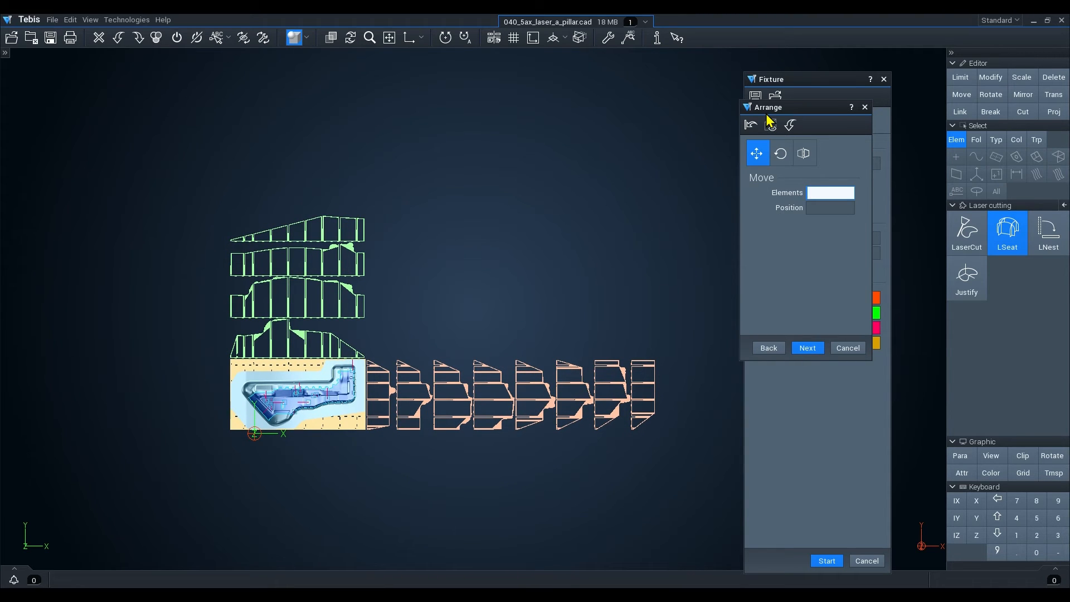
click(780, 157)
click(805, 158)
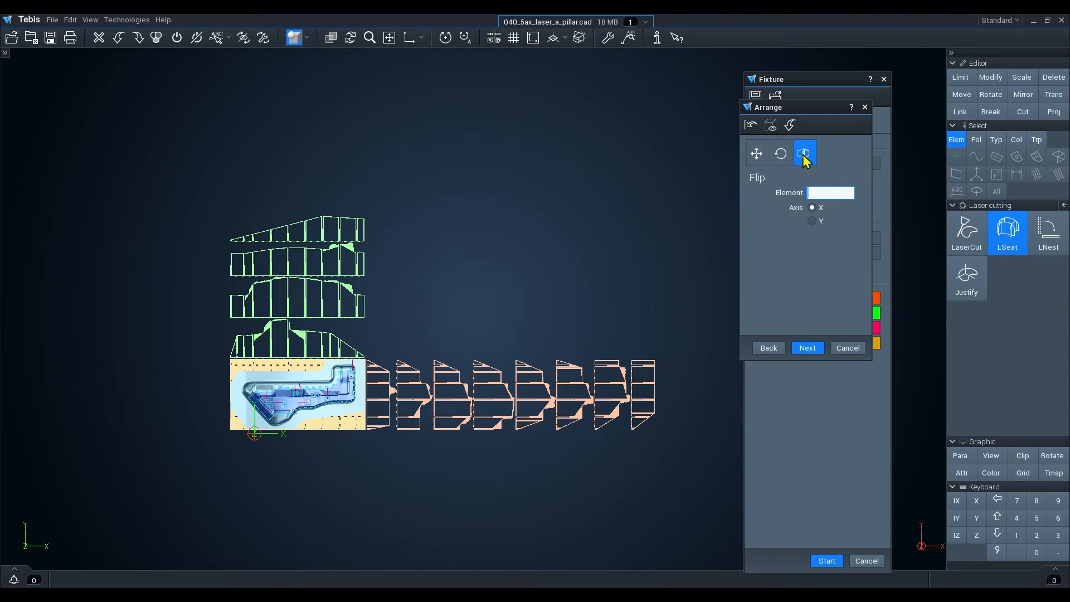
click(757, 158)
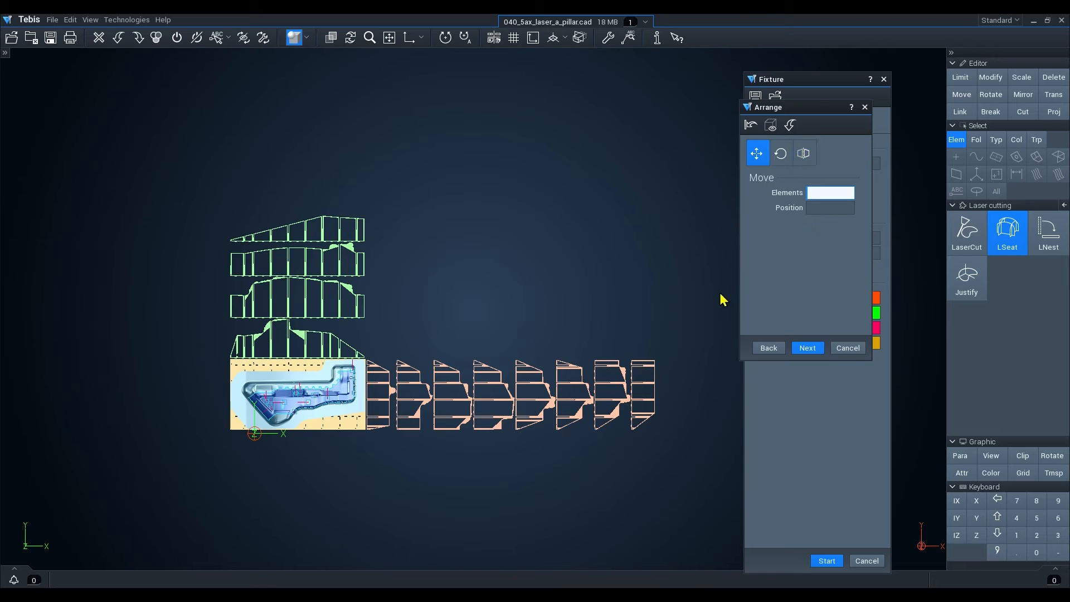
click(617, 411)
key(Return)
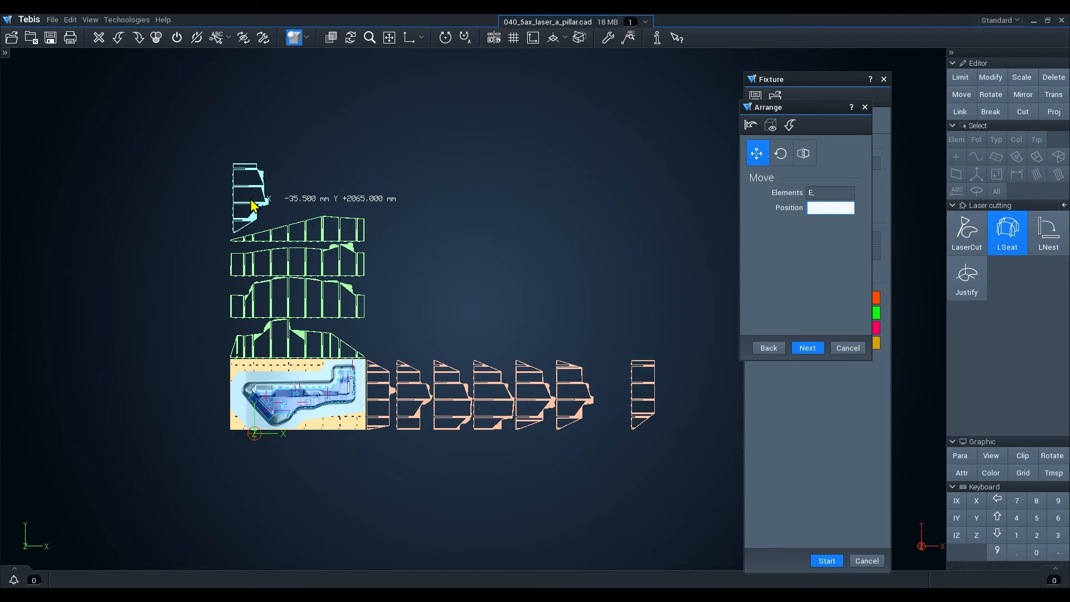
click(252, 202)
click(581, 417)
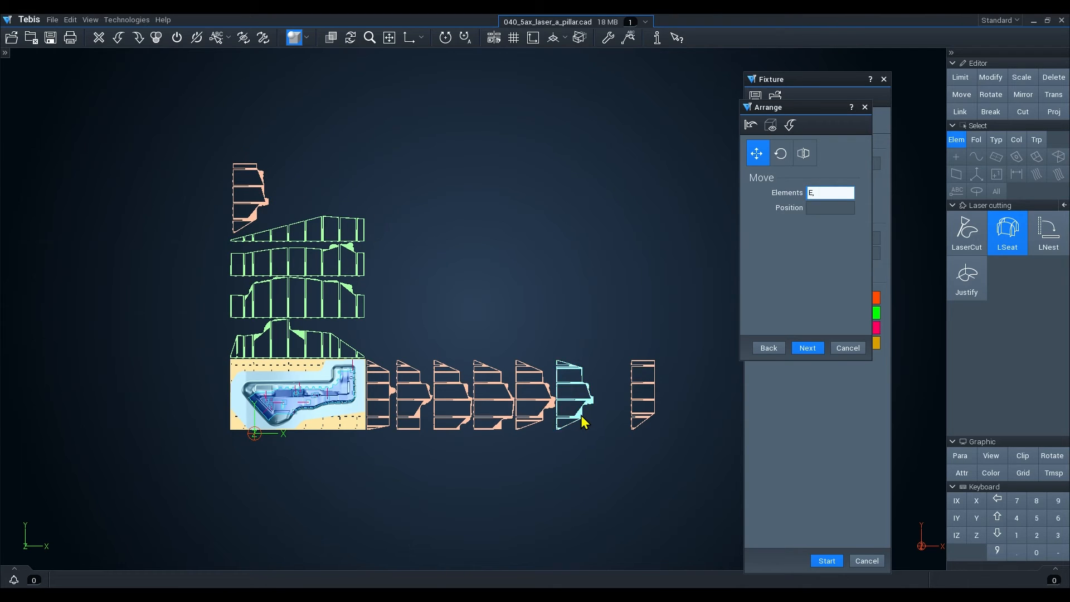
key(Return)
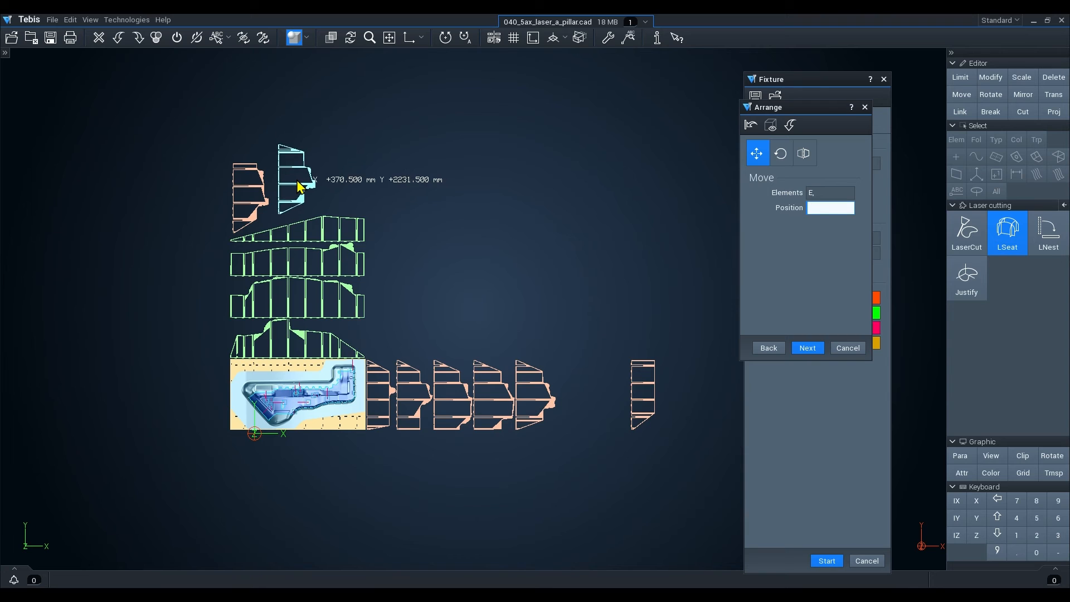
click(298, 184)
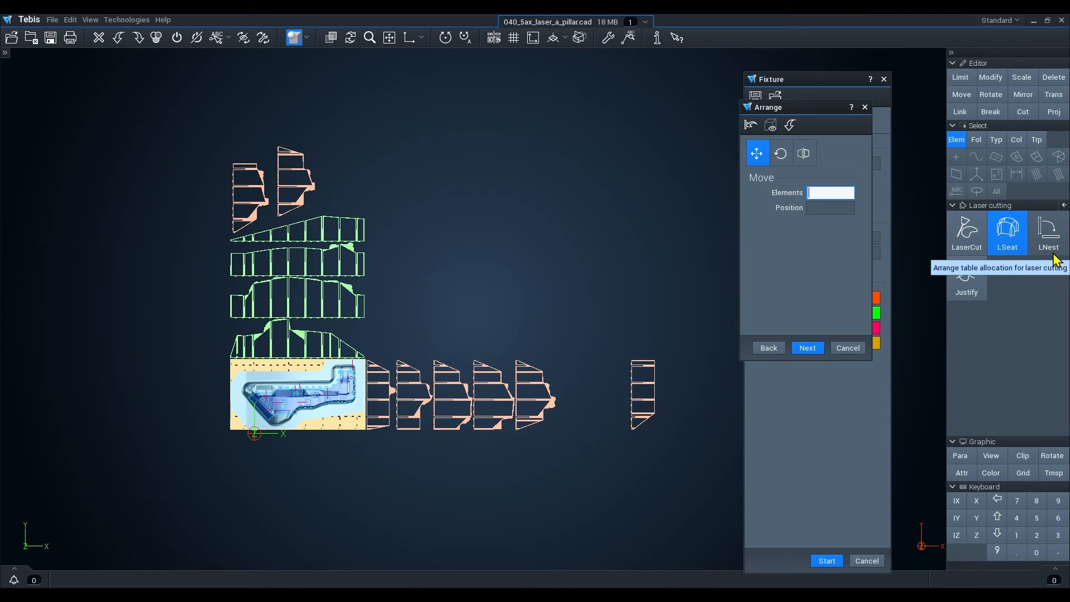
Rotate the separate stanchion part at the end of the row by 90 degrees.
click(782, 157)
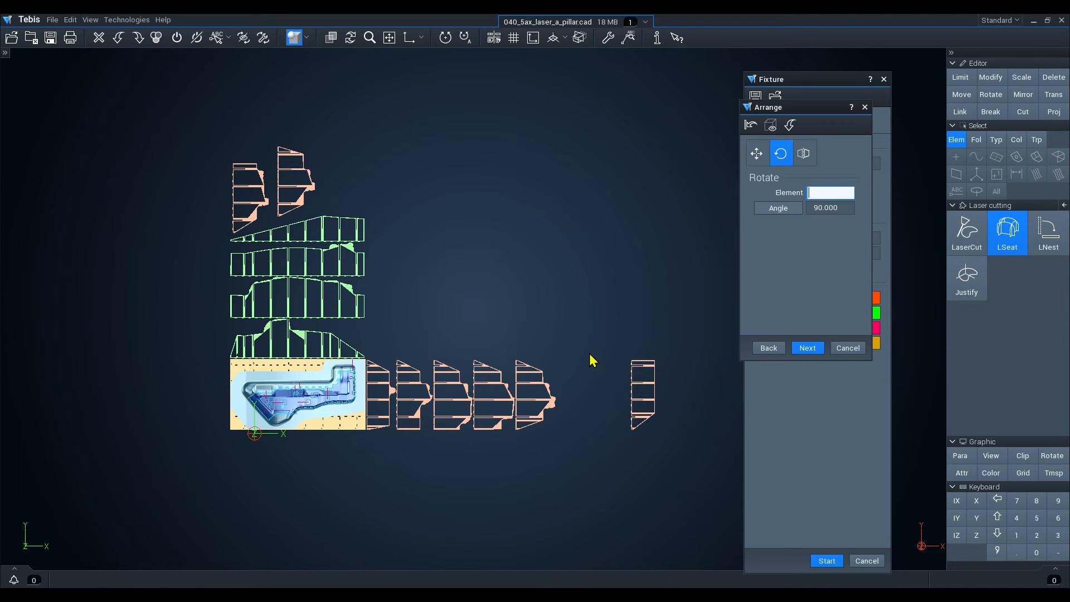
scroll(641, 427, up, 2)
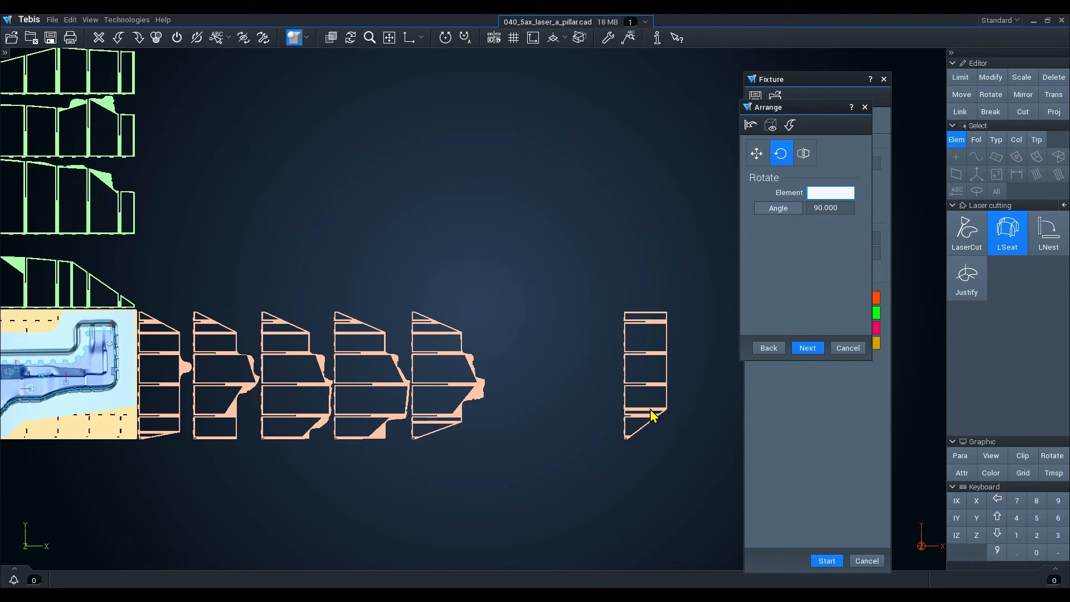
click(638, 418)
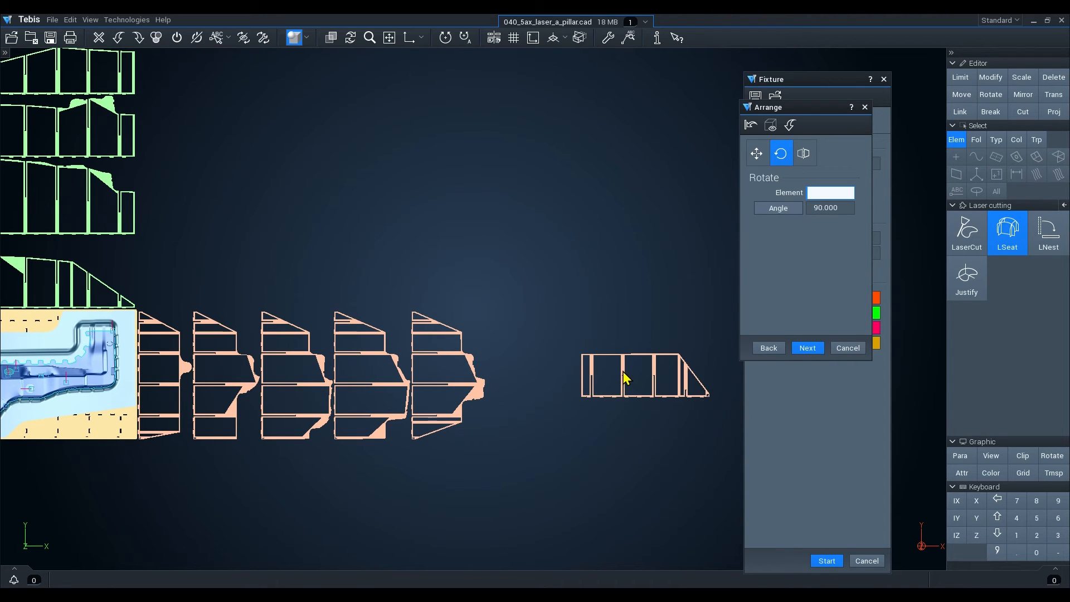
Rotate the separate stanchion part by 90 degrees again, then set the angle to 180 degrees and rotate it once more.
click(623, 372)
click(627, 367)
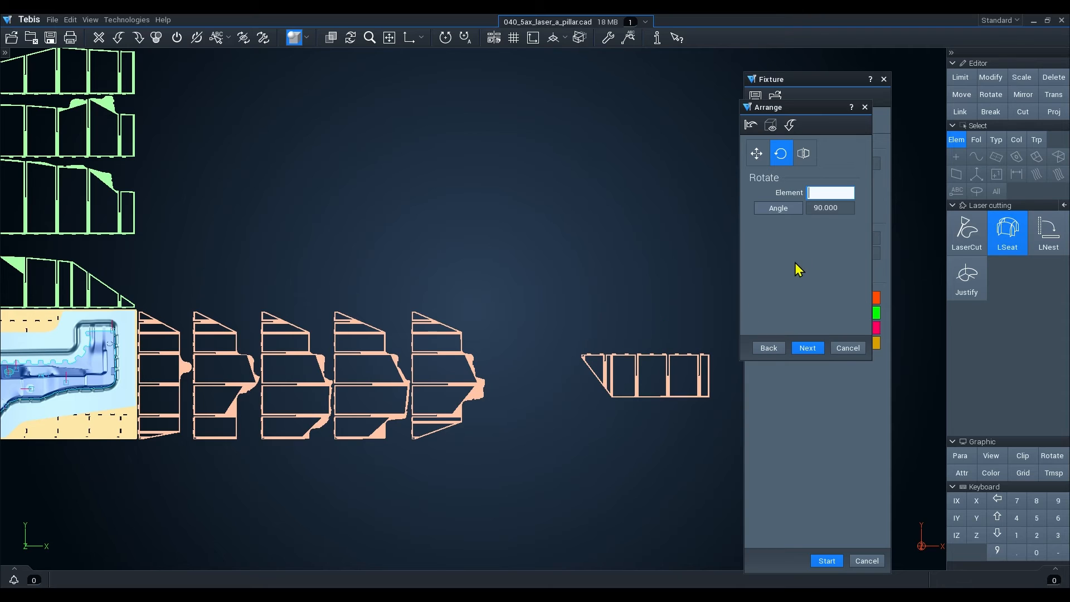
click(824, 208)
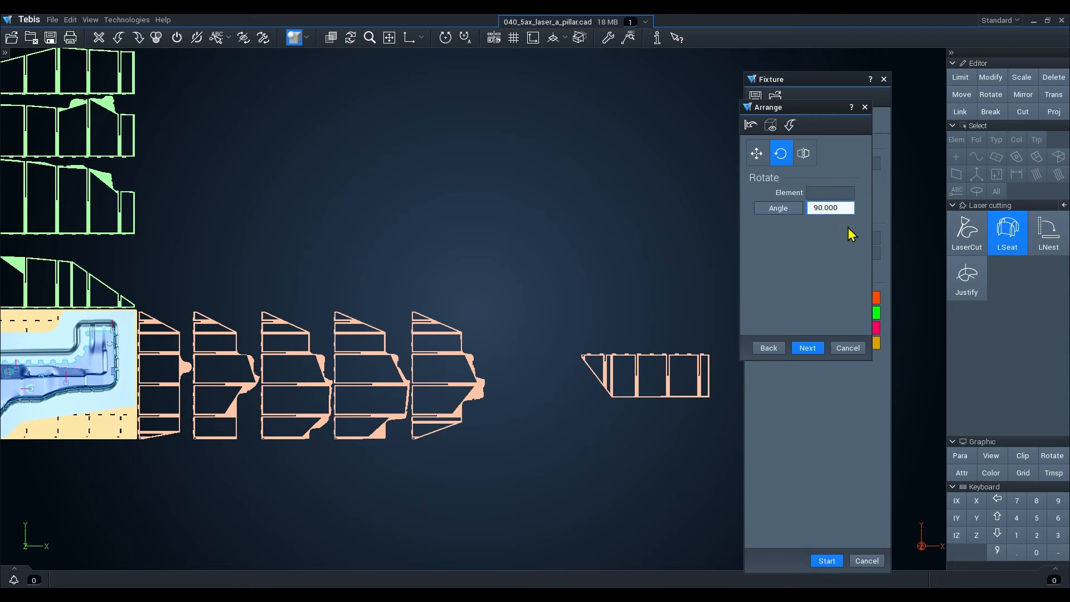
key(Return)
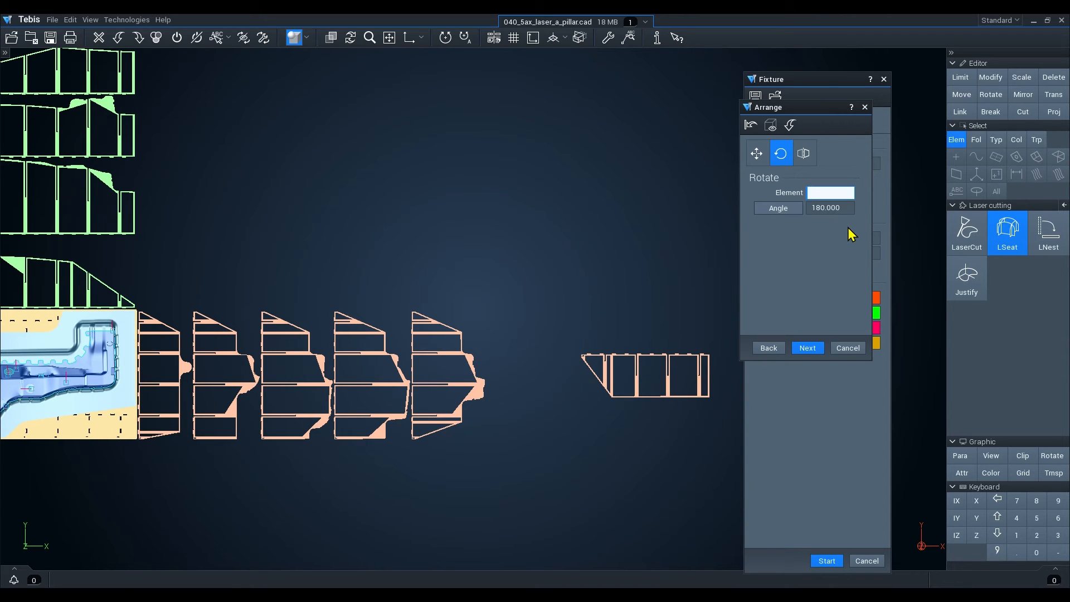
click(639, 381)
click(639, 383)
click(640, 384)
Flip the separate stanchion part, first about the X axis and then repeatedly about the Y axis.
click(804, 155)
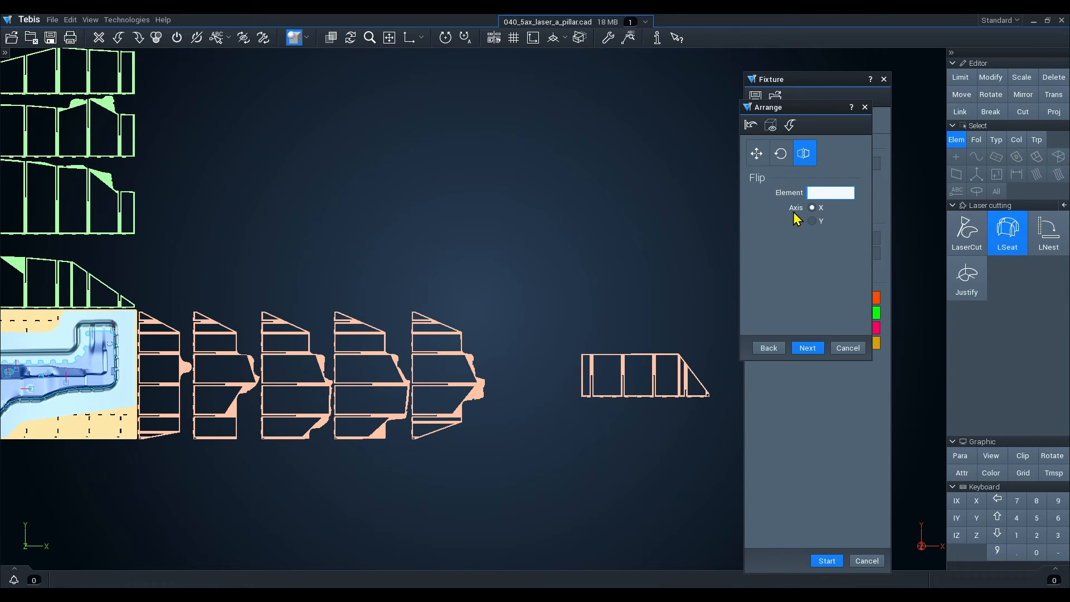
click(625, 375)
click(624, 381)
click(814, 221)
click(627, 374)
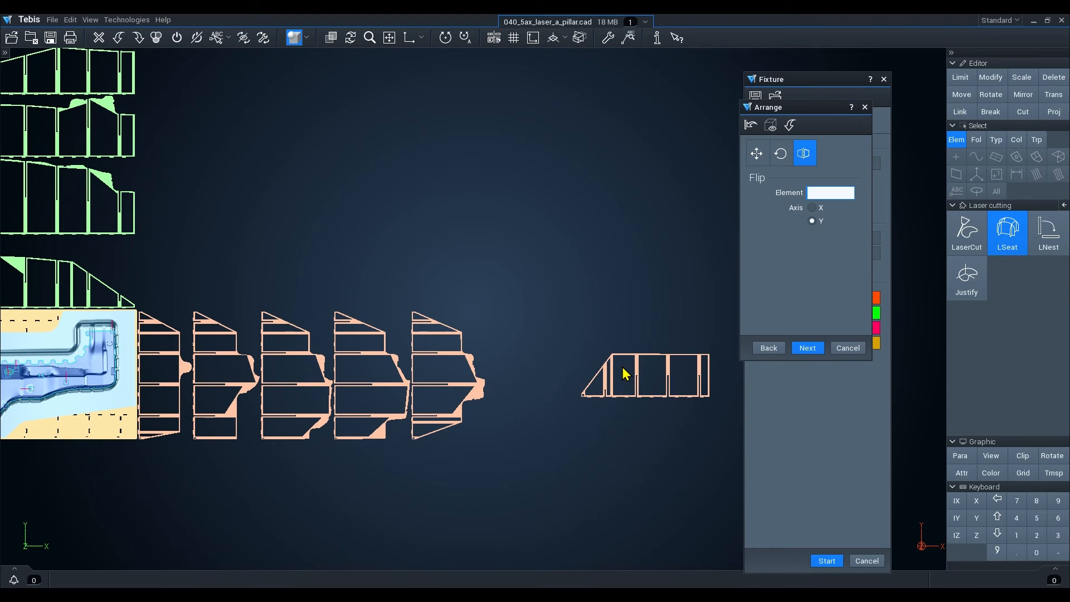
click(639, 375)
click(626, 376)
click(613, 375)
scroll(636, 397, down, 2)
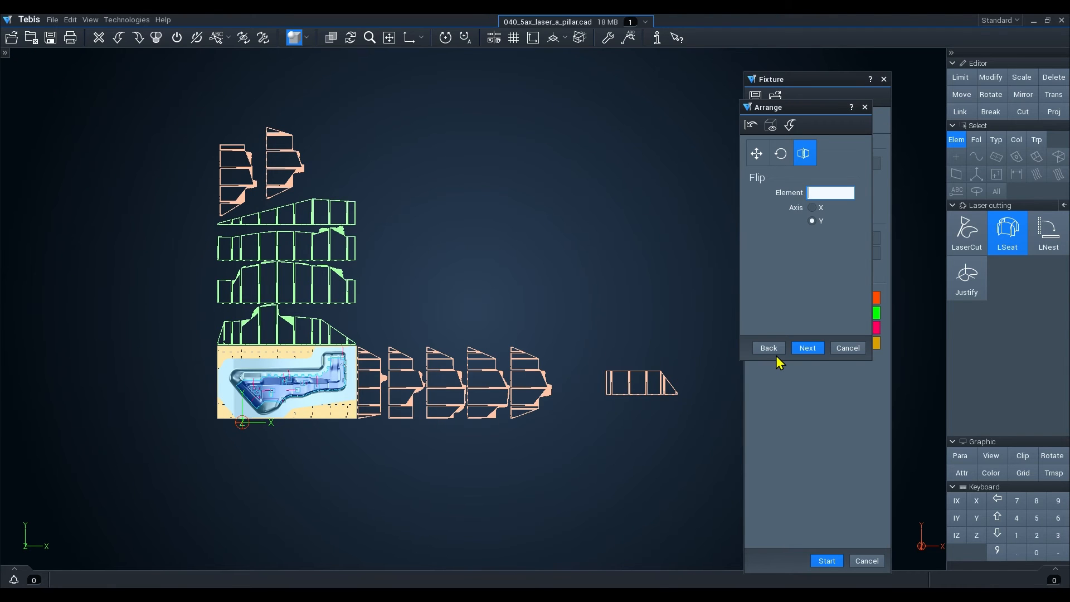
Proceed to the save stage and set the assembly contours folder to LSeat/Assembly/Contours.
click(808, 348)
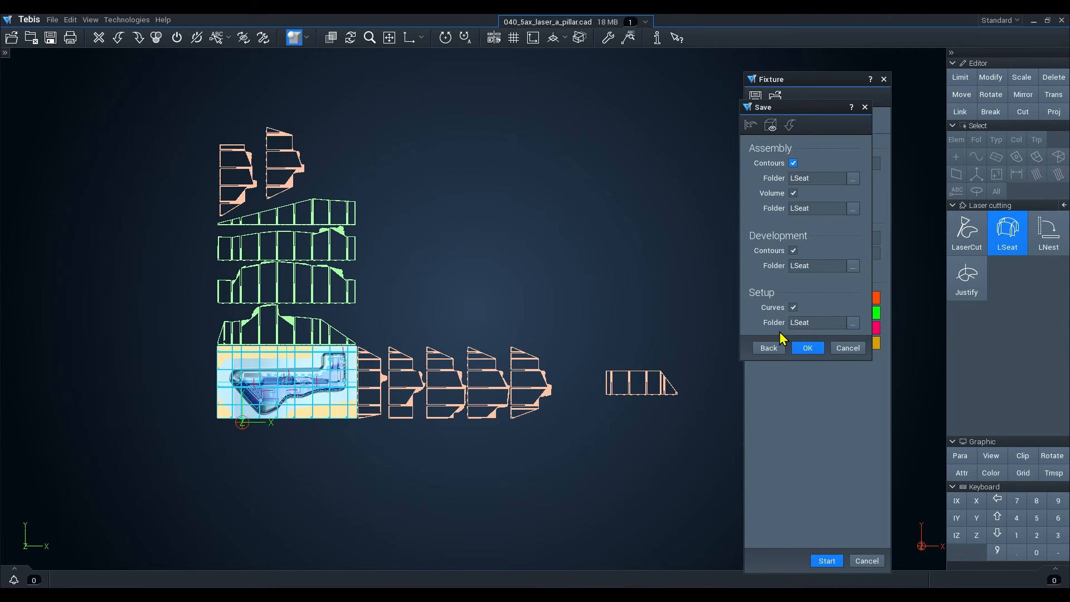
click(5, 52)
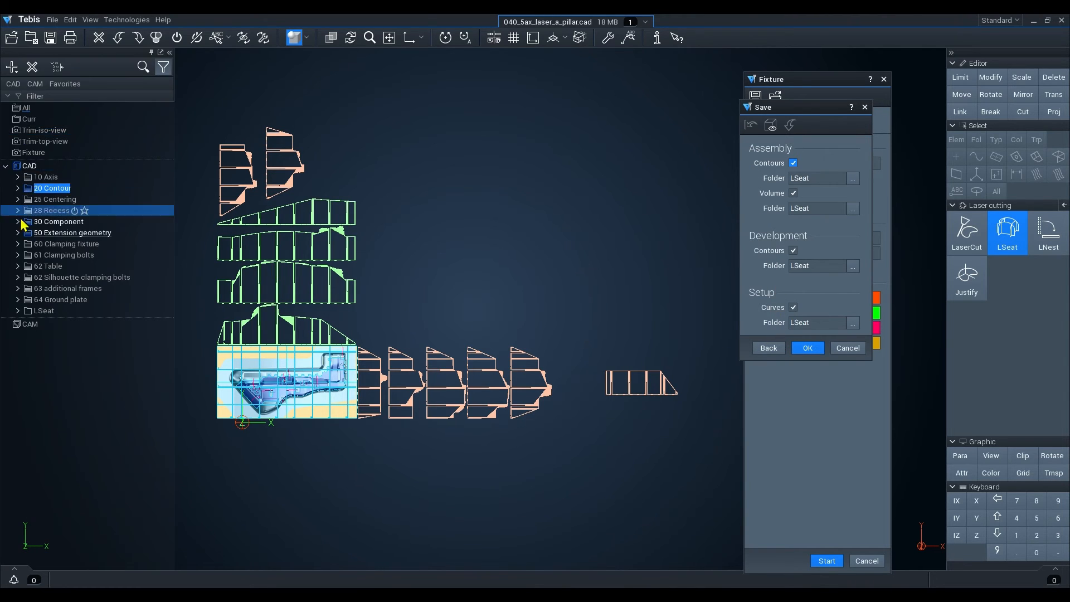
click(18, 311)
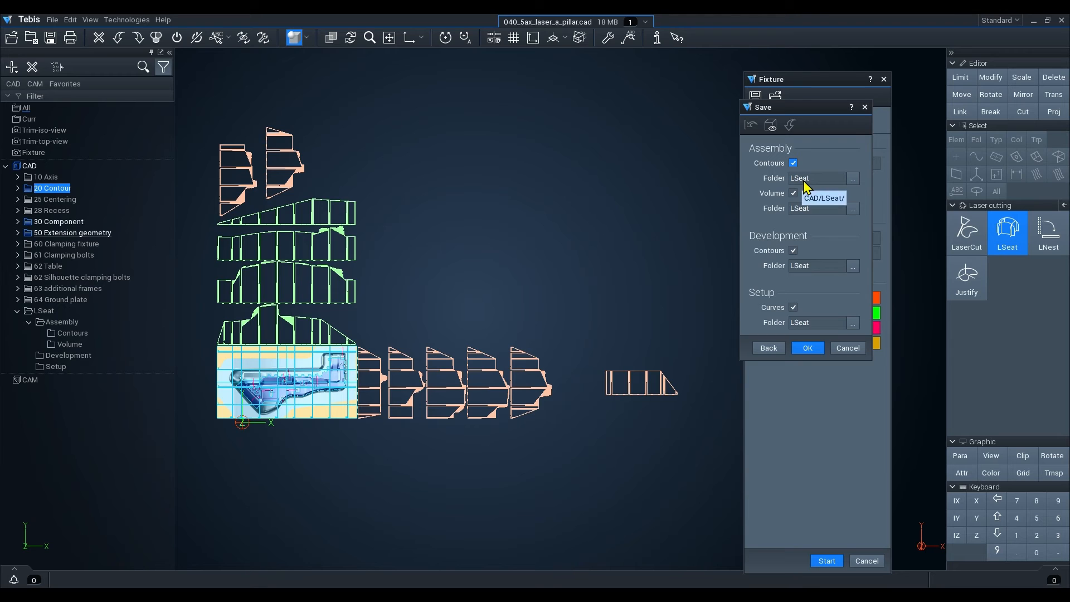
click(854, 180)
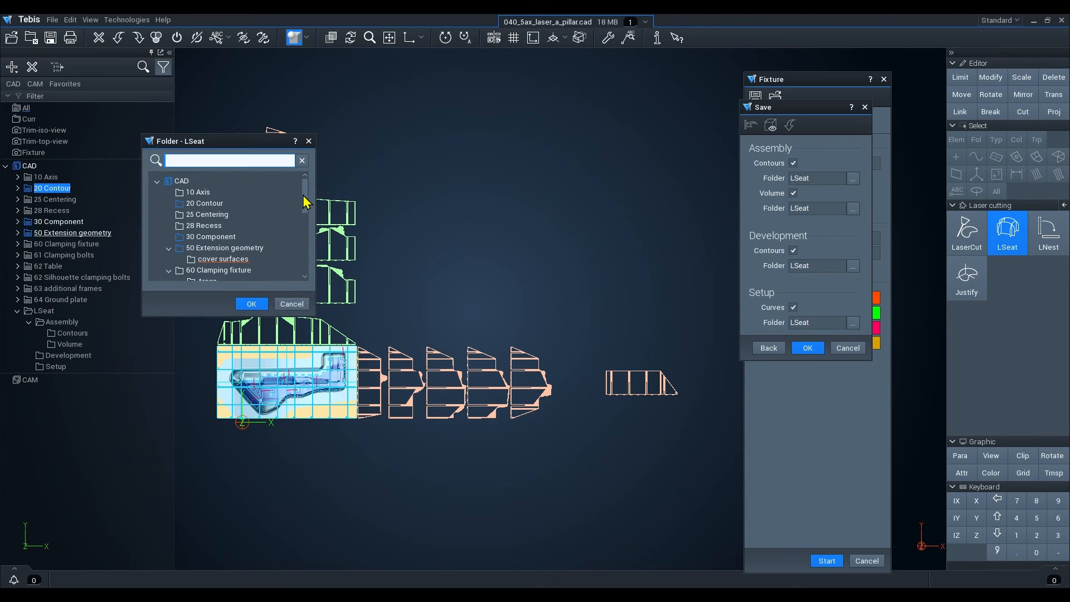
drag(303, 195, 292, 268)
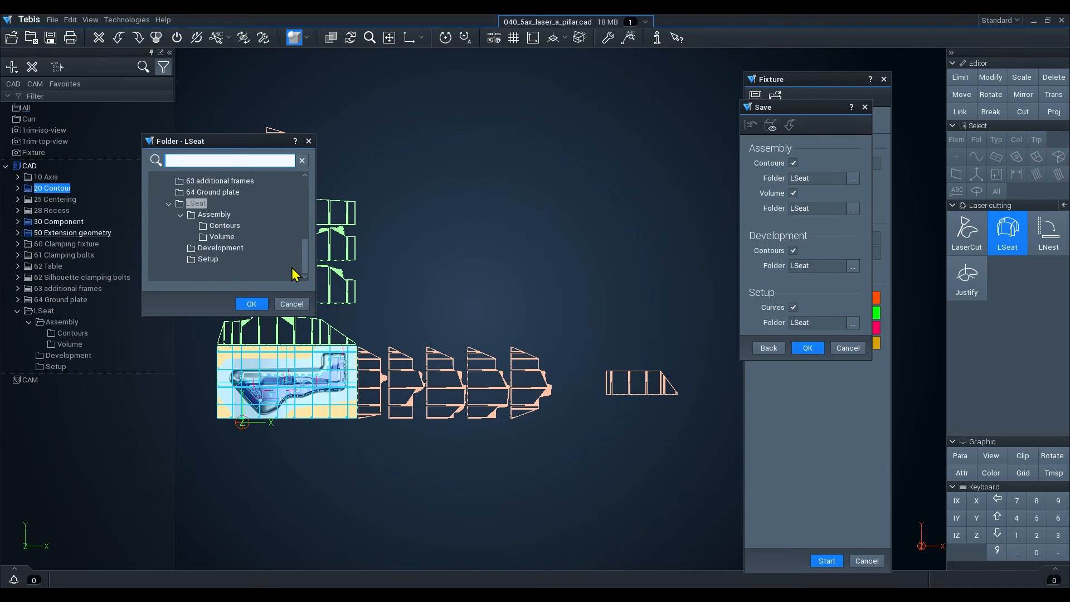
click(214, 215)
click(251, 304)
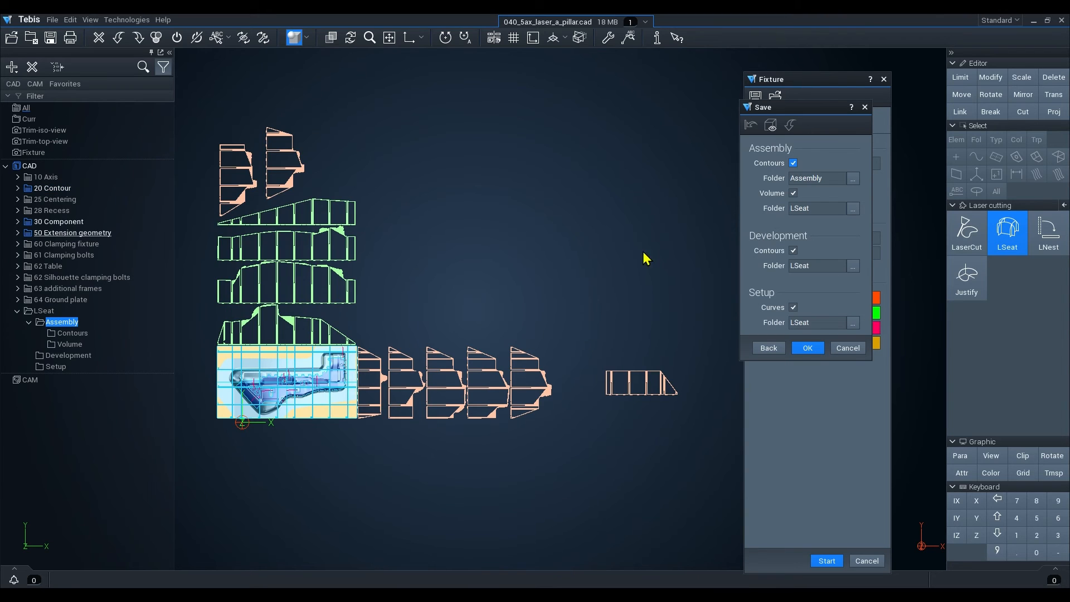
click(853, 179)
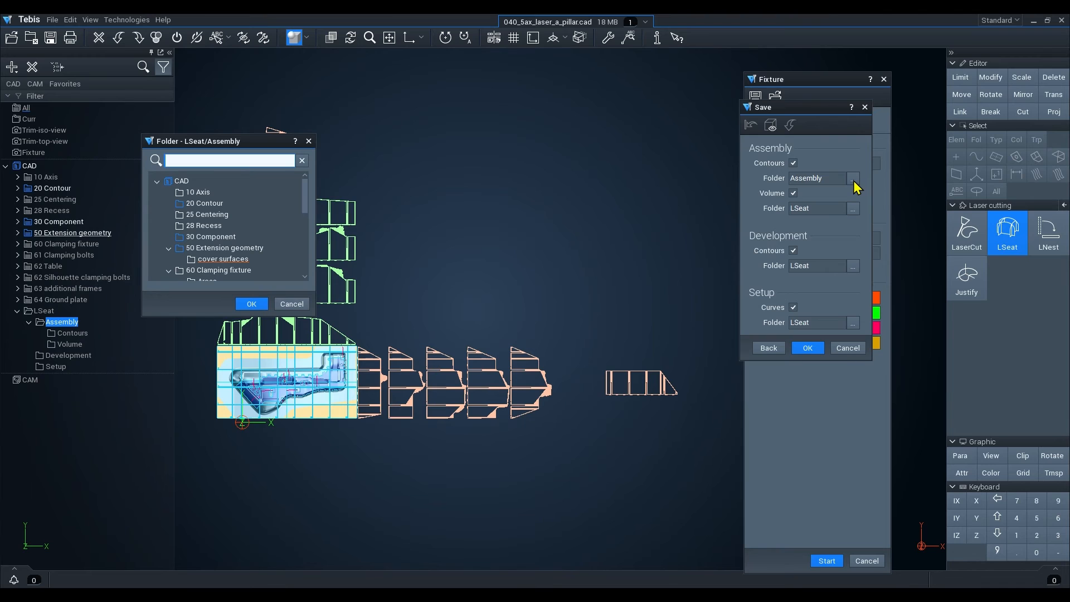
scroll(306, 201, down, 5)
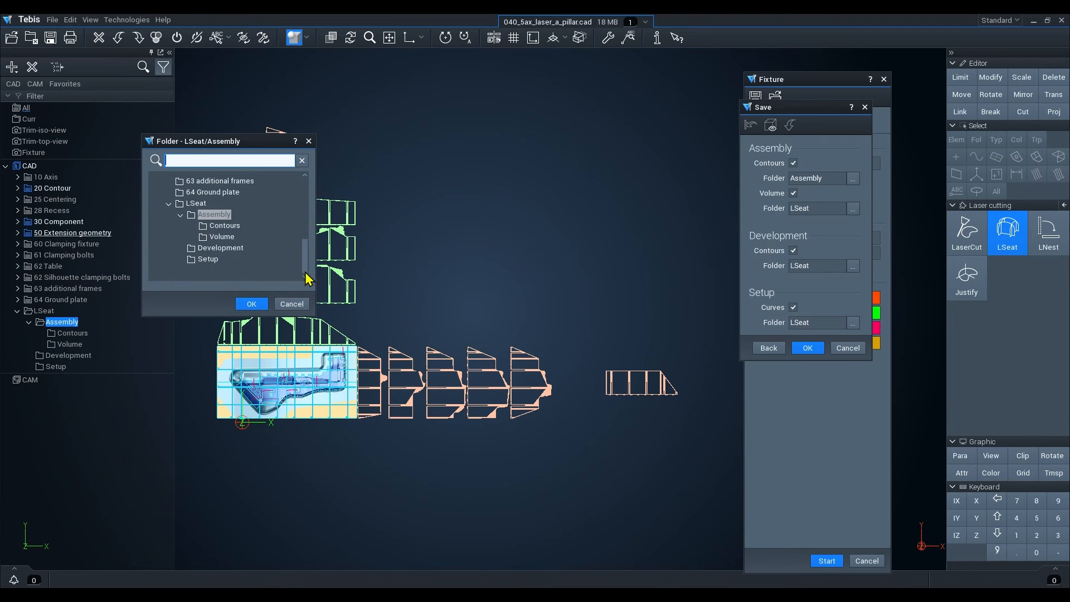
click(226, 226)
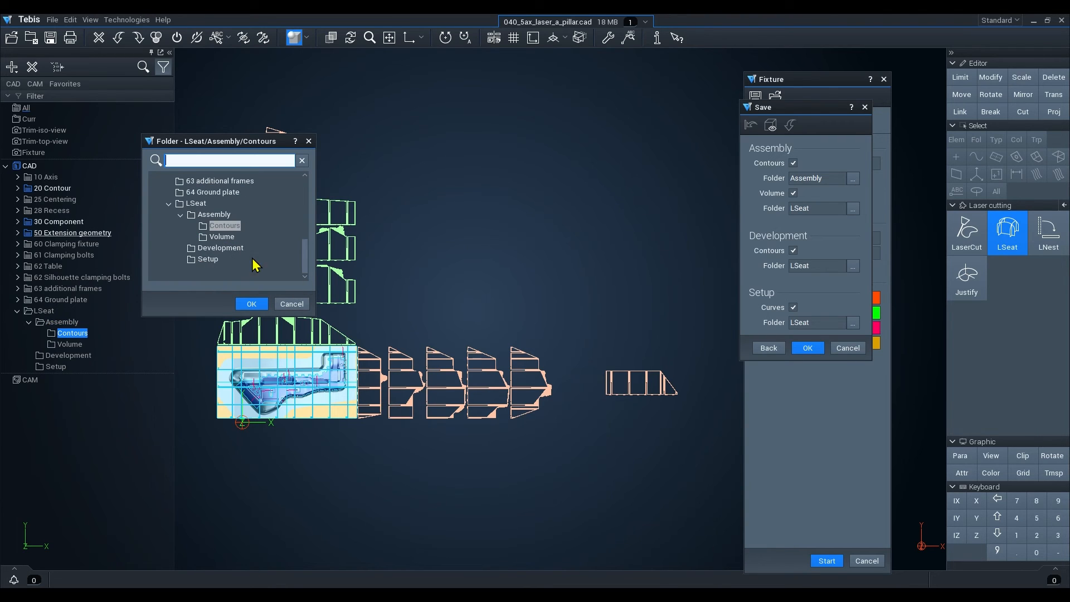
click(251, 304)
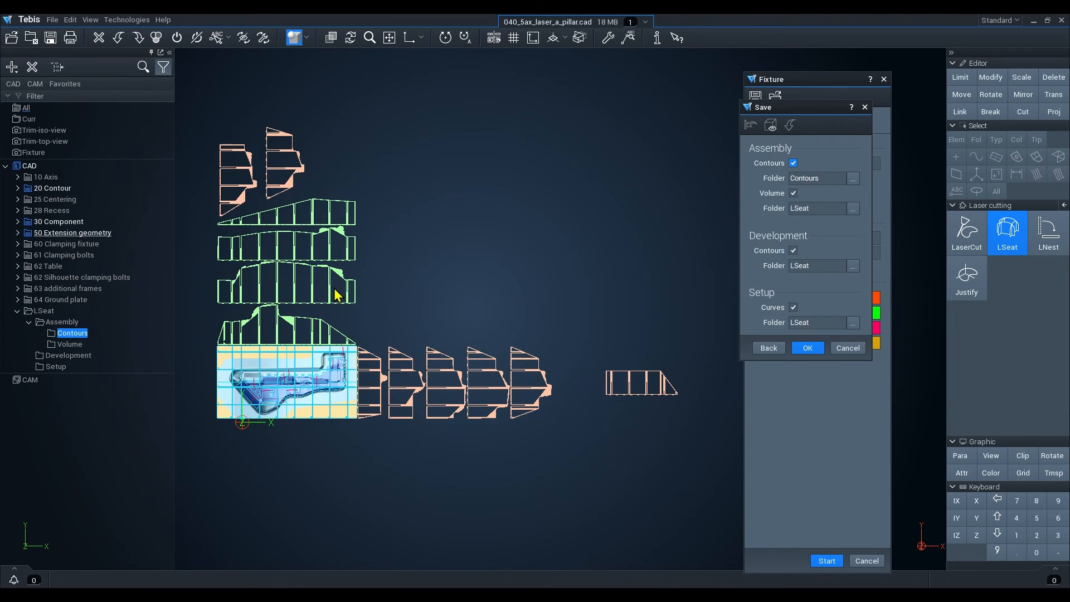
Set the assembly volume folder to LSeat/Assembly/Volume.
click(854, 210)
drag(308, 196, 306, 273)
click(222, 237)
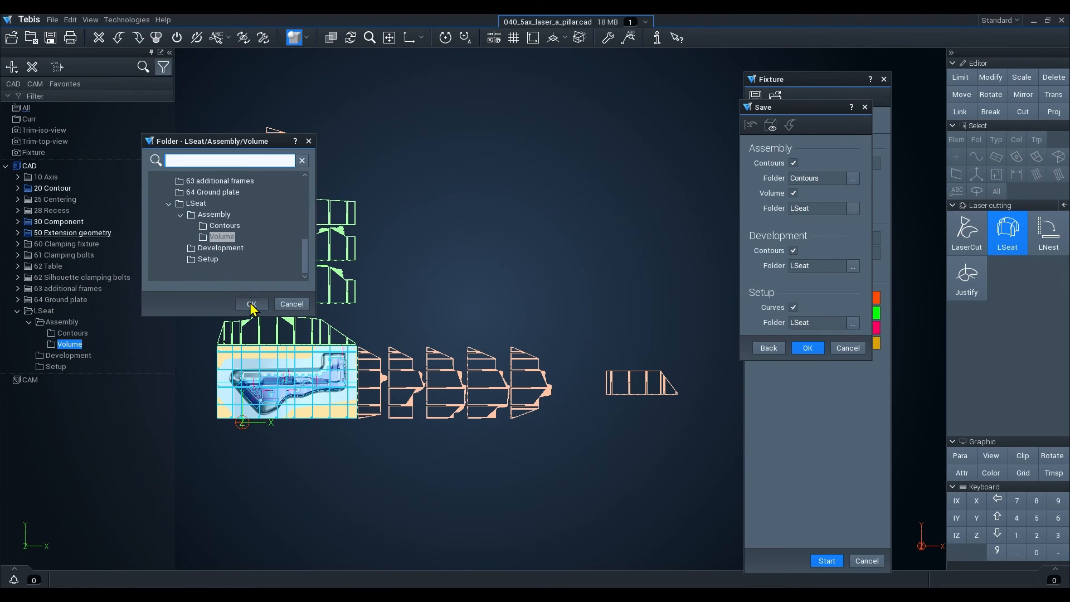
click(252, 304)
Set the development contours folder to LSeat/Development.
click(853, 267)
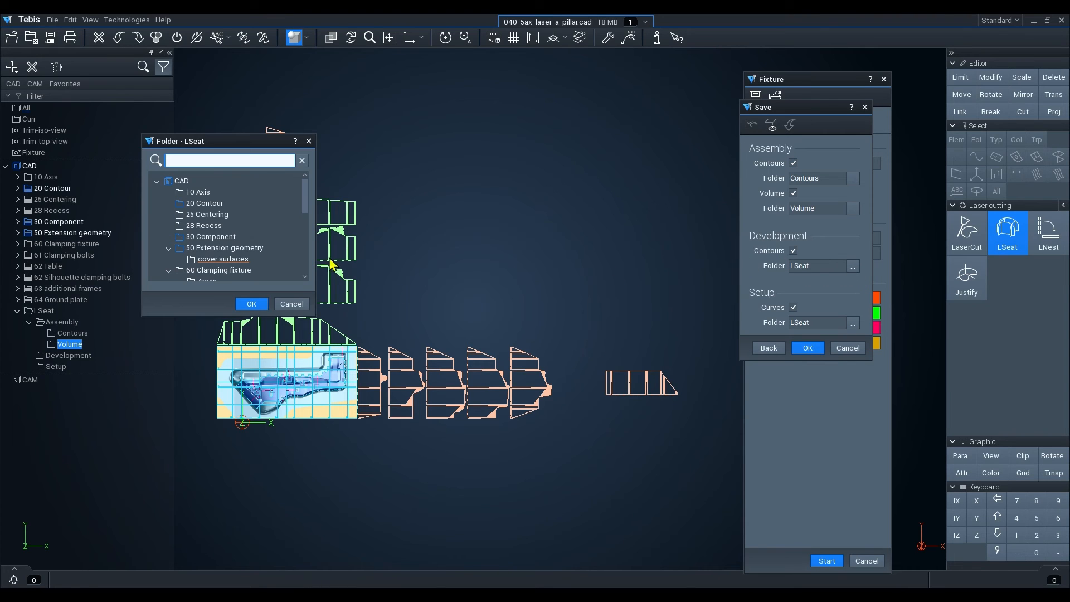
drag(307, 199, 311, 266)
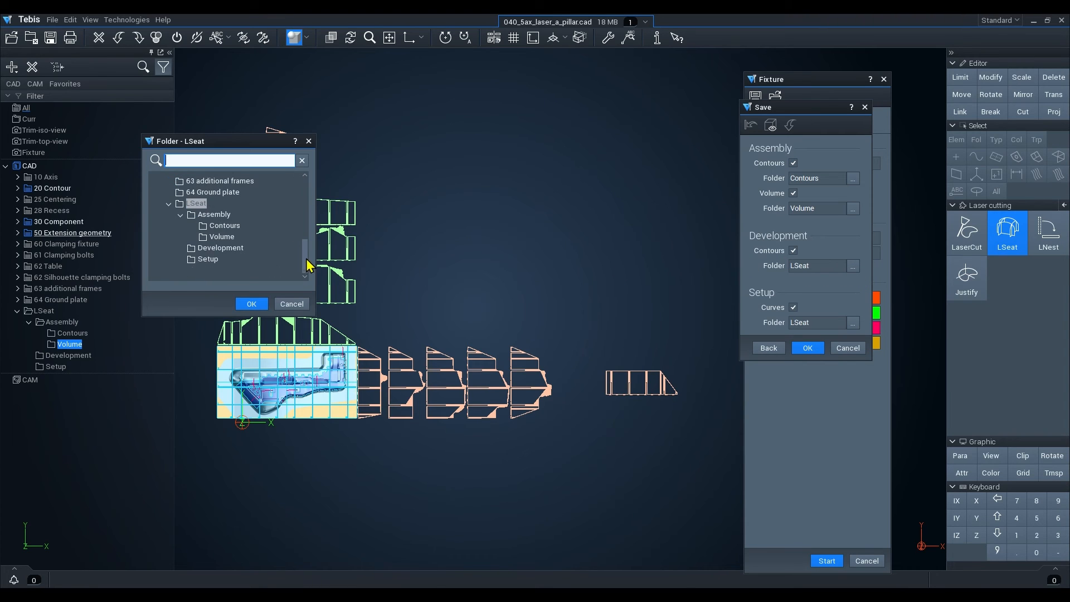
click(217, 248)
click(251, 303)
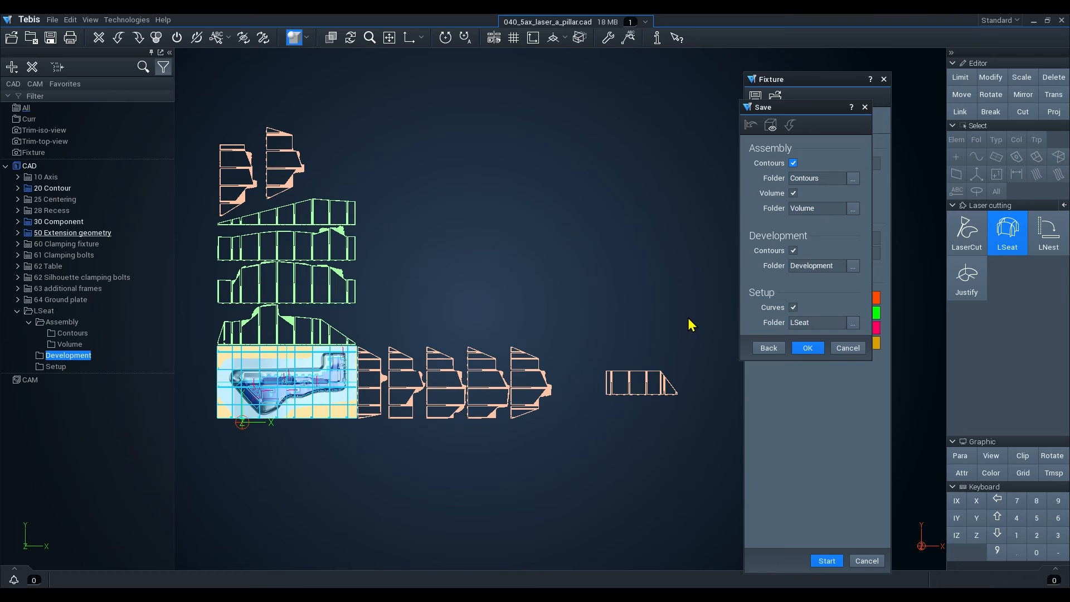
Set the setup curves folder to LSeat/Setup and confirm the save settings.
click(852, 322)
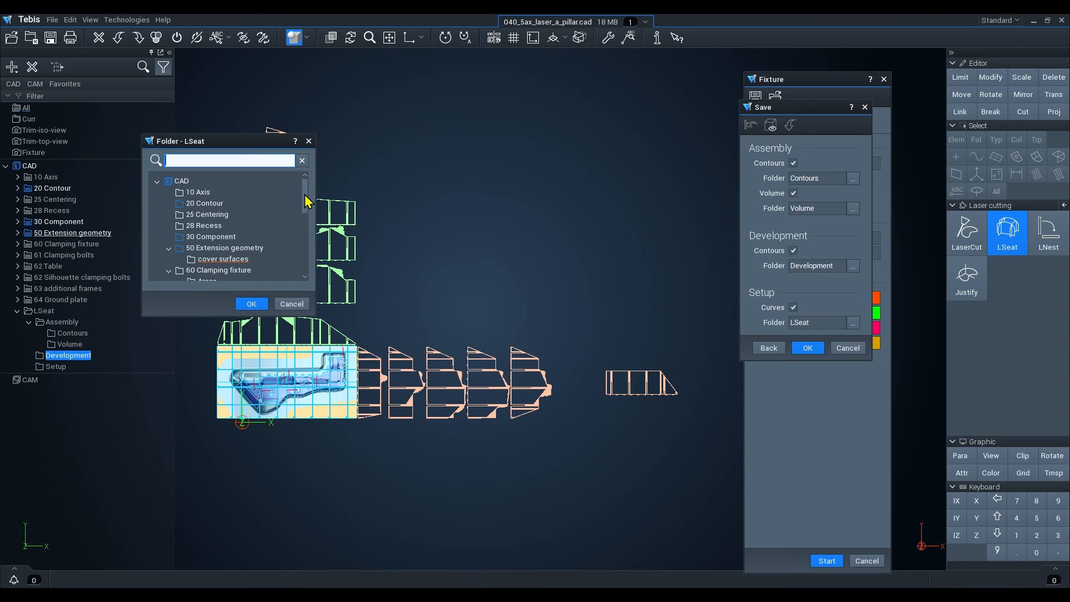
drag(305, 198, 305, 258)
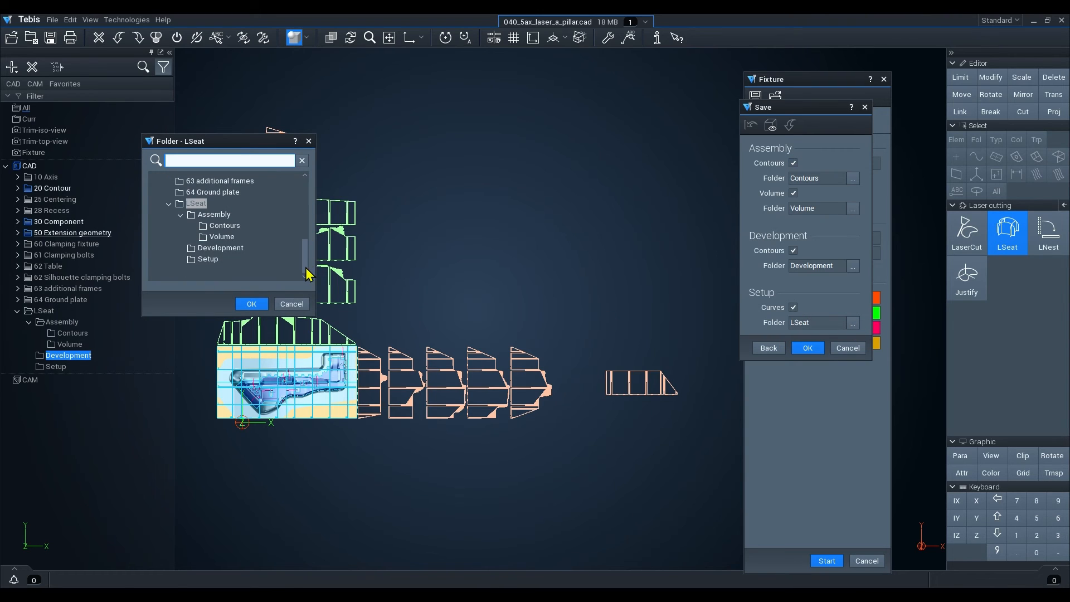
click(206, 260)
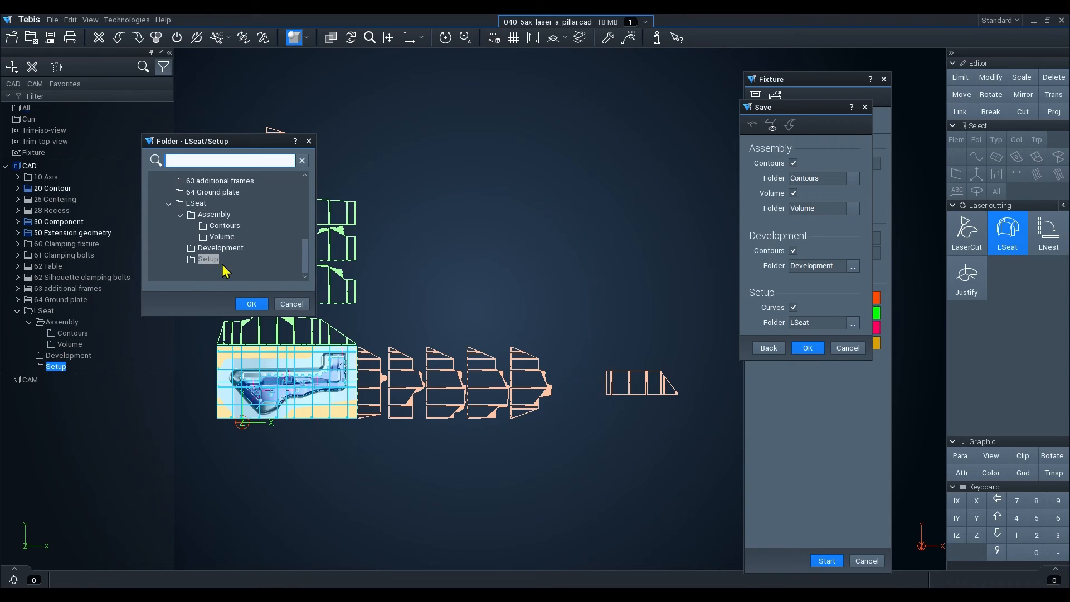
click(252, 304)
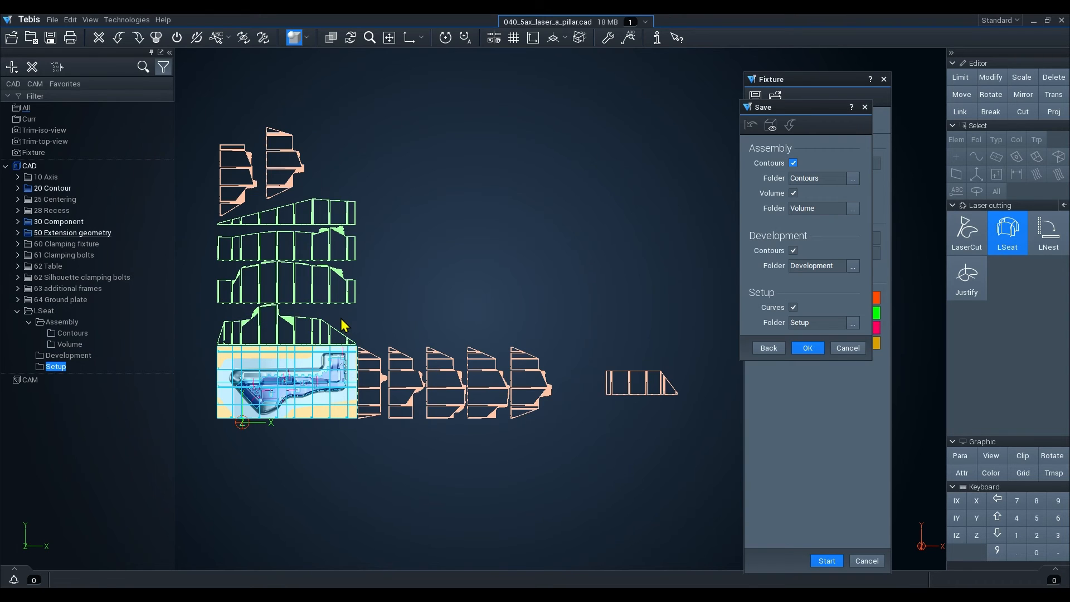
click(809, 349)
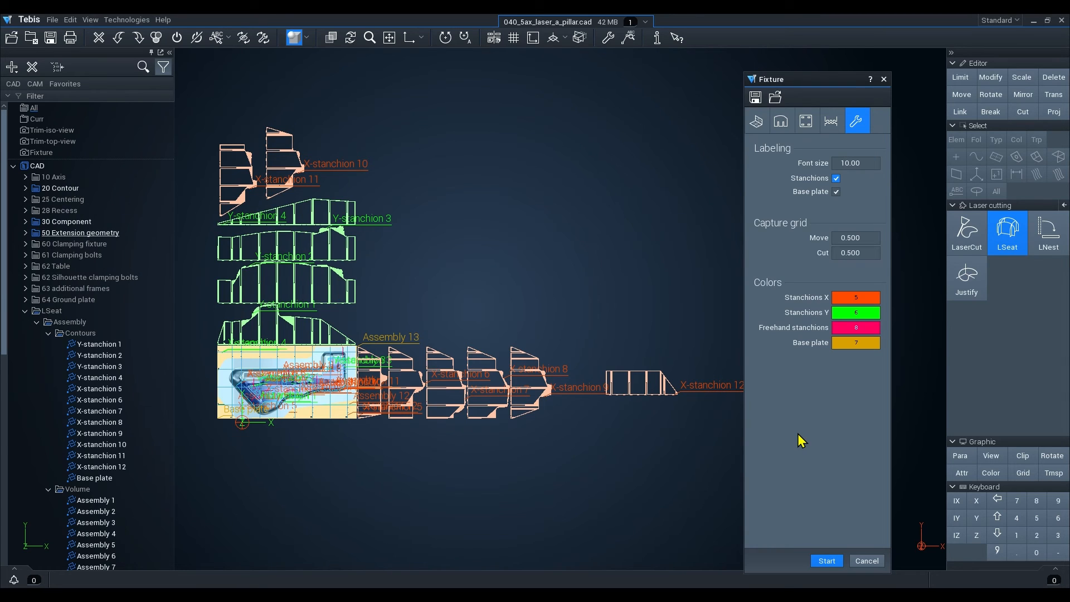
Expand and collapse the saved LSeat folders in the object tree, then close the Fixture dialog.
click(49, 334)
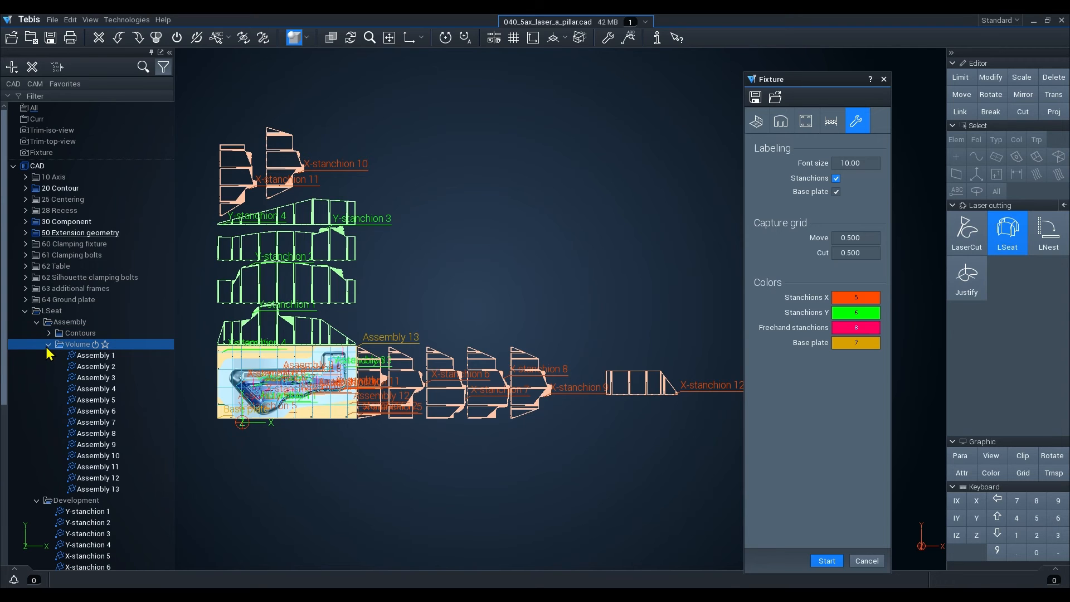
click(46, 347)
click(37, 355)
click(29, 366)
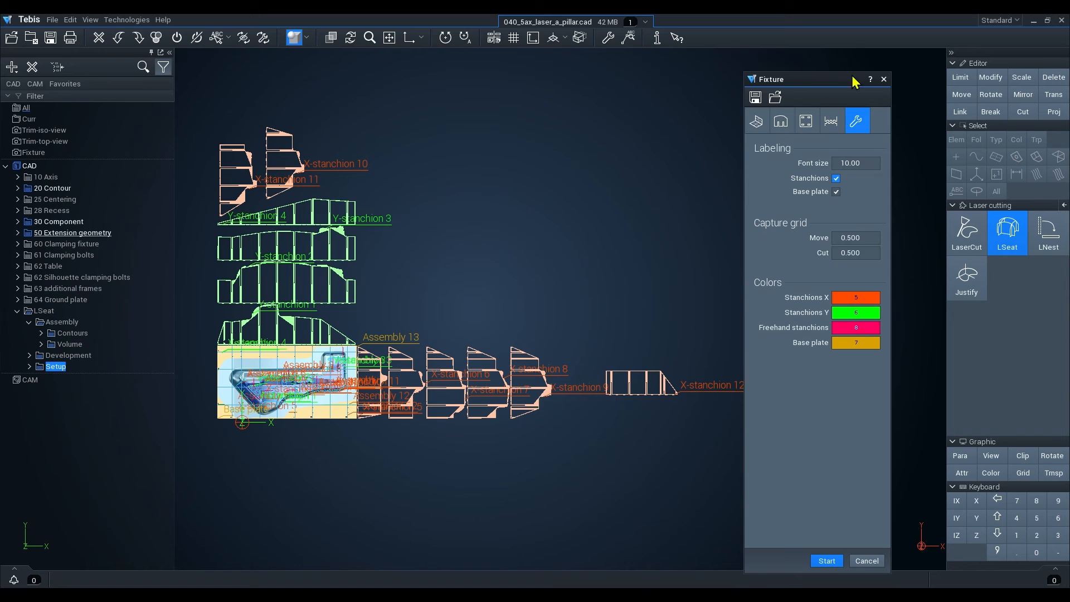
click(884, 79)
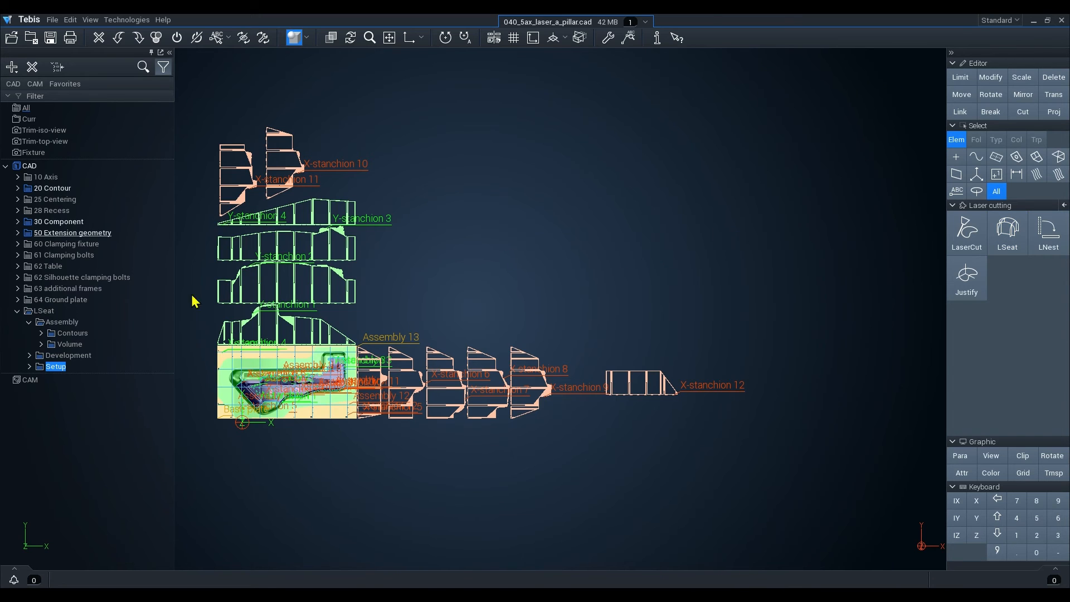
Toggle the visibility of the LSeat Assembly, Contours, Volume, Development and Setup folders to inspect their contents.
click(37, 324)
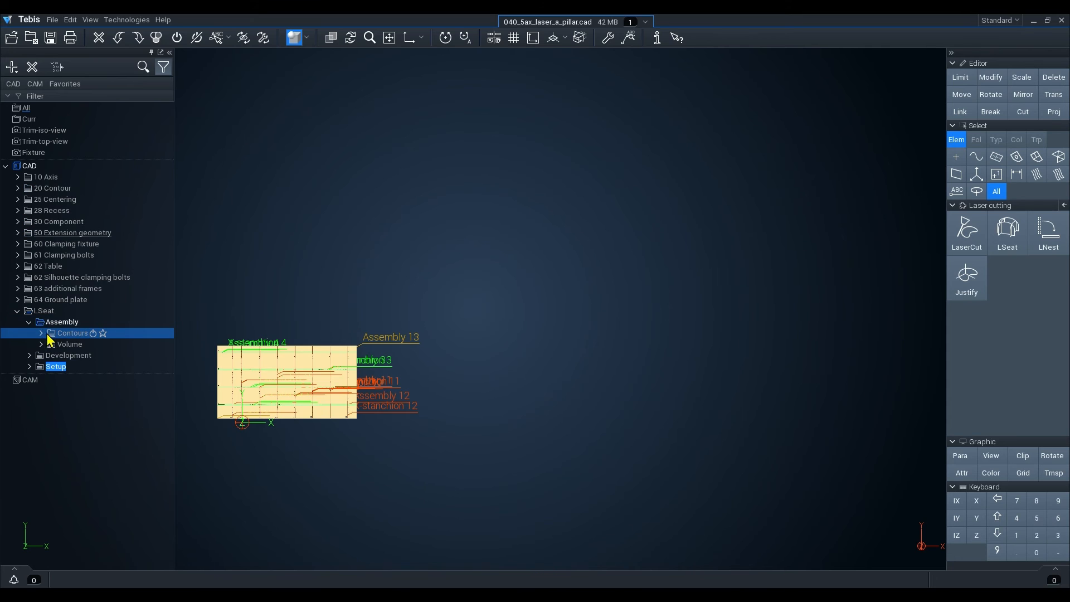
click(45, 334)
click(52, 347)
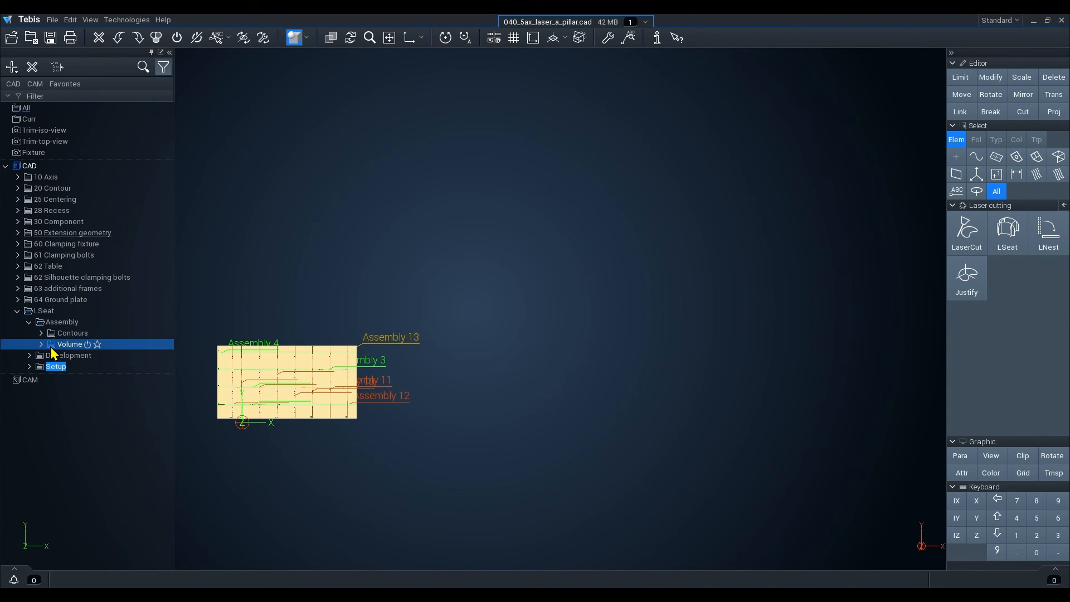
click(40, 357)
click(41, 366)
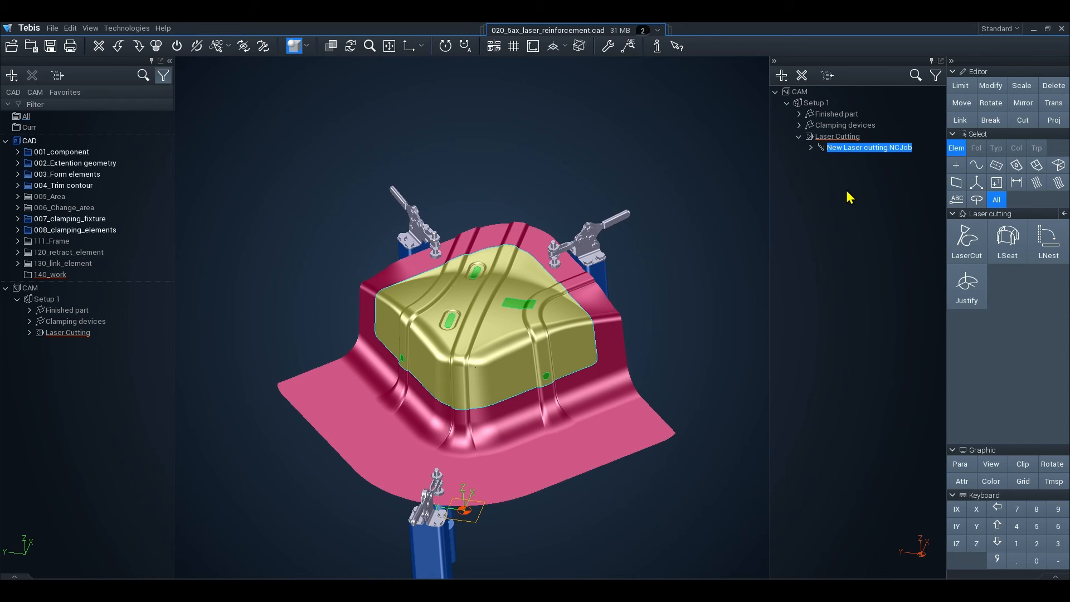
In the laser reinforcement file, open the New Laser cutting NCJob and review its parameter pages through to Connections.
click(809, 183)
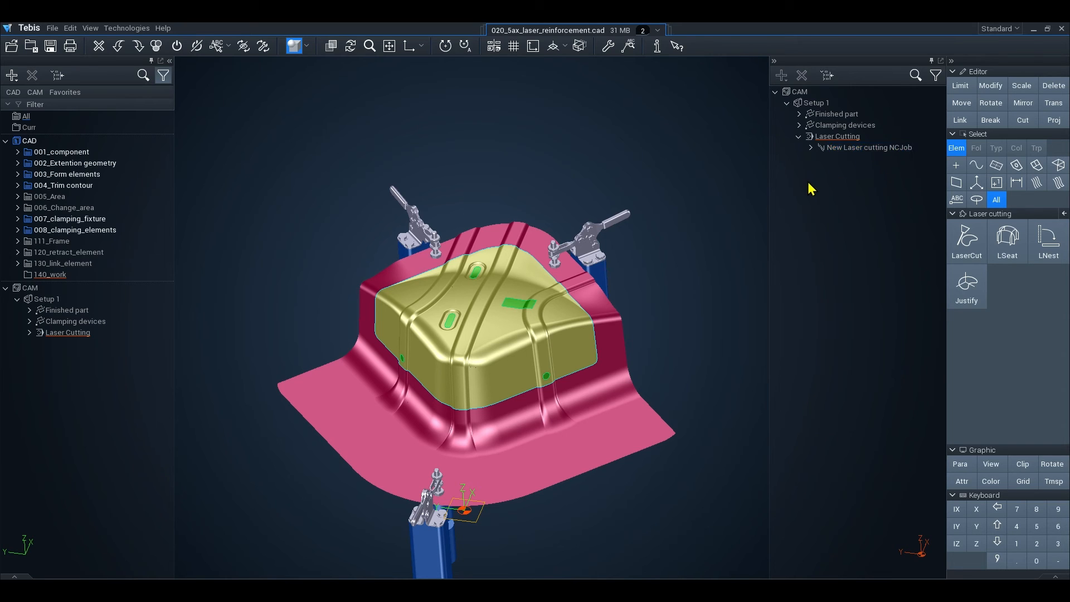
double_click(861, 148)
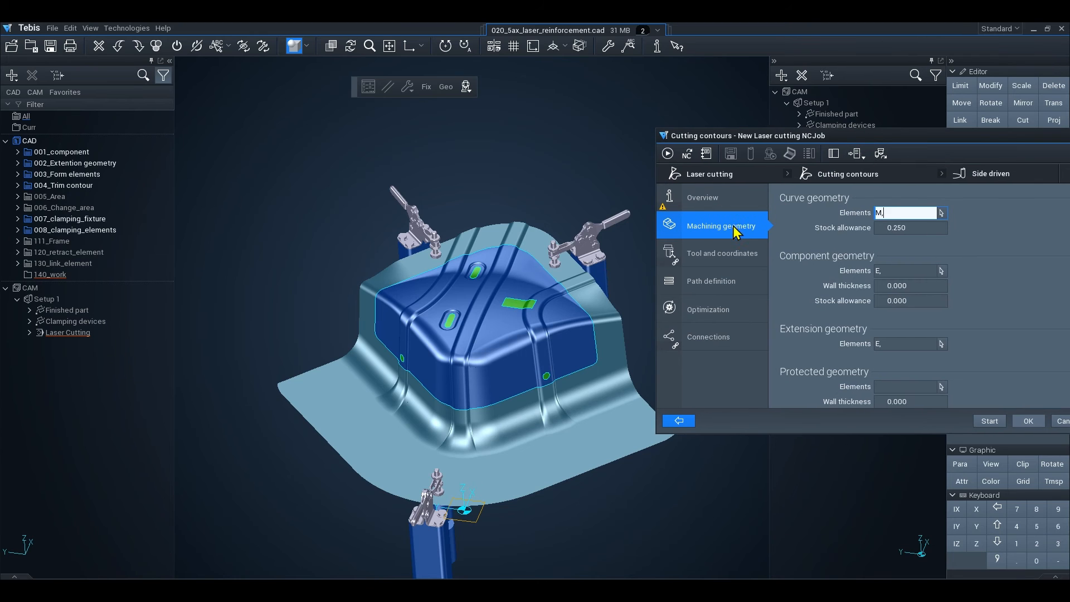
click(711, 258)
click(697, 285)
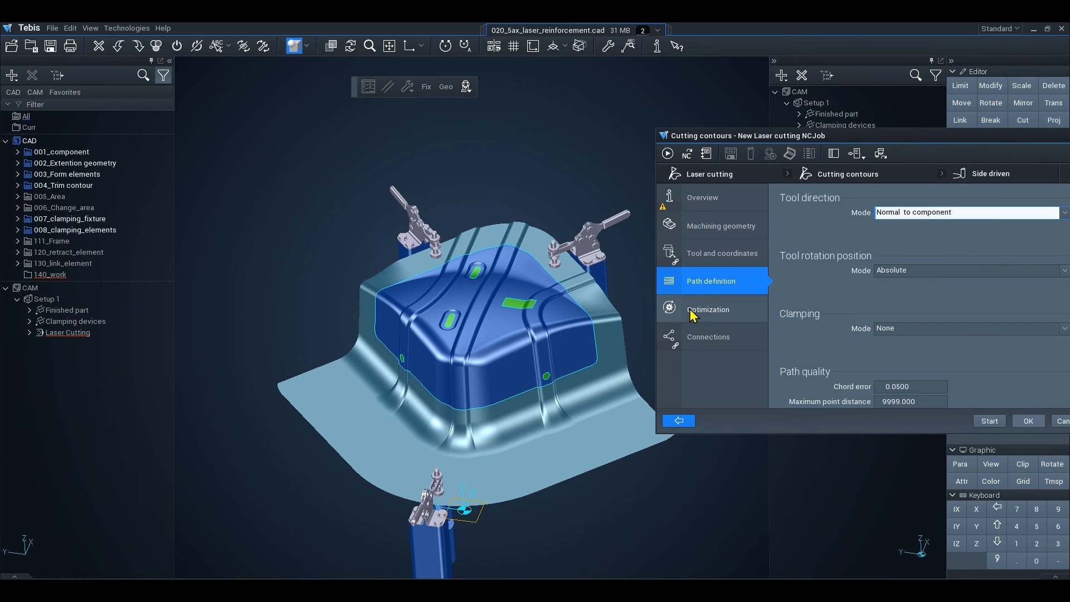
click(693, 312)
click(691, 338)
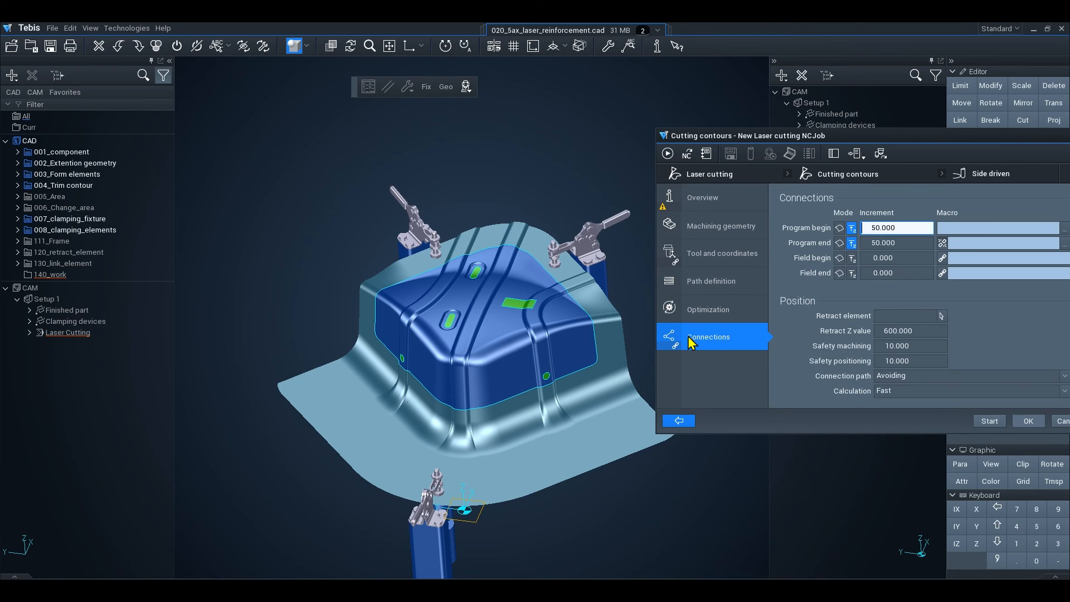
Start the cutting contour calculation and change the cutting shape of the selected round hole from CIRC to RECT.
click(989, 424)
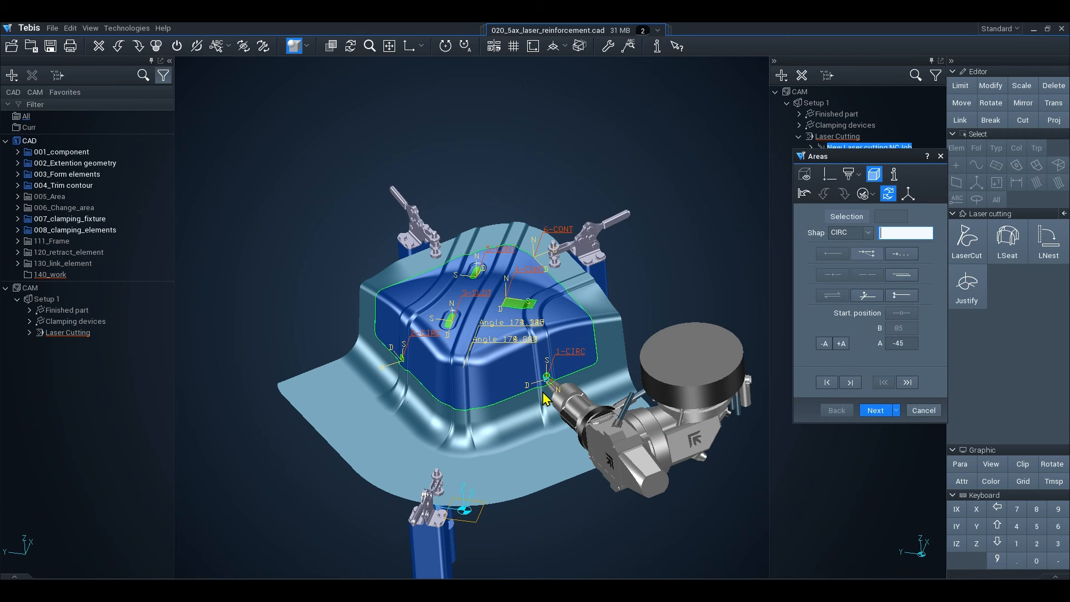
scroll(546, 378, up, 6)
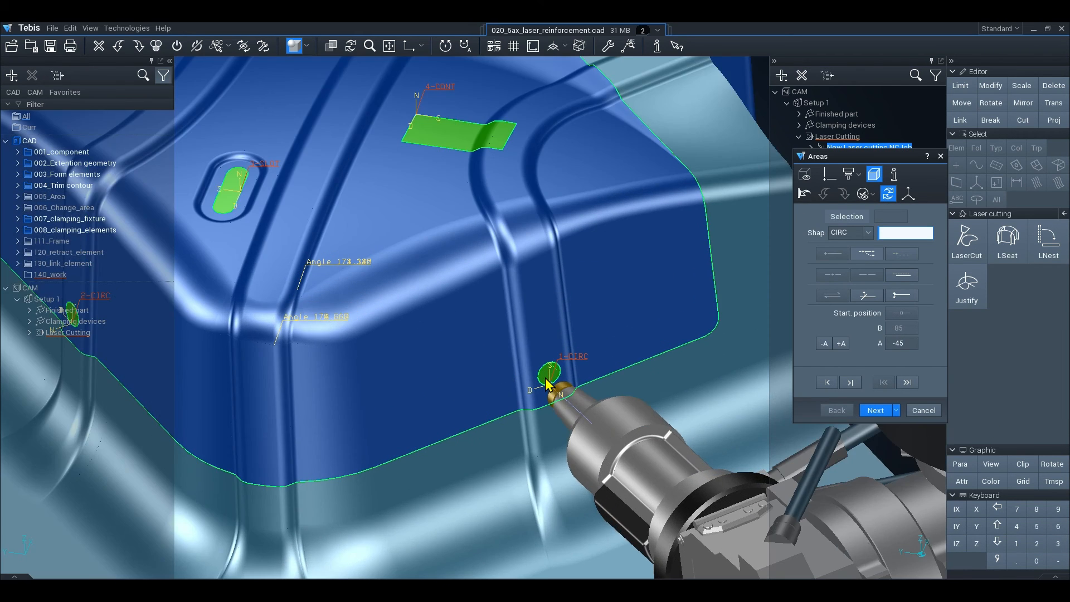
scroll(545, 378, up, 2)
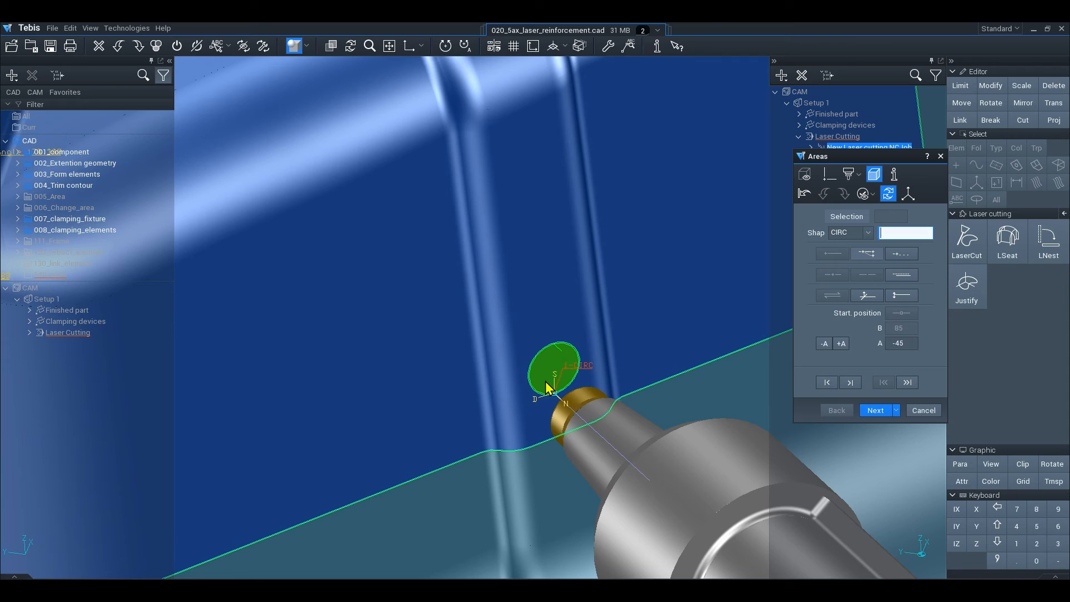
click(868, 234)
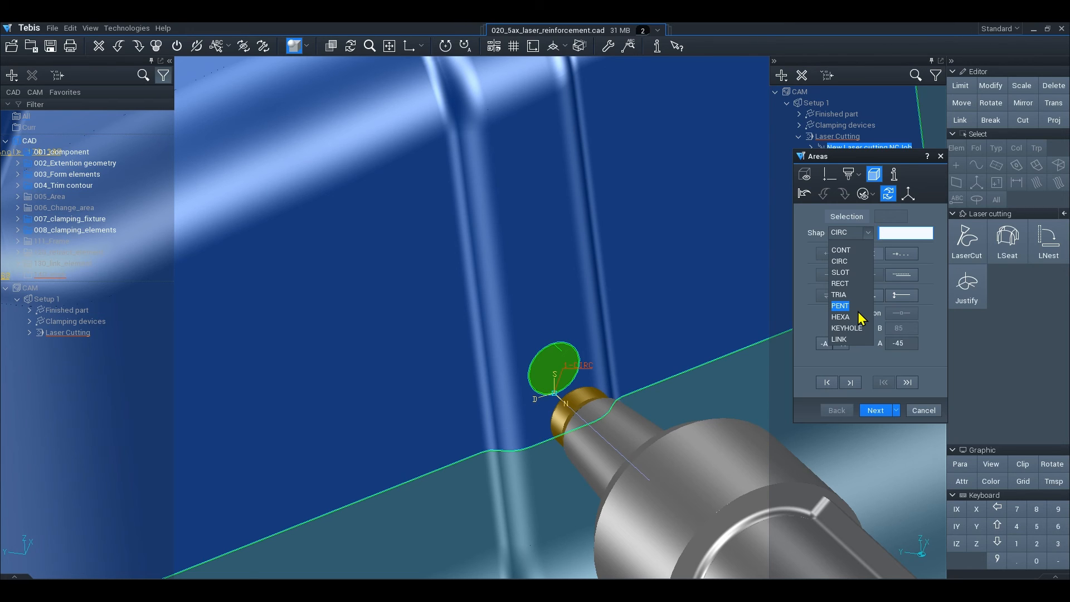
click(840, 287)
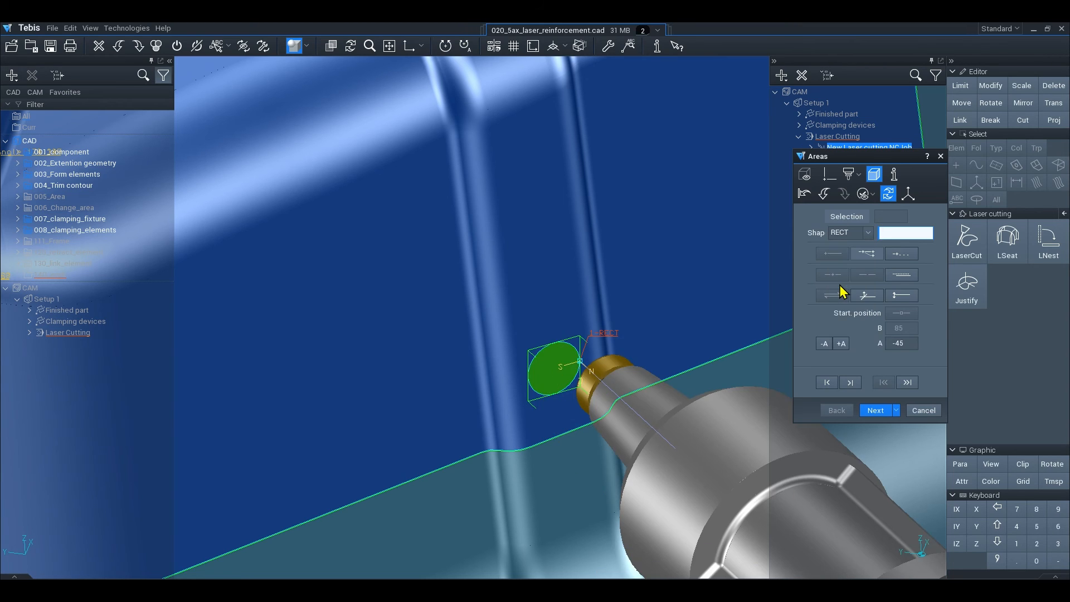
Set the rectangular cutout's corner radius to 2, length to 20 and width to 10.
scroll(554, 388, up, 3)
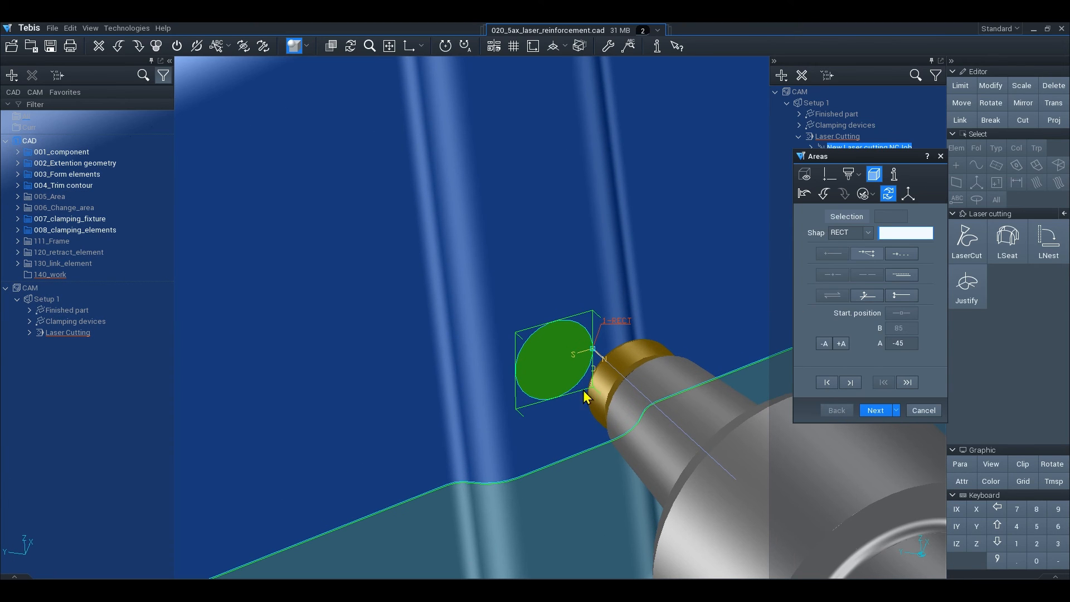
click(876, 411)
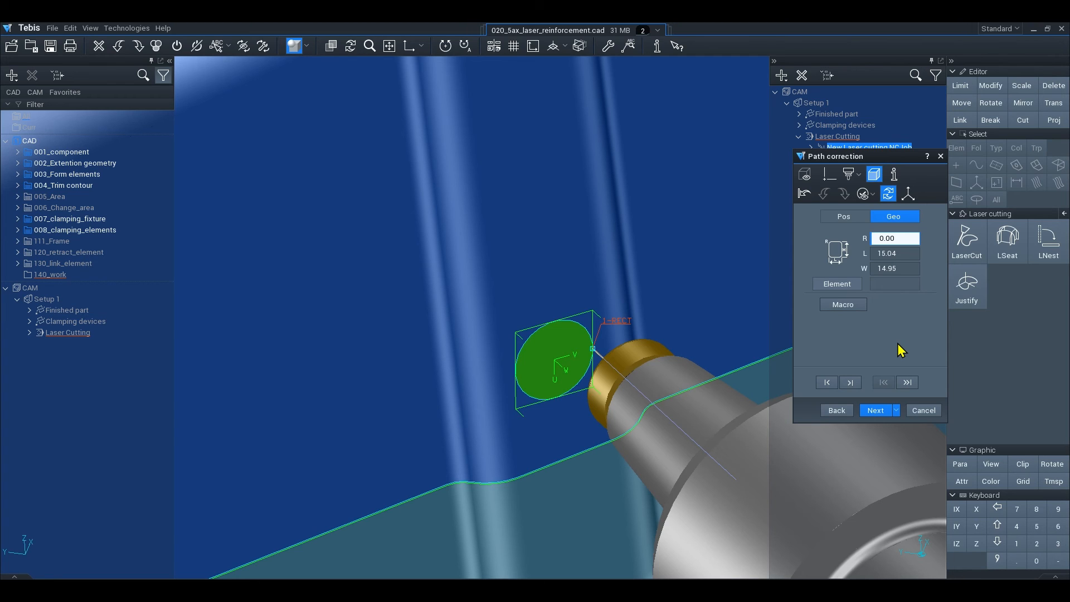
text(2)
key(Return)
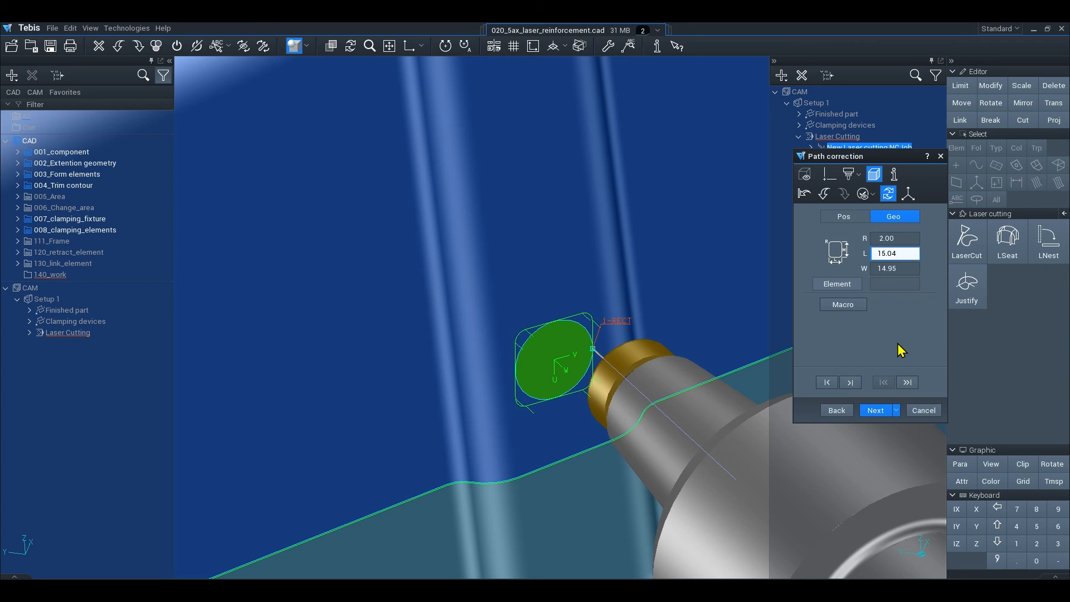
text(20)
key(Return)
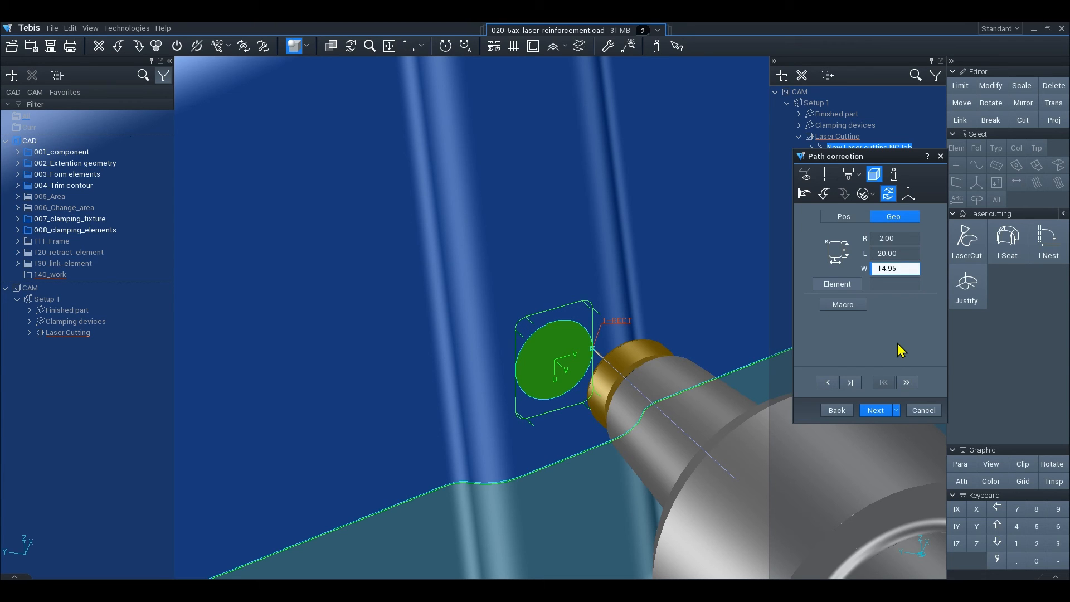
text(10)
key(Return)
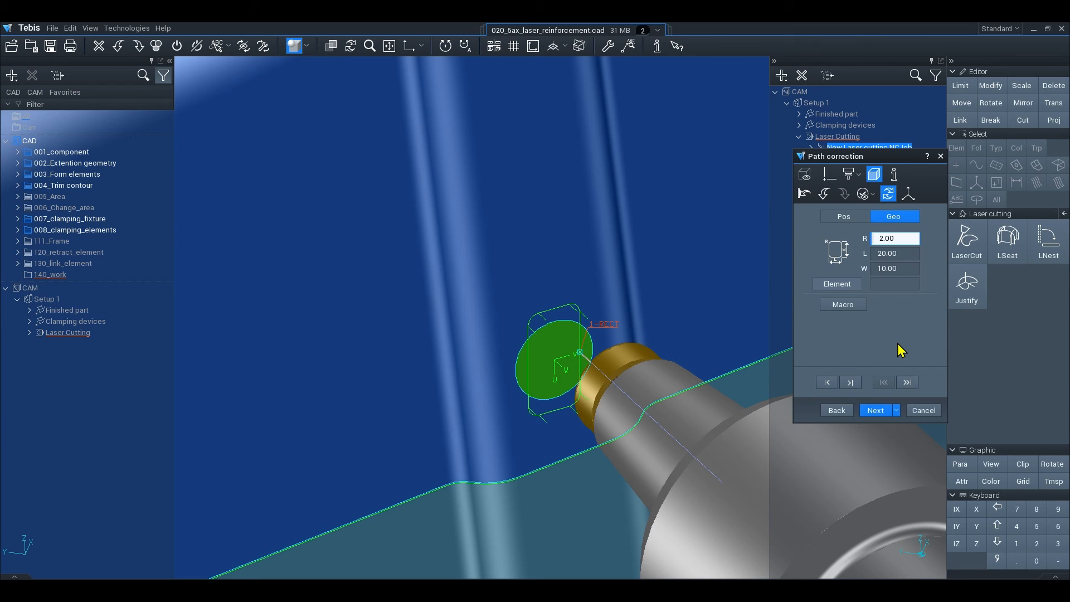
In the relative axis system, shift the rectangle by U -10 and V 2.5 and rotate it by Phi 15.
click(845, 219)
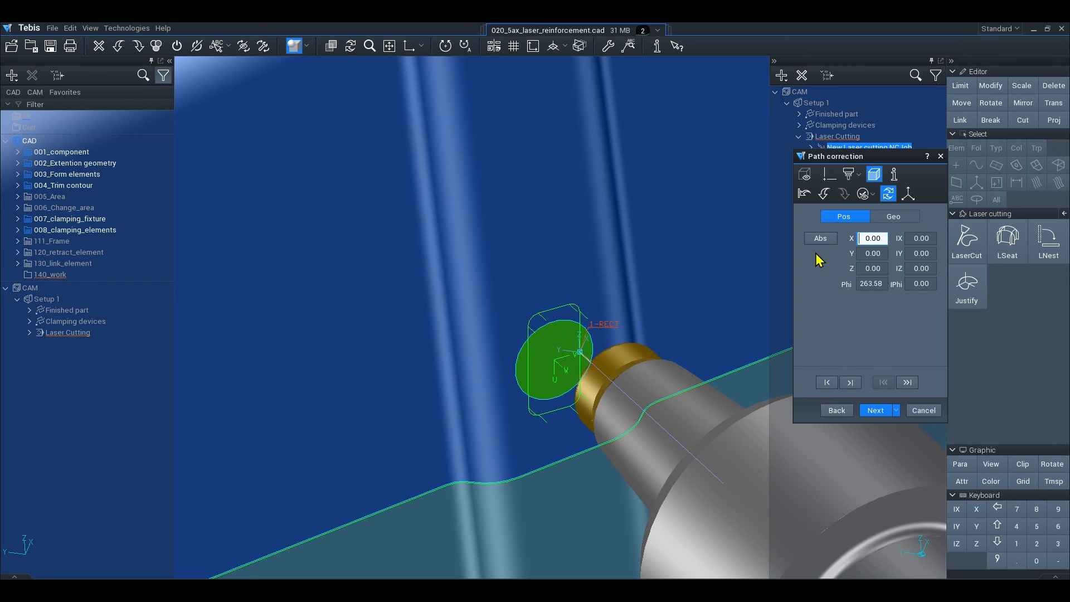
click(821, 240)
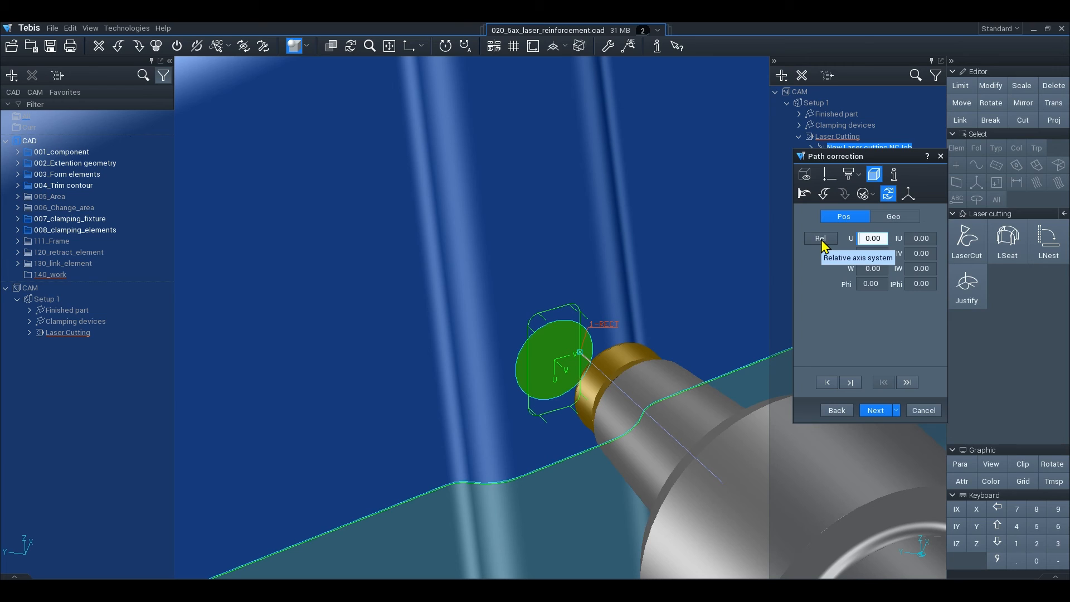
click(822, 242)
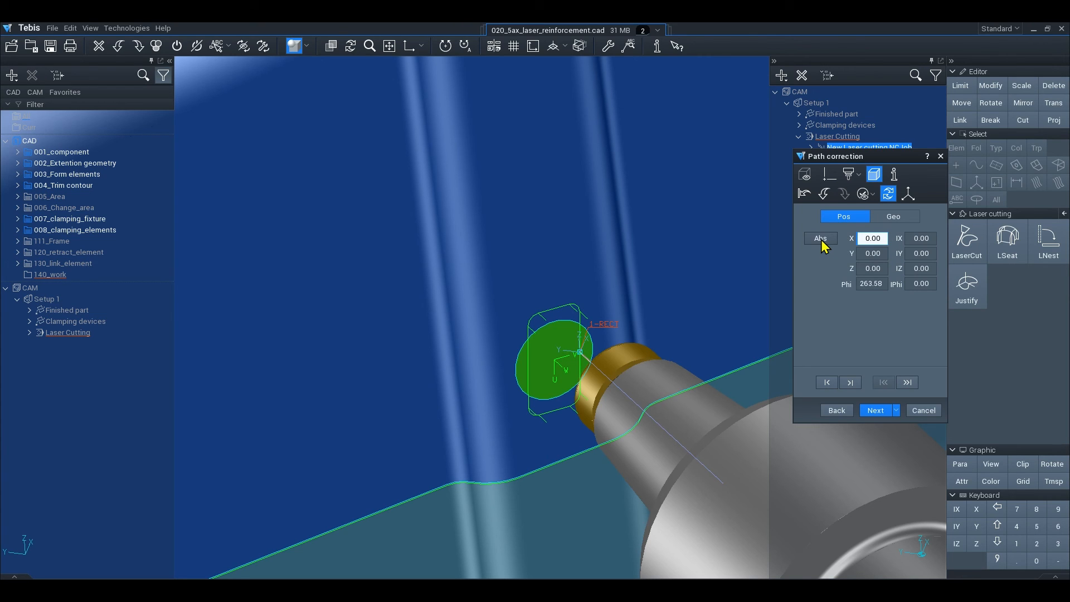
click(822, 240)
text(-)
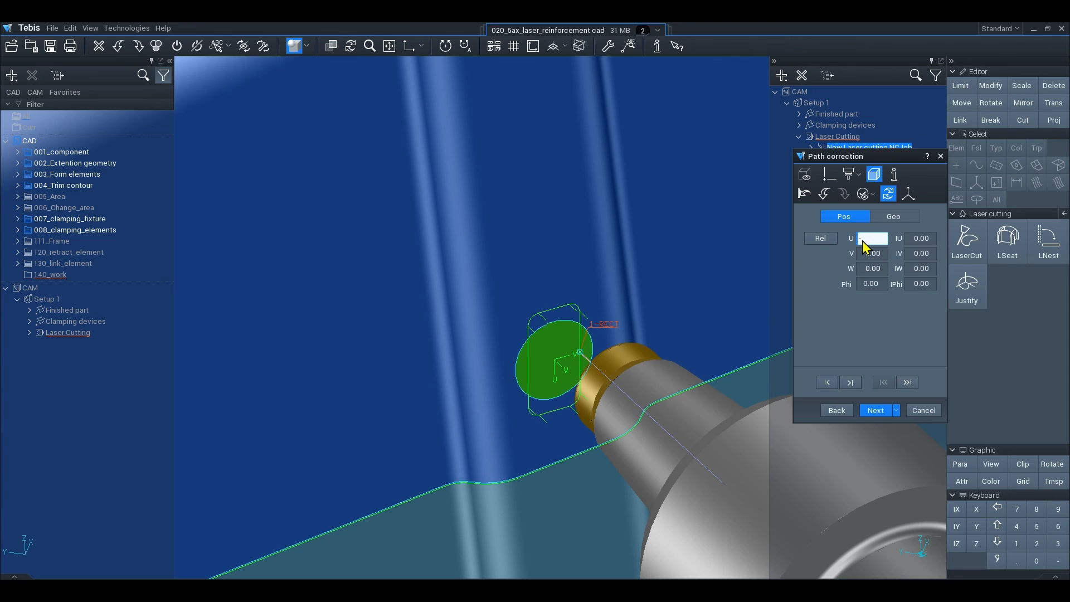
text(10)
key(Return)
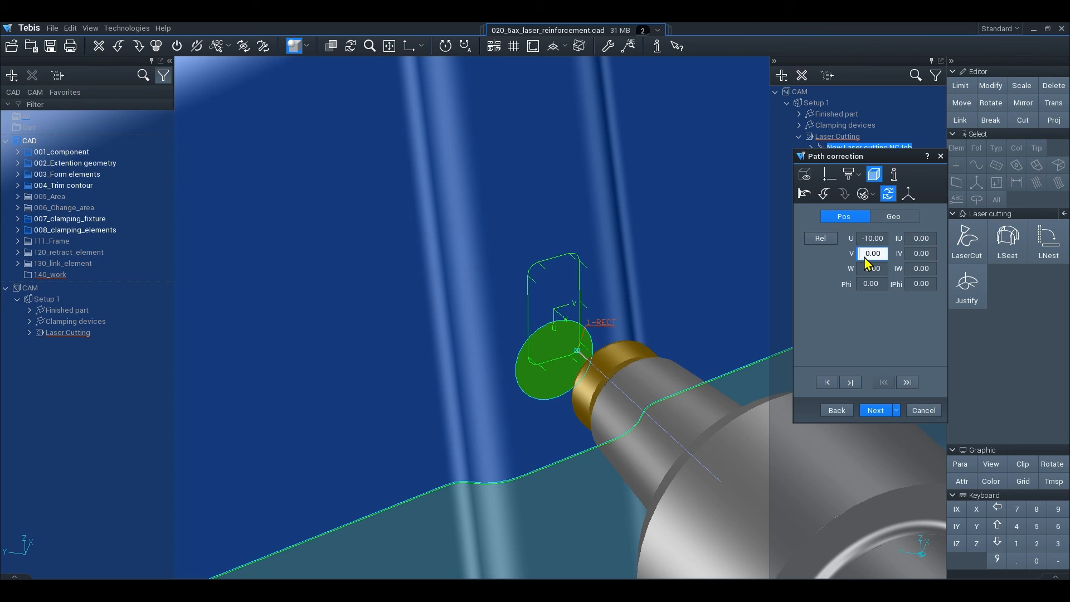
text(2.5)
key(Return)
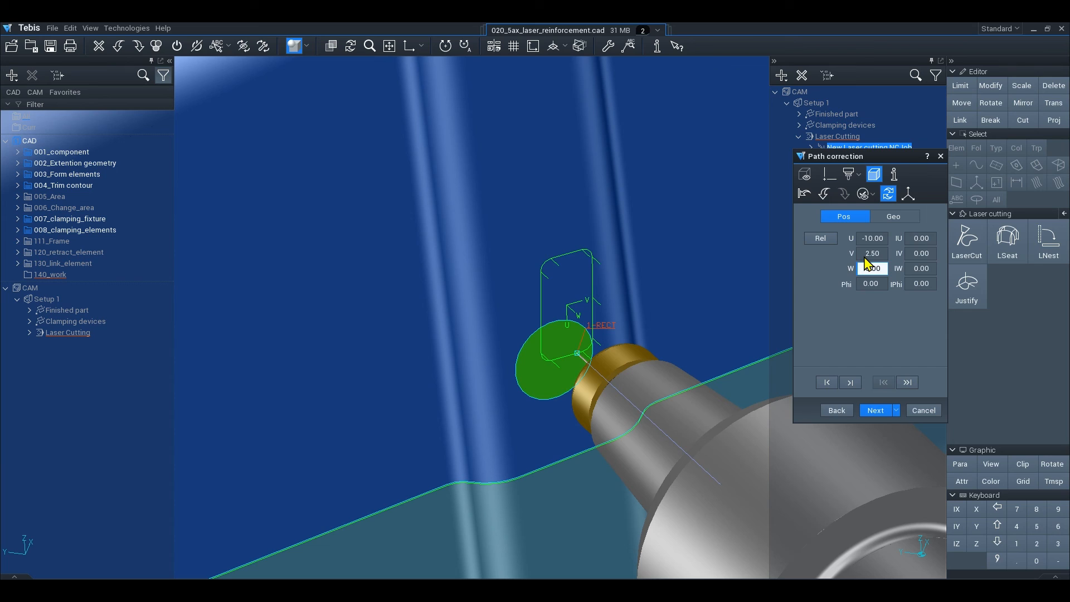
key(Return)
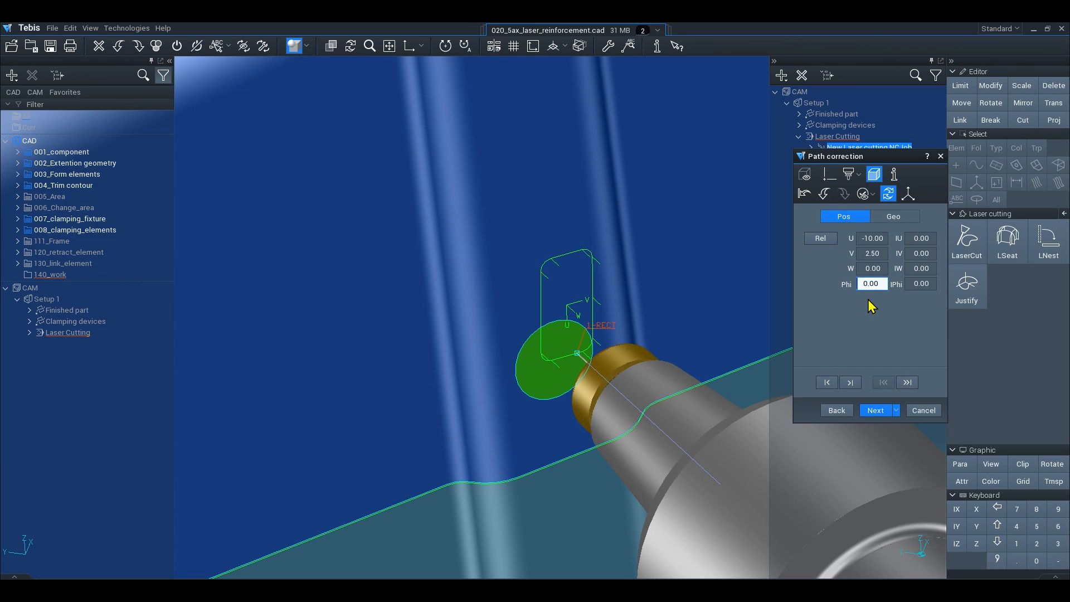
text(15)
key(Return)
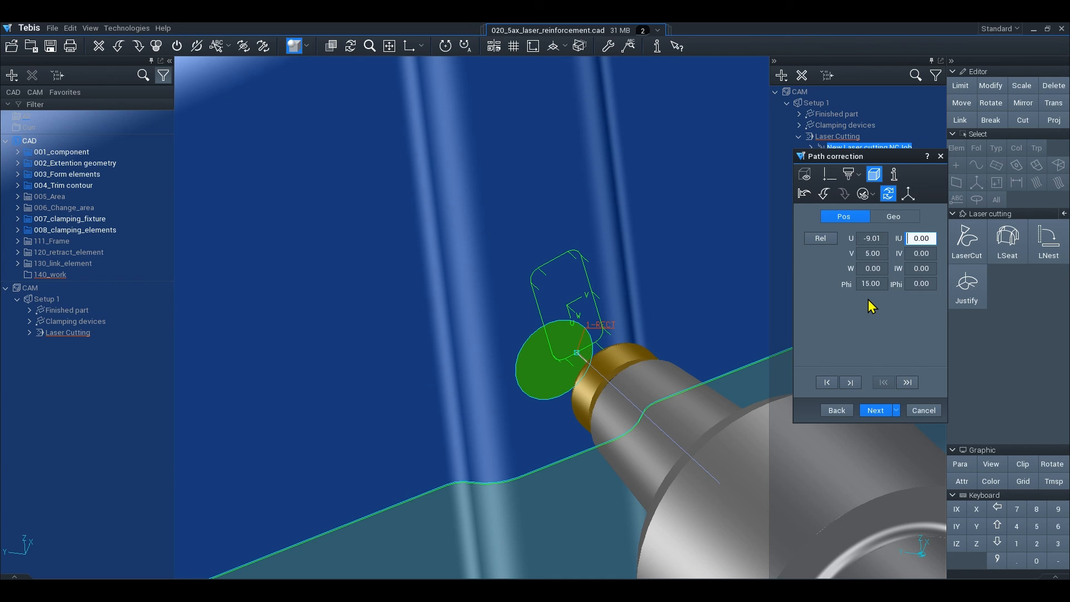
Accept the vector and technology pages and confirm the calculated rectangular contour.
click(877, 414)
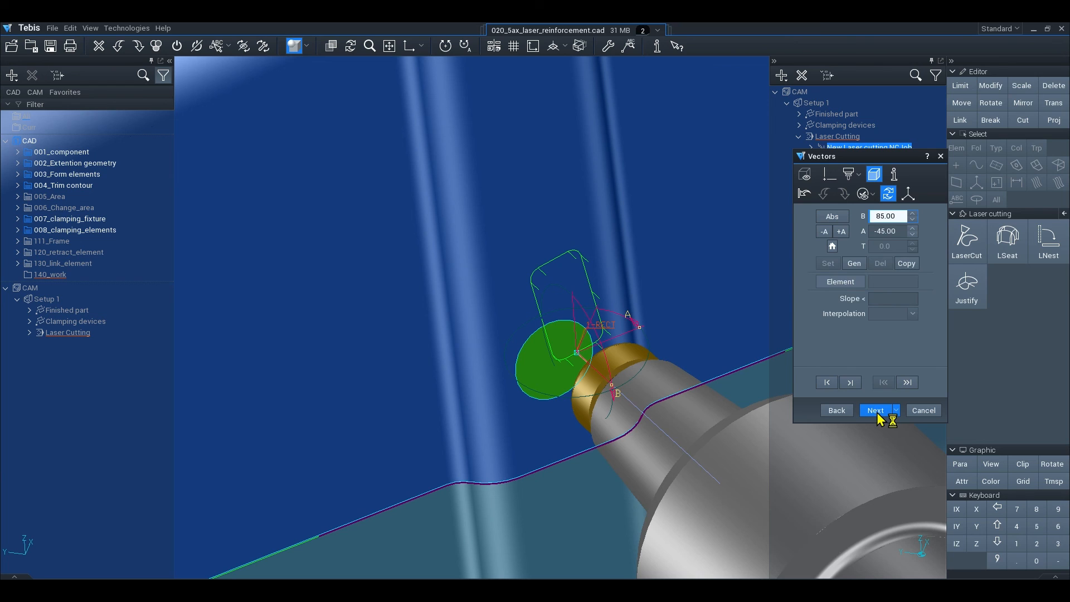
click(876, 411)
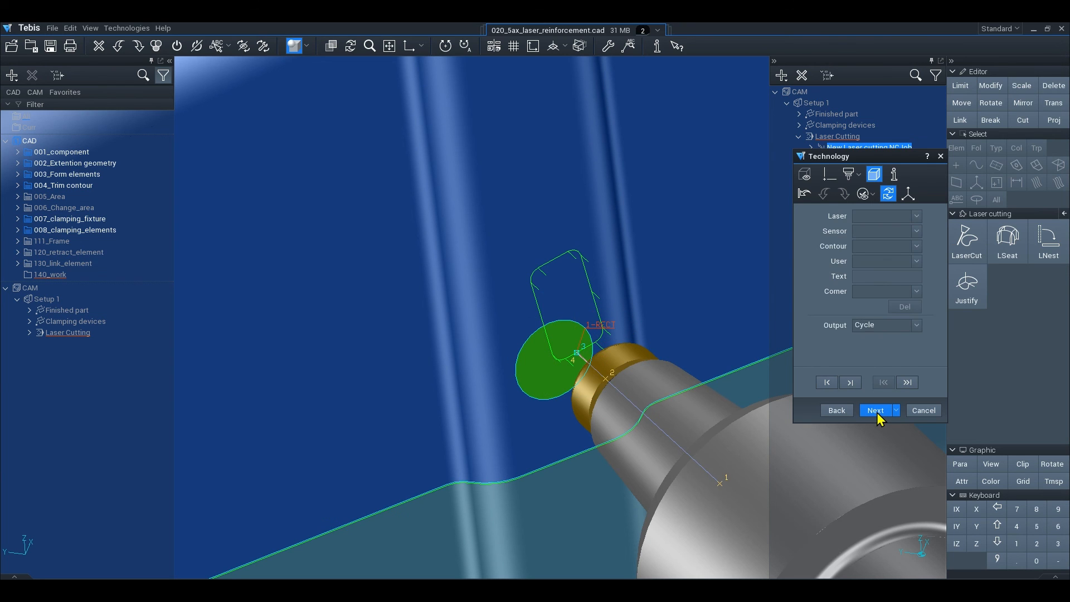
click(877, 412)
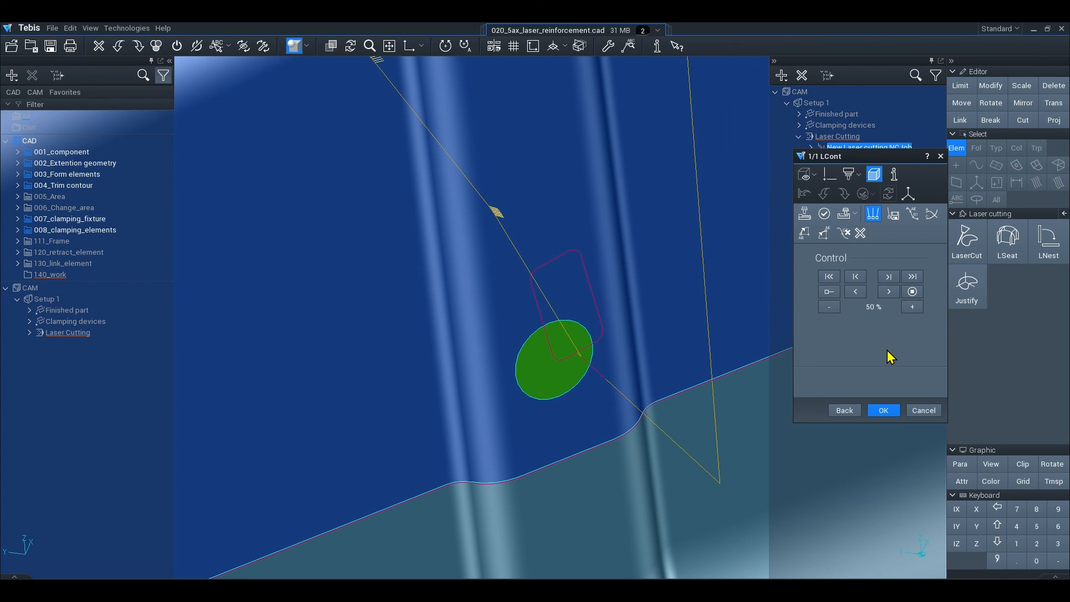
click(884, 411)
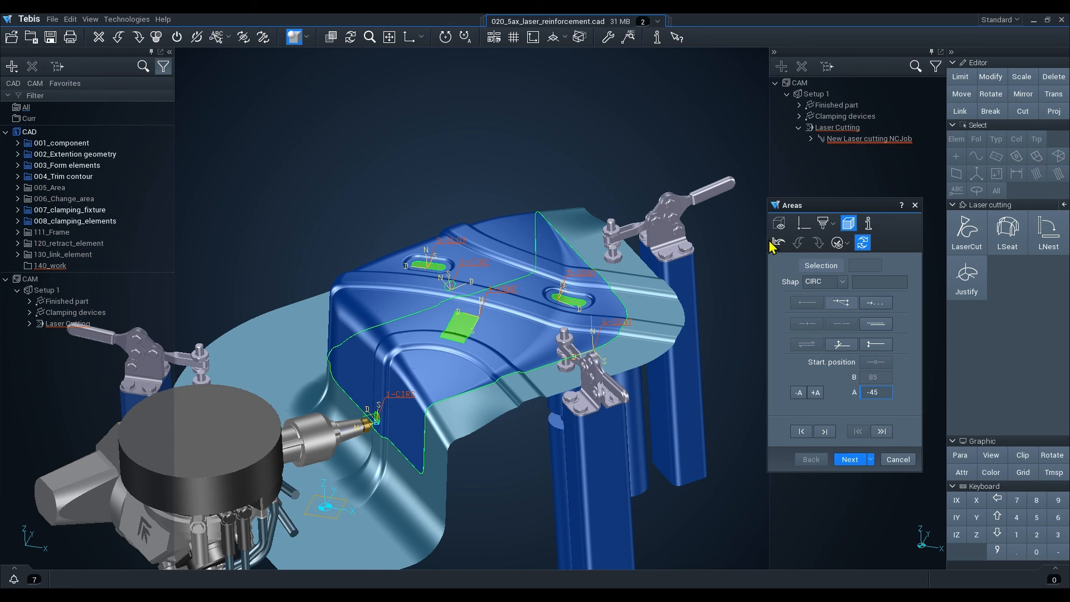
Advance to path correction of the outer trim contour and set two correction points along the edge near the clamp.
click(850, 461)
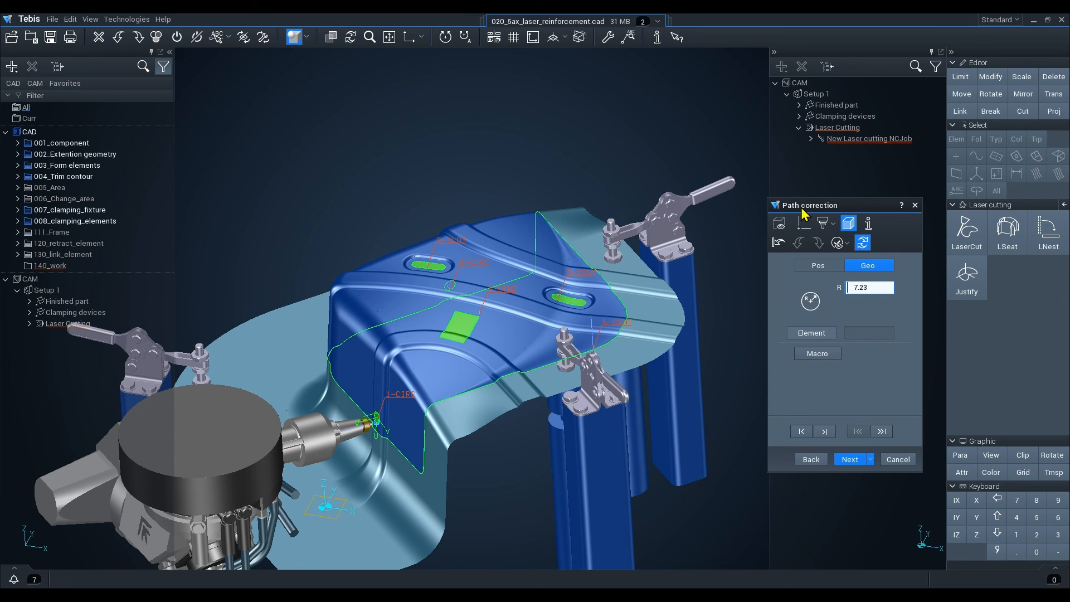
scroll(517, 384, up, 5)
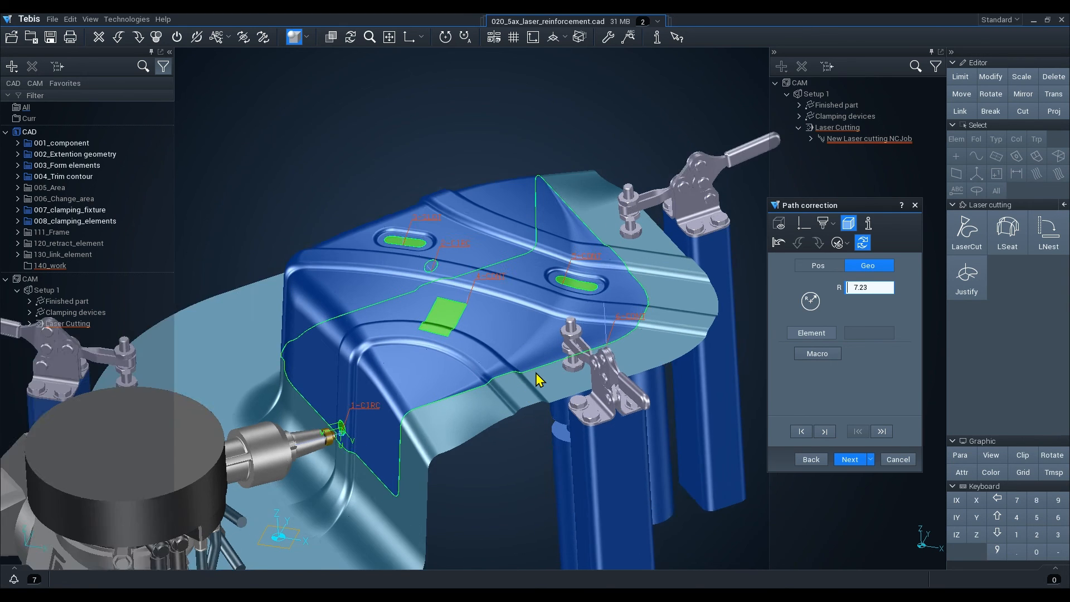
scroll(517, 384, up, 2)
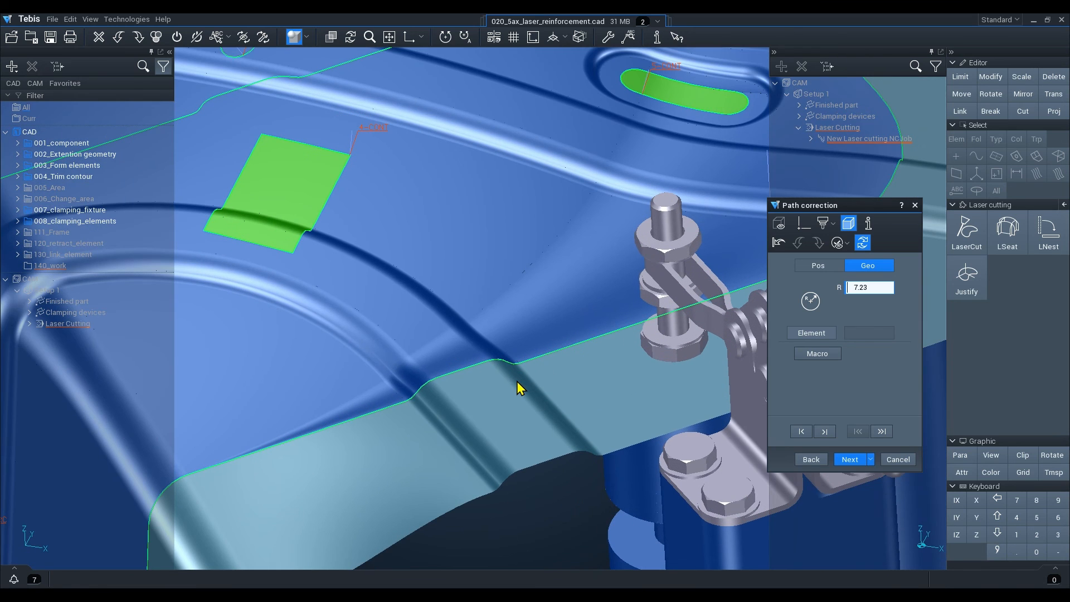
click(582, 342)
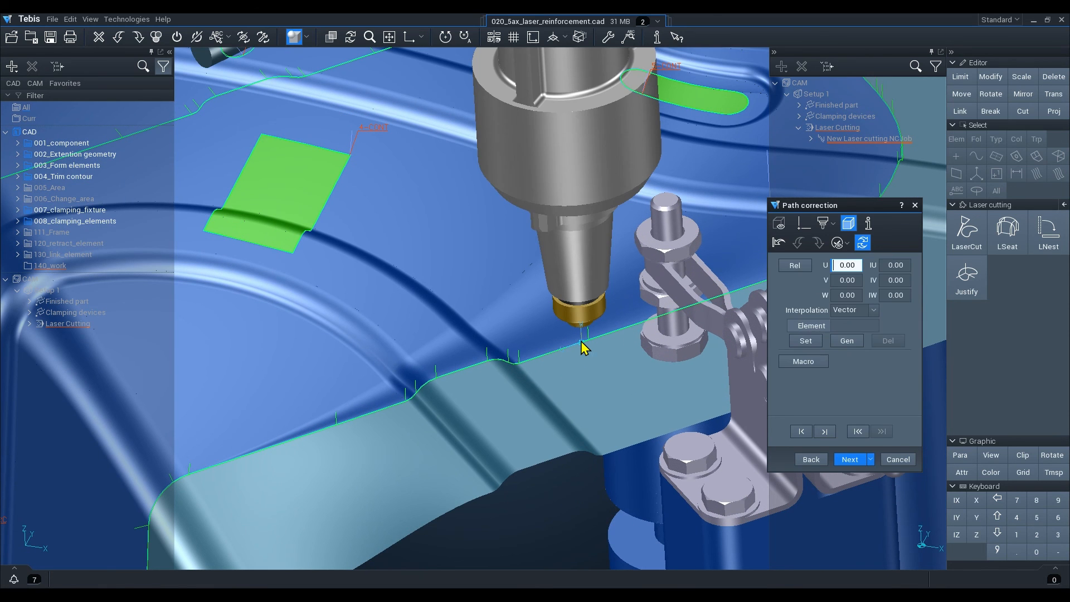
click(353, 426)
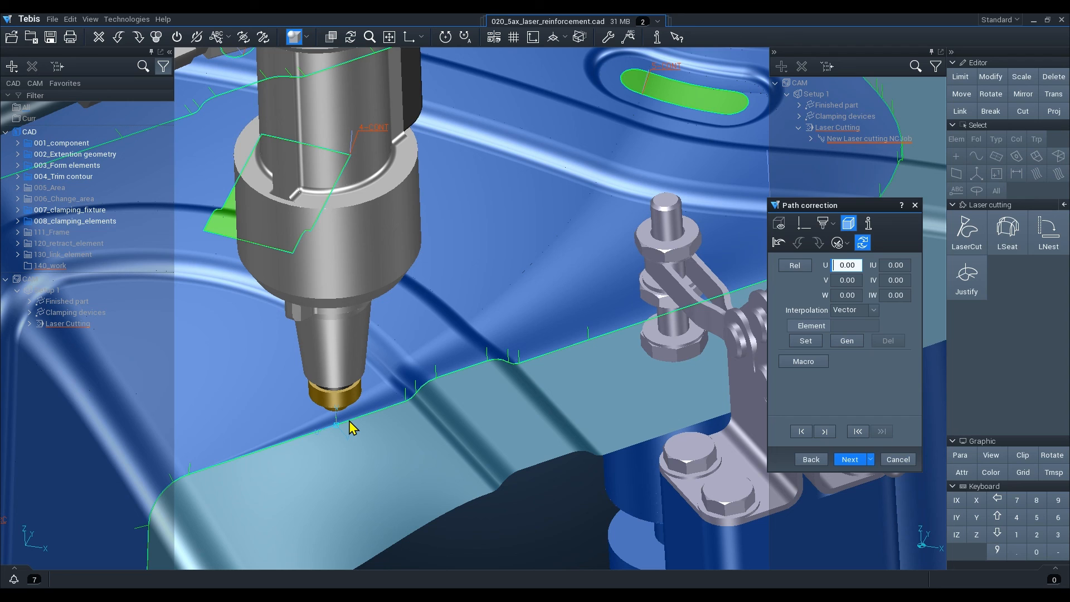
click(588, 337)
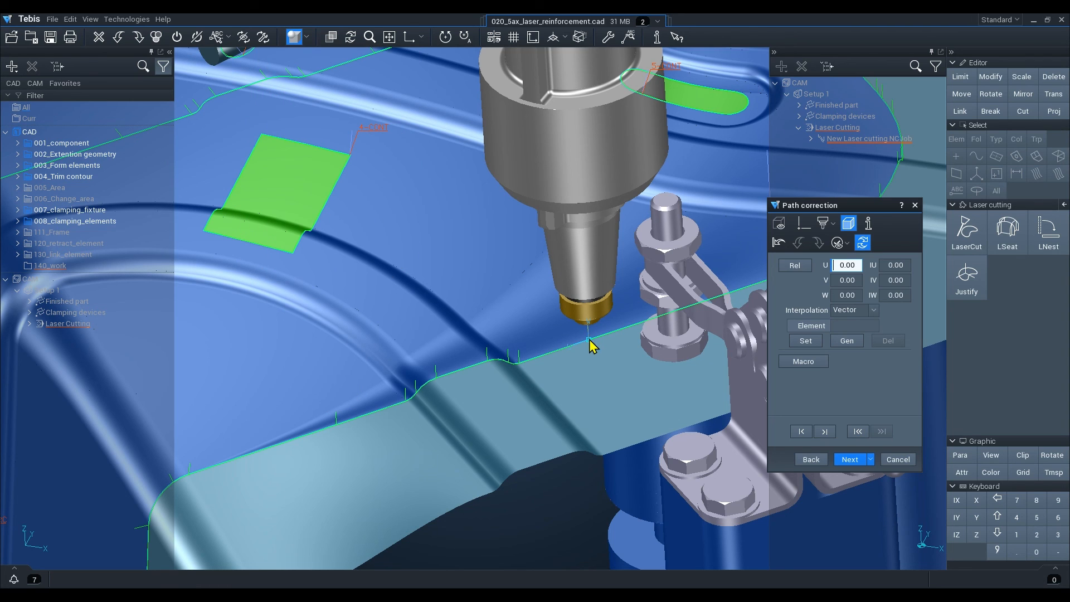
click(805, 344)
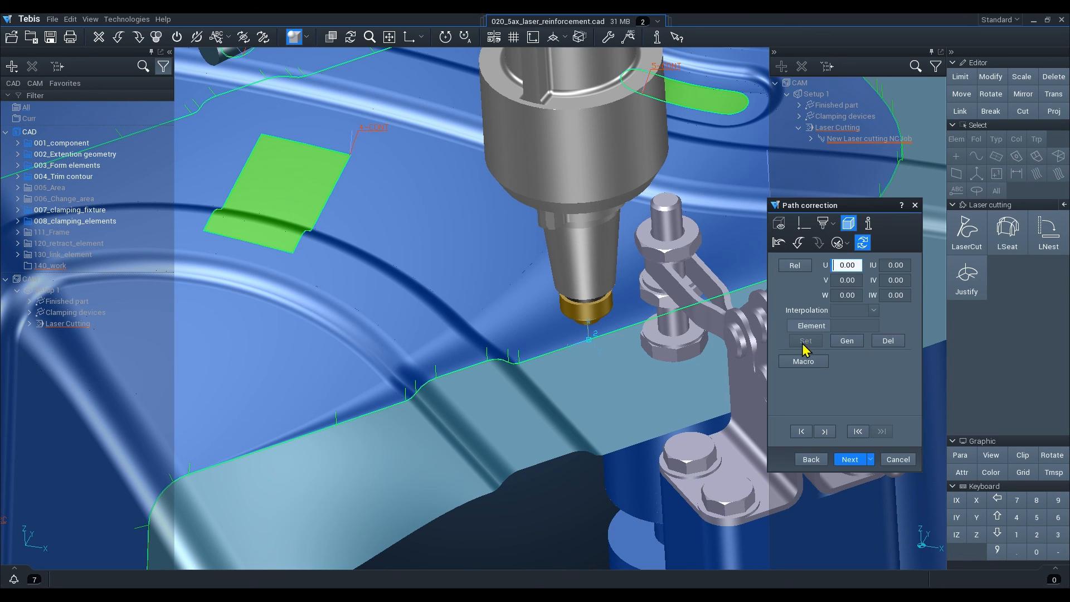
click(351, 421)
click(807, 345)
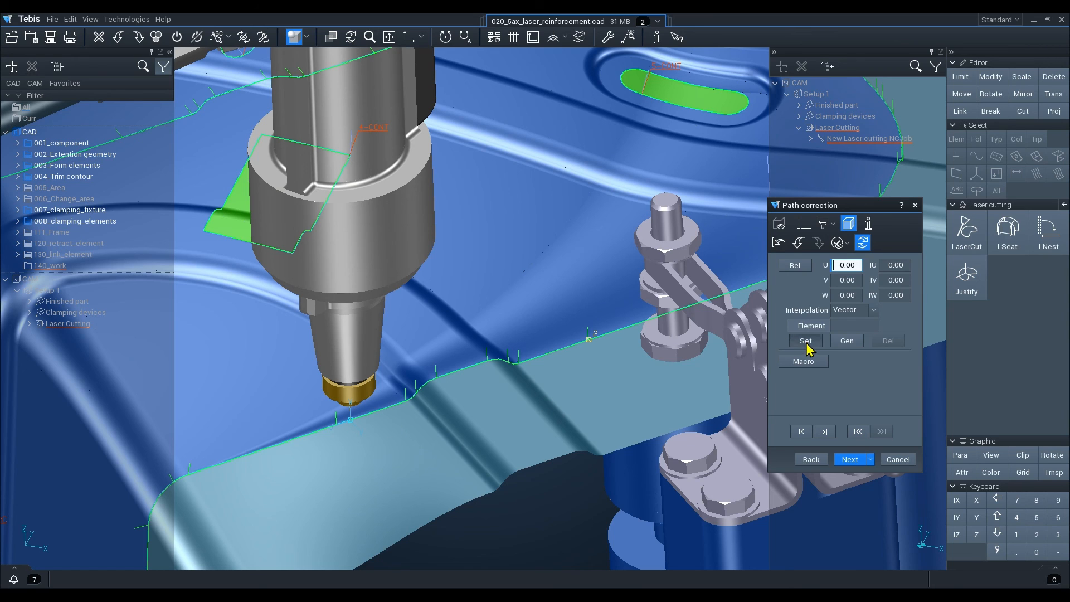
Pick a third point between them and set it with a V offset of 5.
click(472, 374)
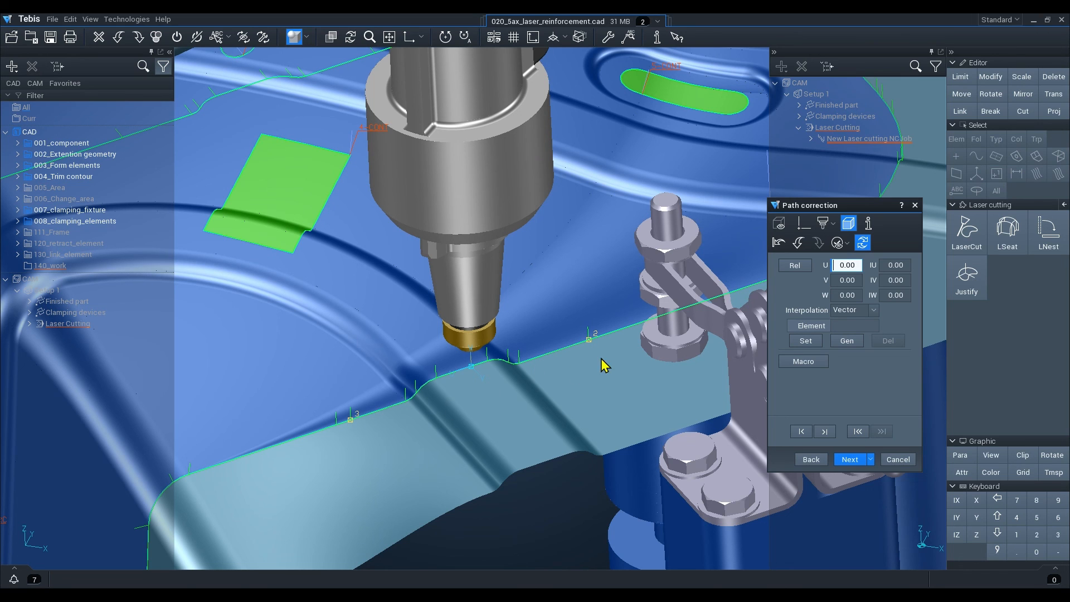
scroll(474, 377, up, 2)
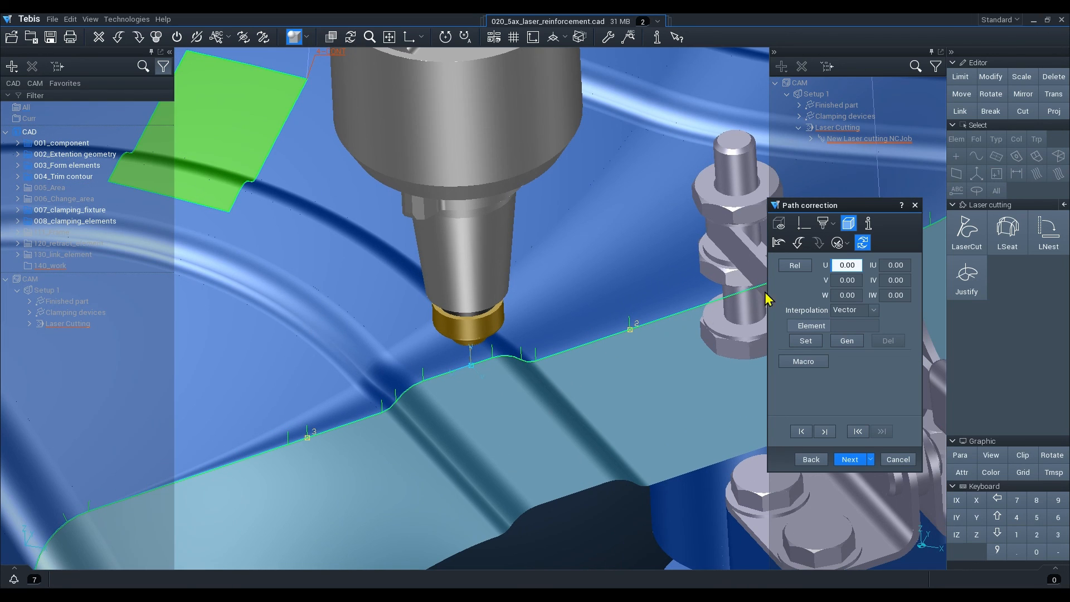
click(846, 282)
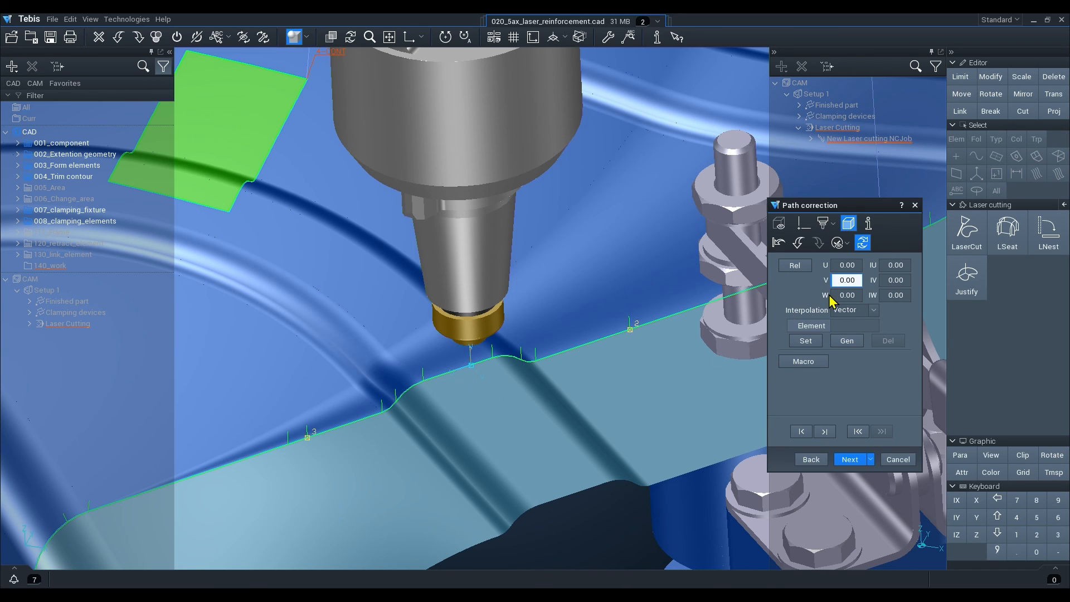
text(5)
key(Tab)
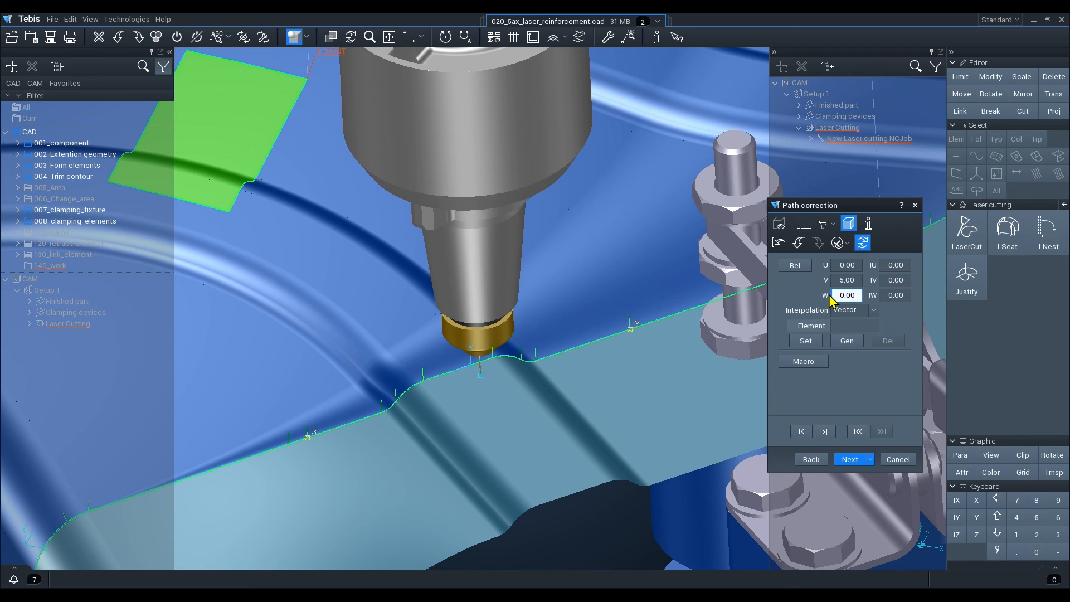
scroll(523, 381, up, 4)
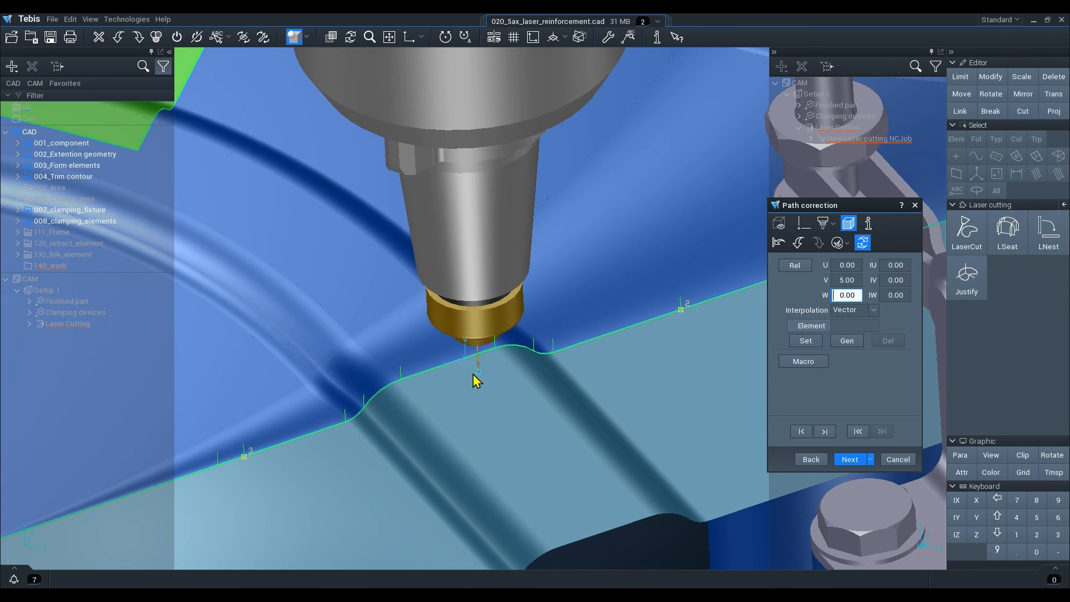
click(806, 342)
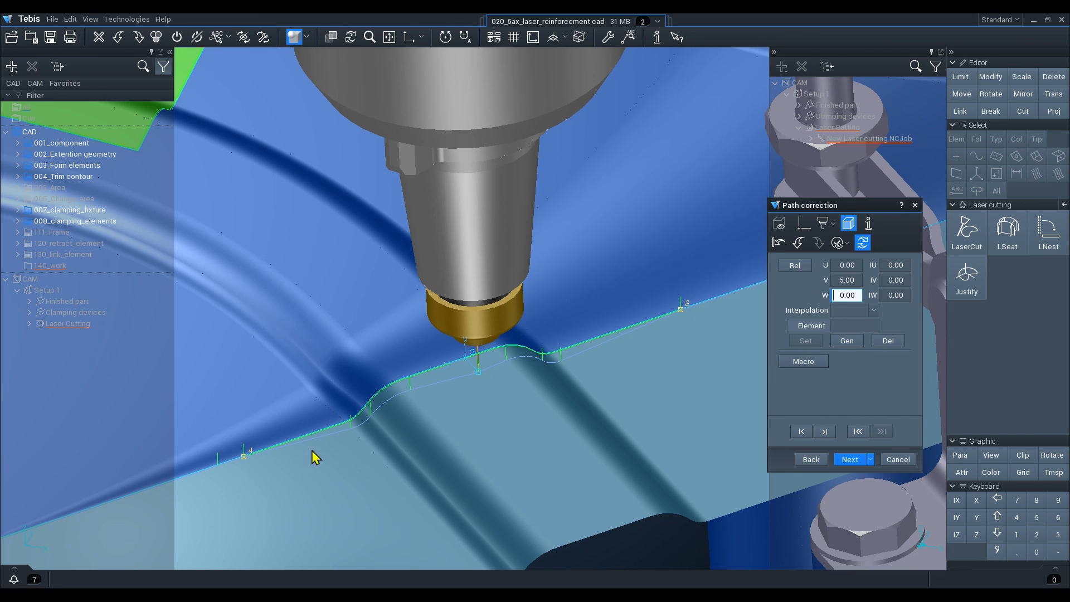
Accept the remaining pages and step forward through the laser cutting simulation.
scroll(274, 477, down, 3)
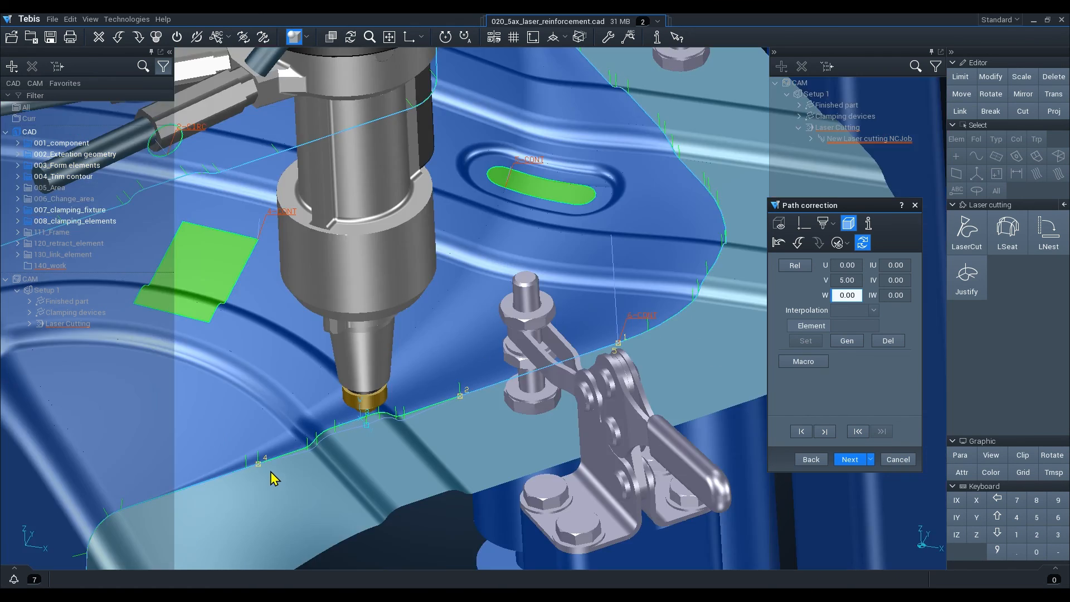
click(850, 460)
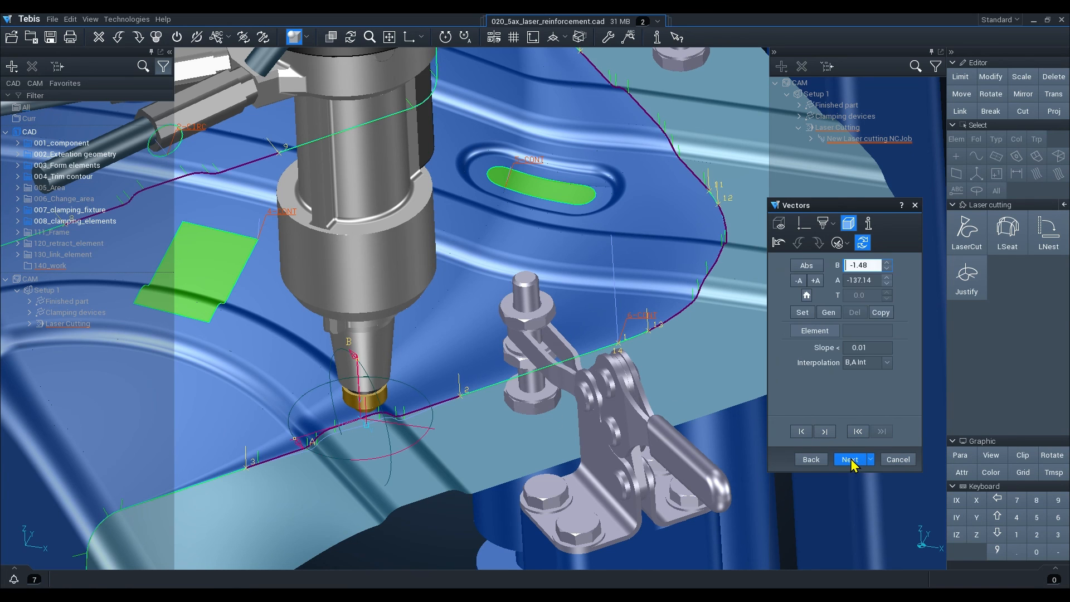
click(851, 460)
click(850, 460)
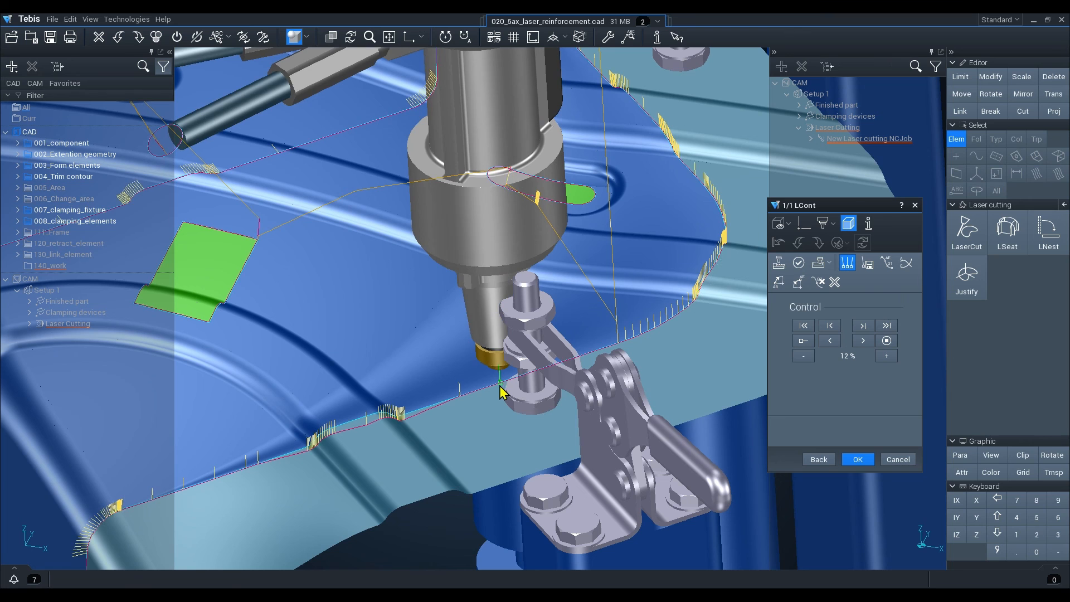
click(863, 341)
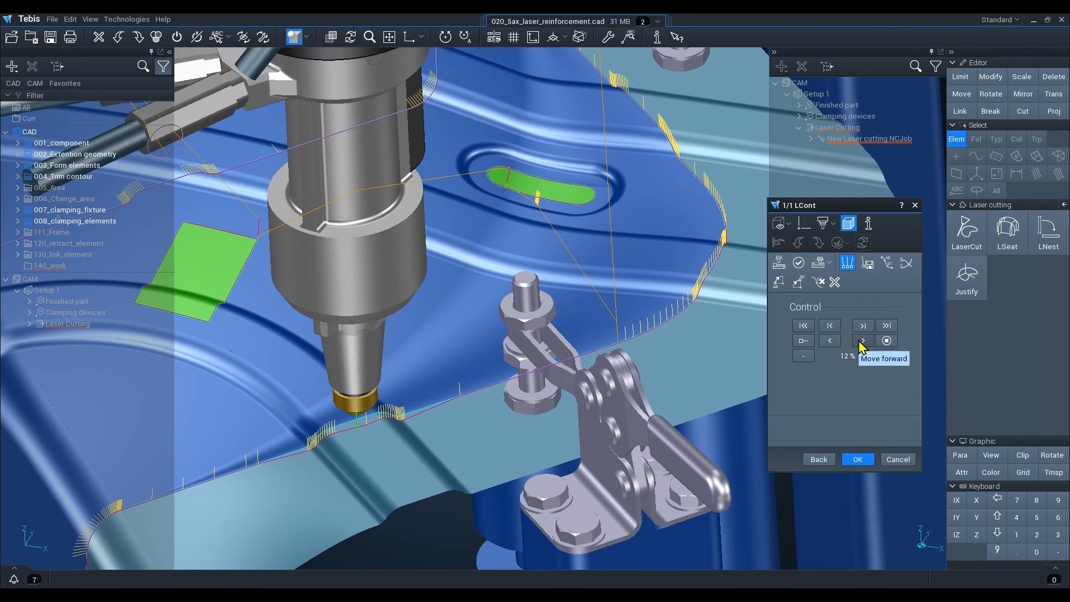